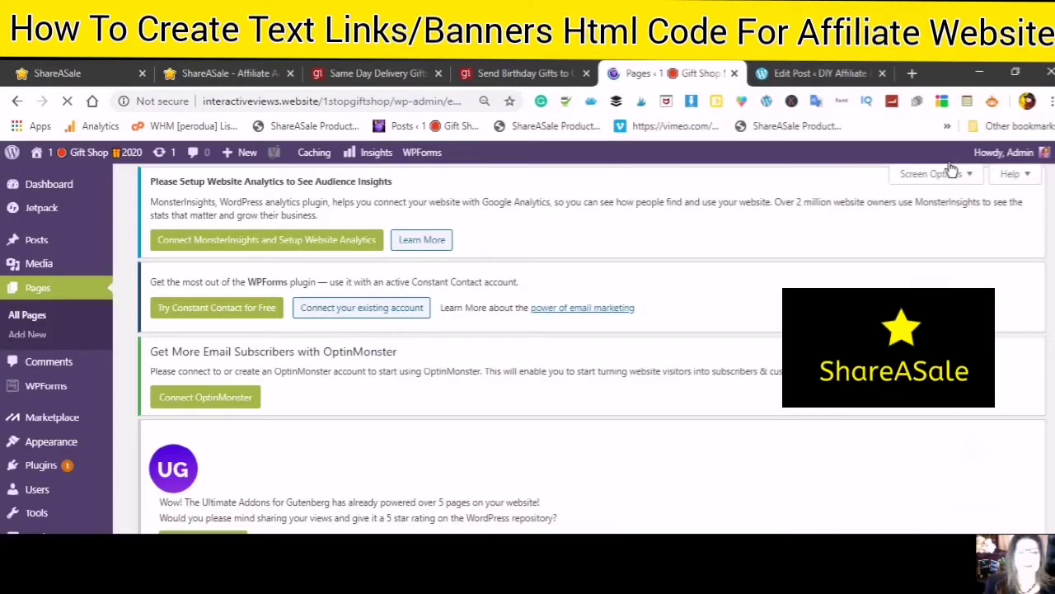
Step: Start a new post on the Gift Shop WordPress site
click(53, 239)
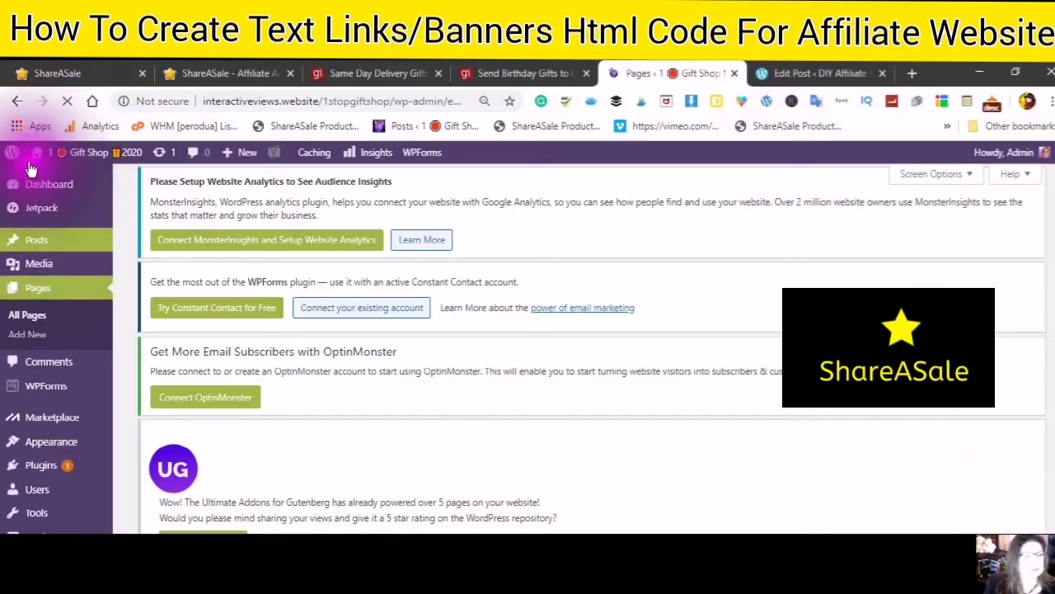
click(228, 159)
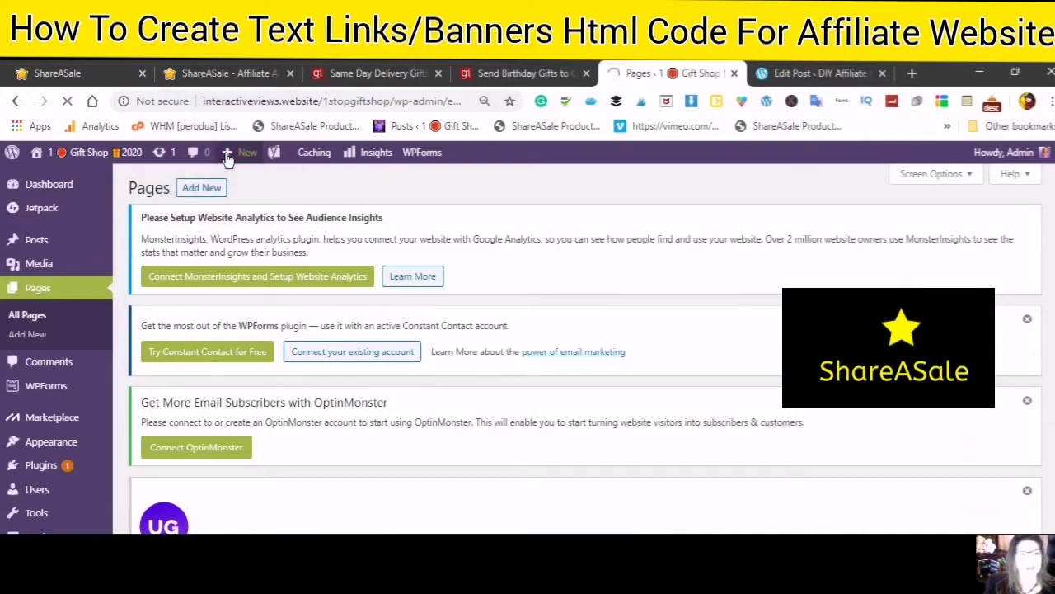
click(229, 191)
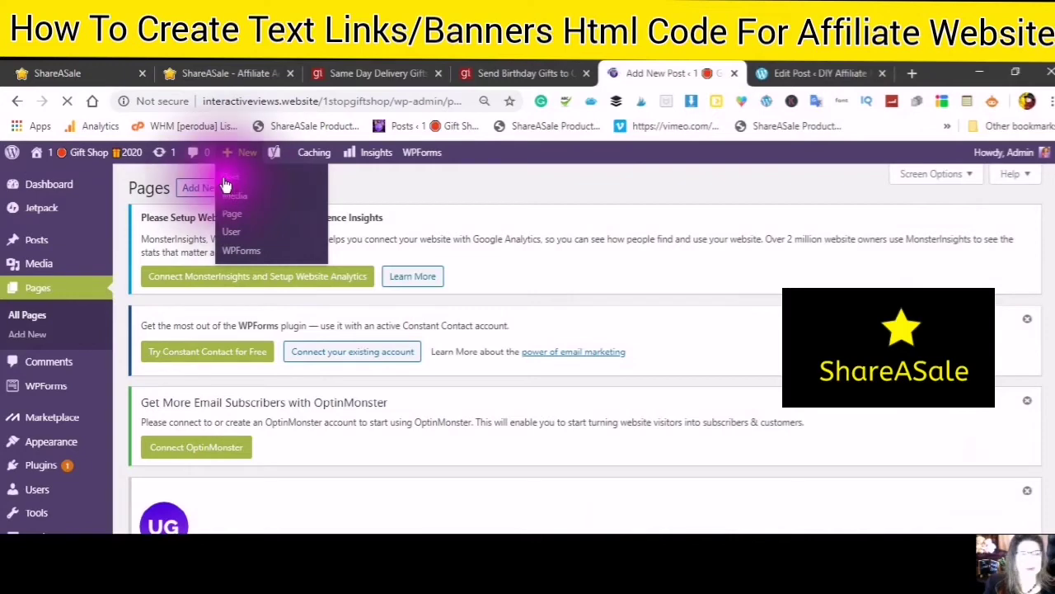
click(227, 180)
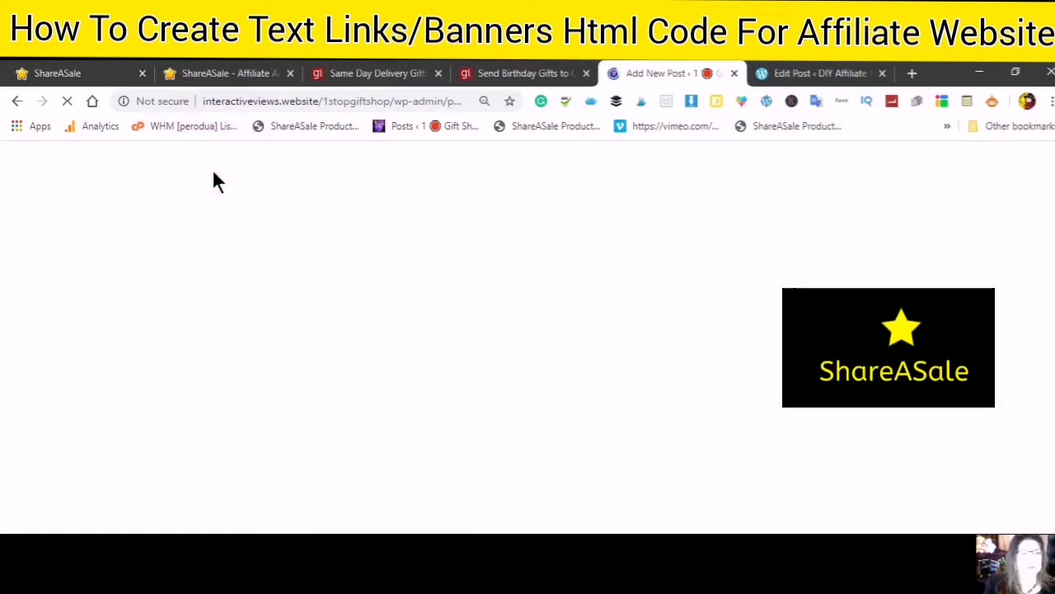
click(214, 172)
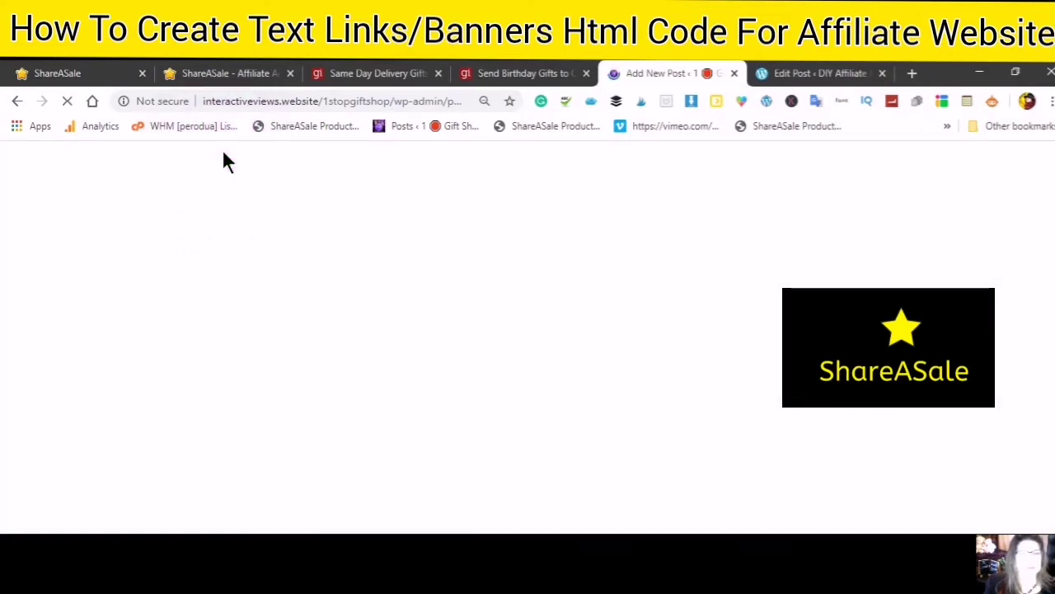
click(267, 135)
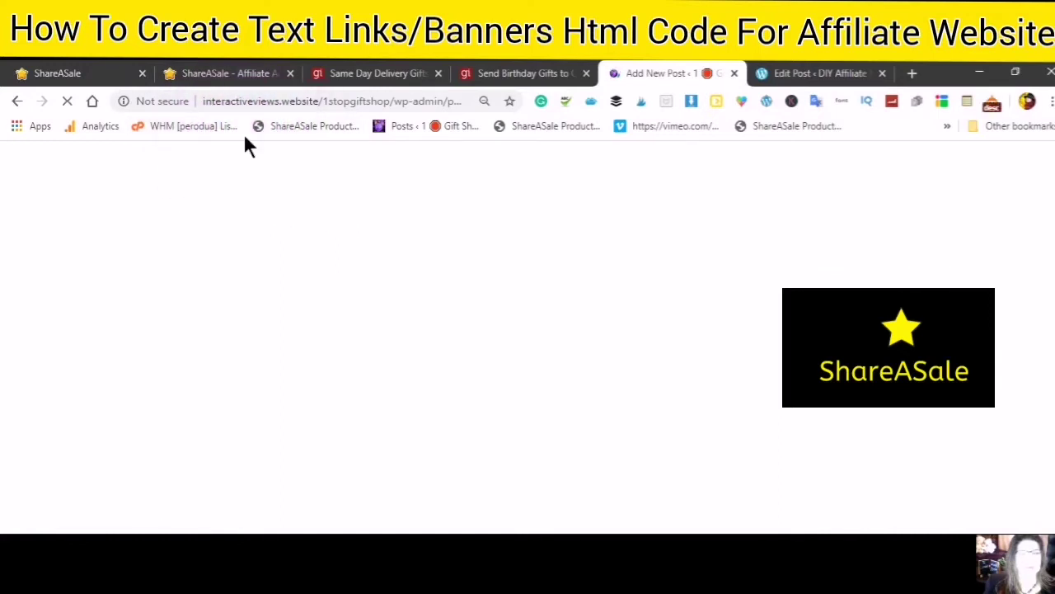
click(241, 130)
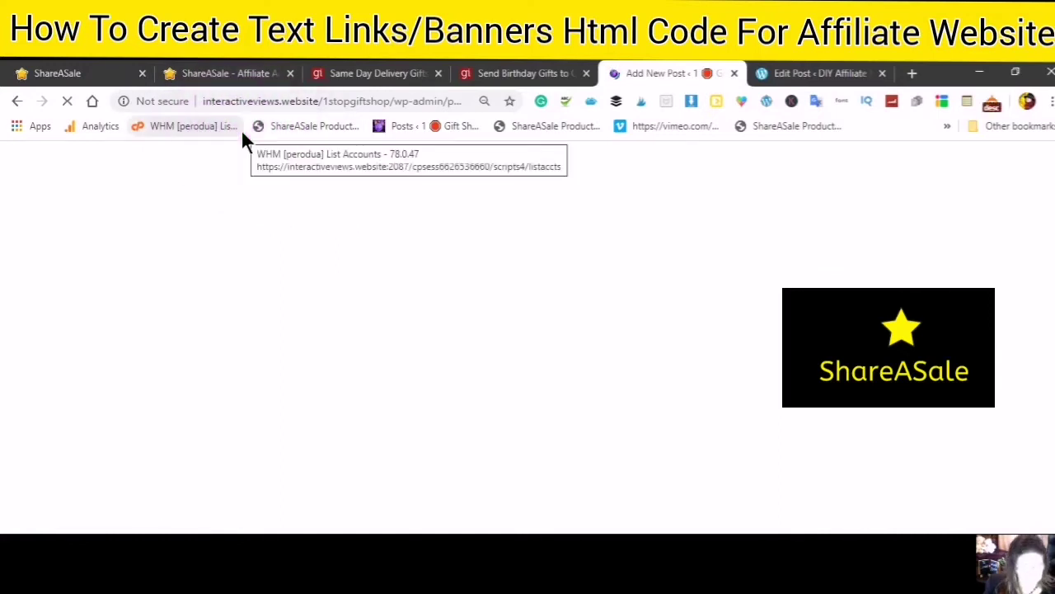
Step: Insert a Custom HTML block into the new Gift Shop post and place the cursor in its code field
click(320, 299)
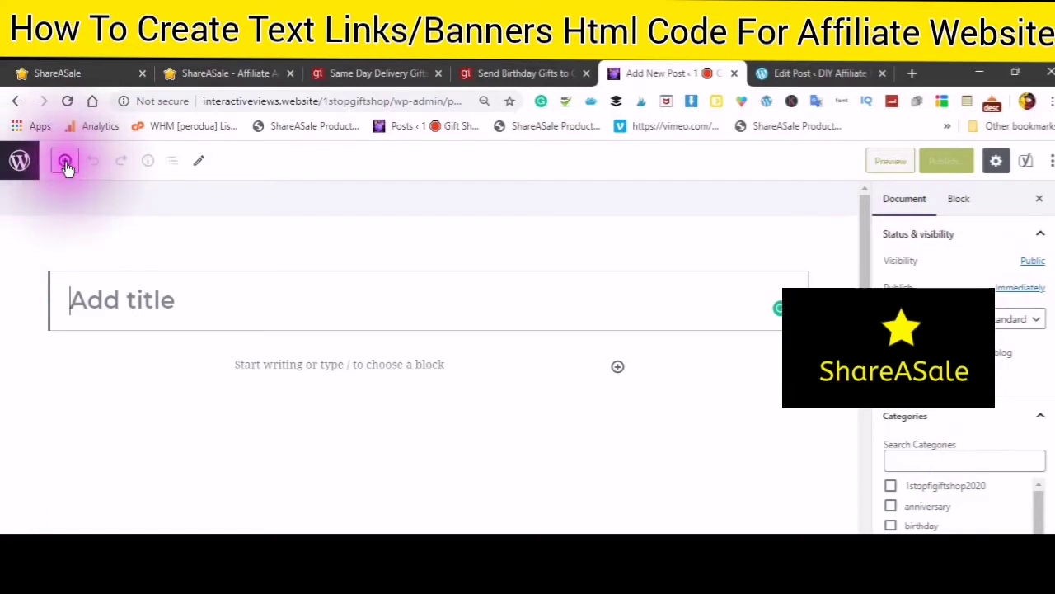
click(64, 161)
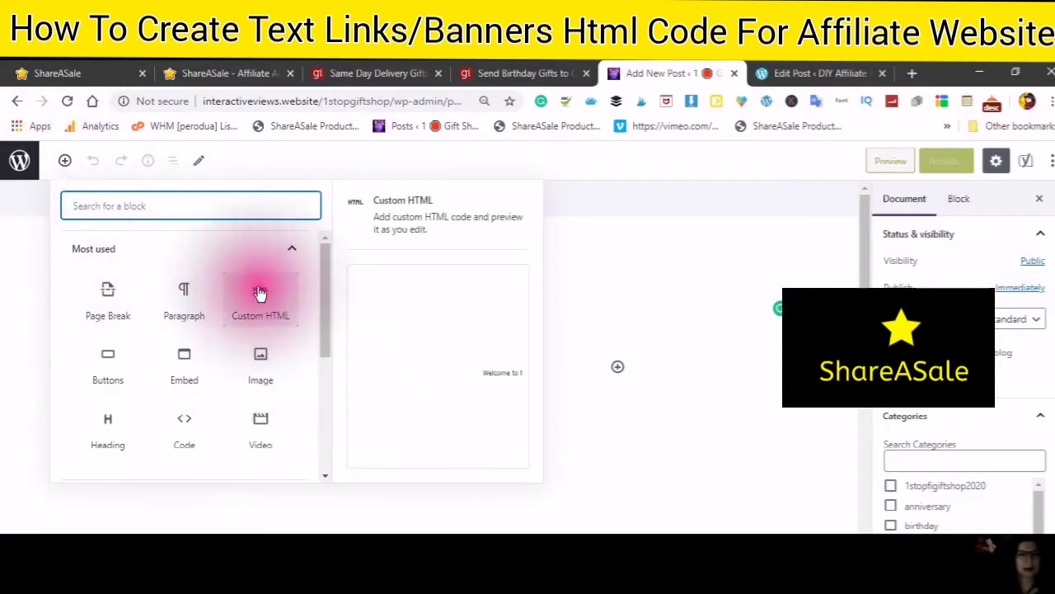
click(260, 294)
click(66, 377)
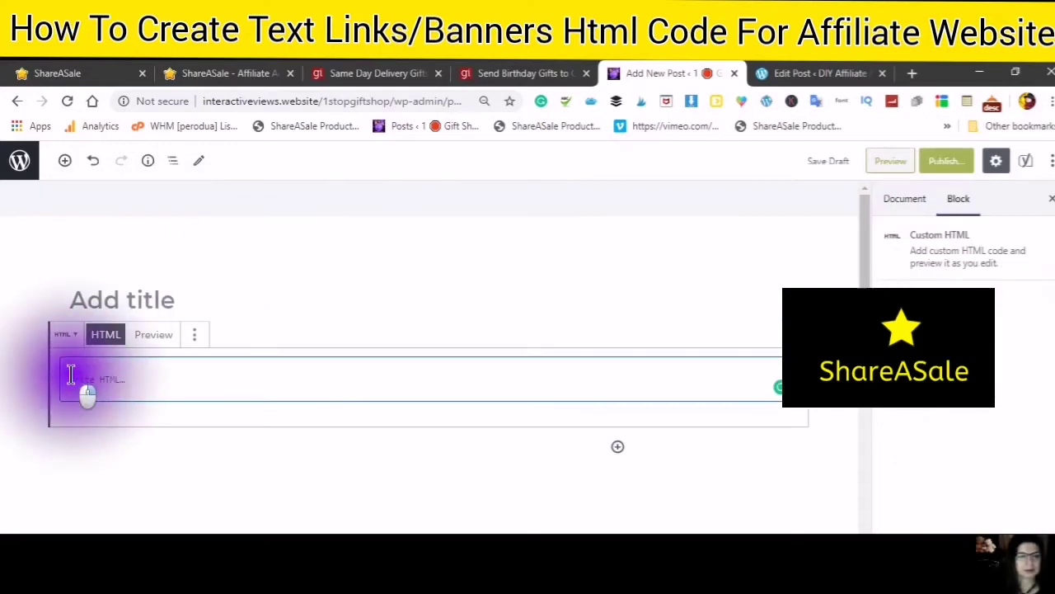
Step: Paste the copied ShareASale text-link code for the BEST15 coupon into the Custom HTML block and preview the link
right_click(73, 380)
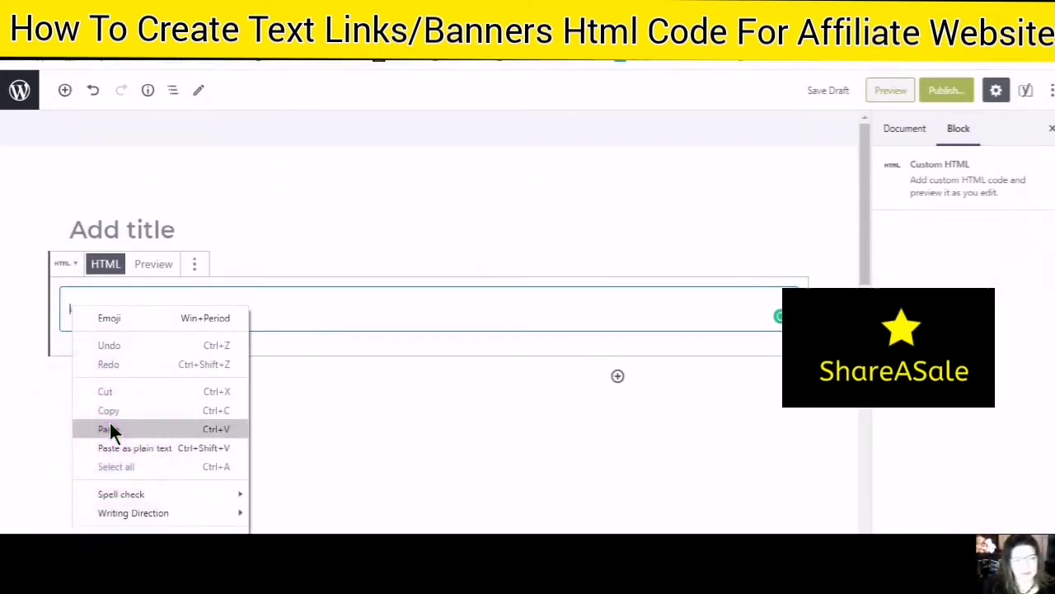
click(109, 479)
click(104, 428)
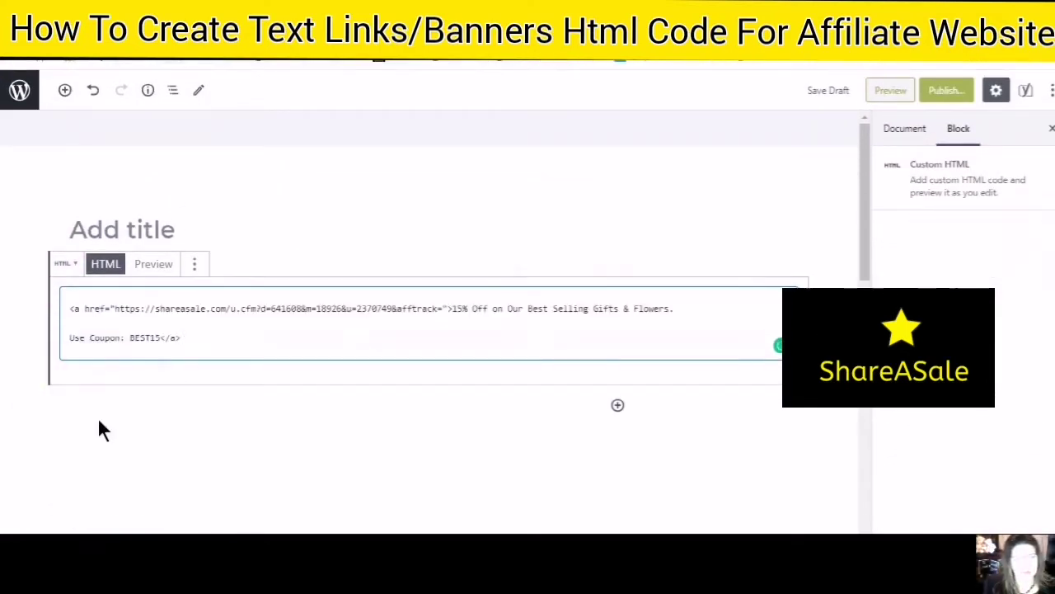
click(113, 260)
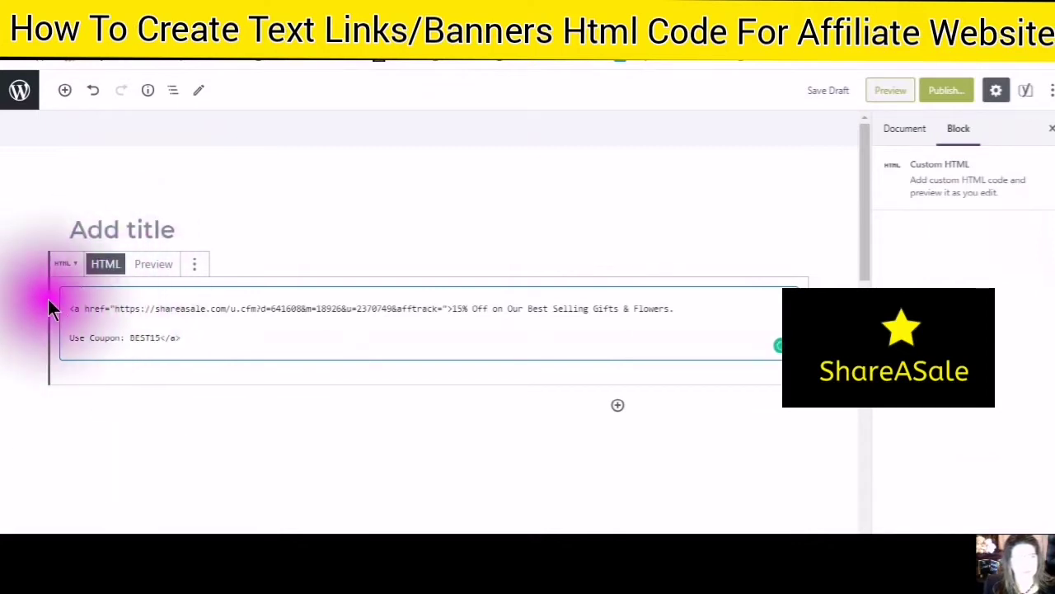
click(152, 264)
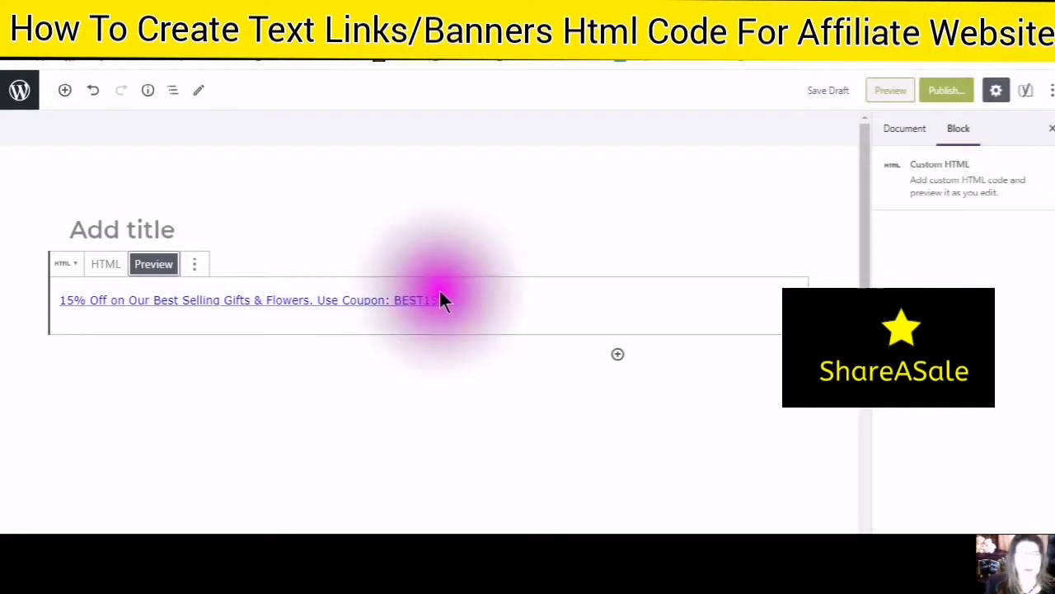
Step: Switch to the DIY Affiliate Marketing site on WordPress.com, leave the open draft and start a new post
click(773, 71)
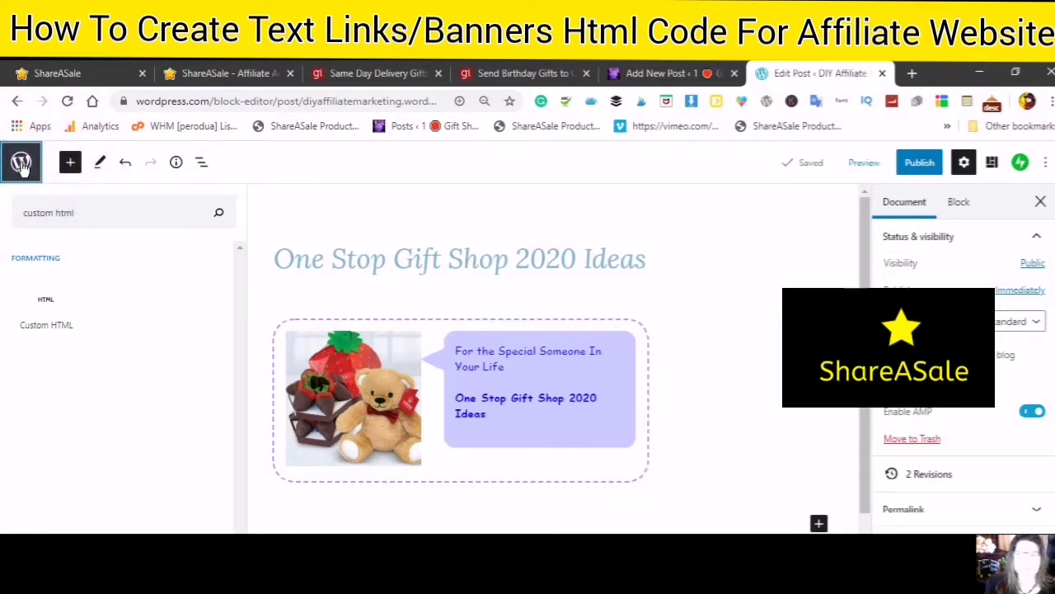
click(22, 164)
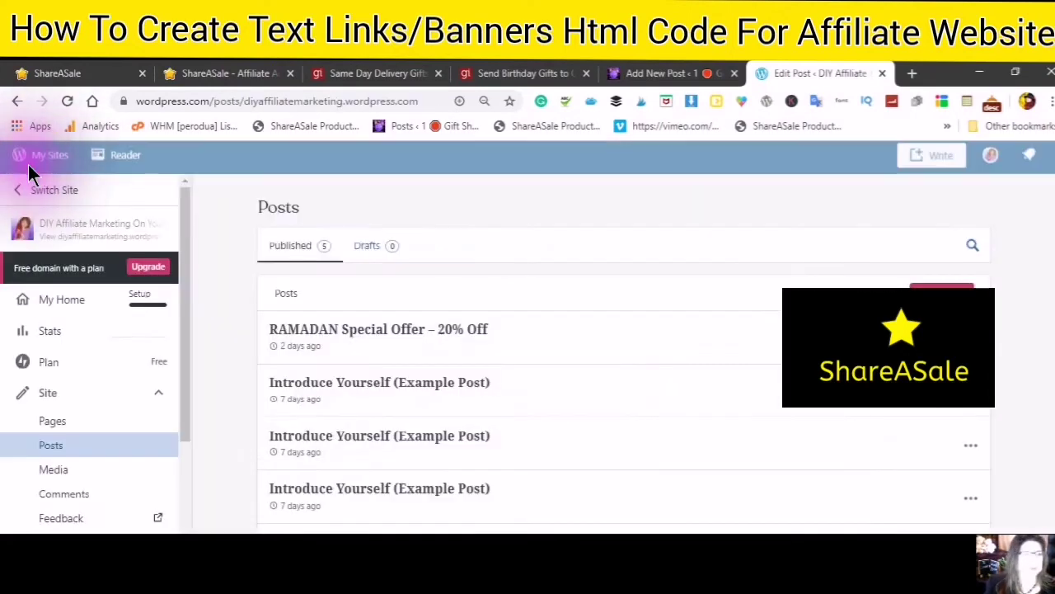
click(53, 383)
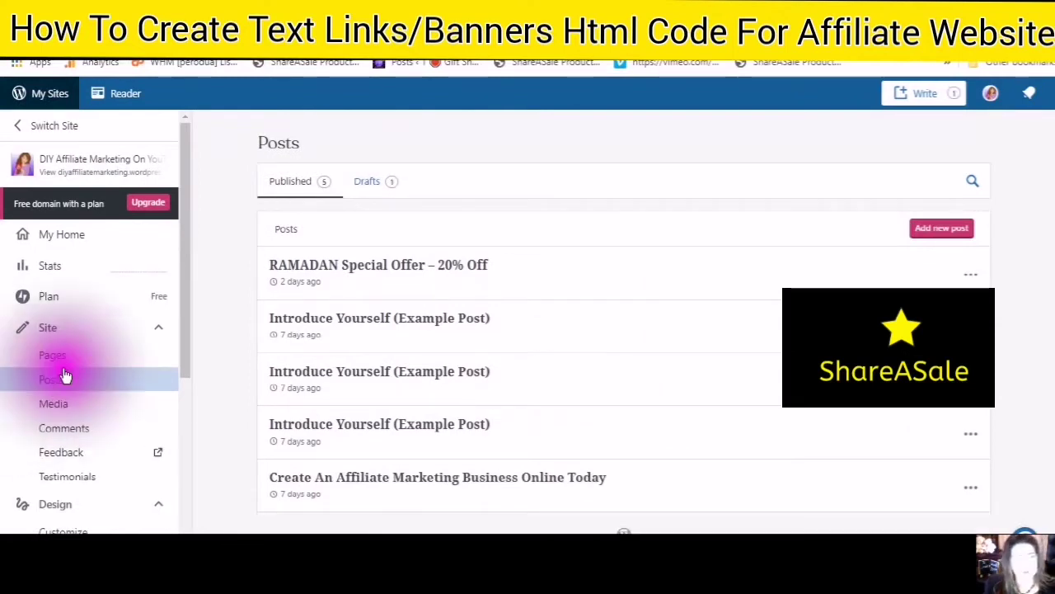
click(936, 231)
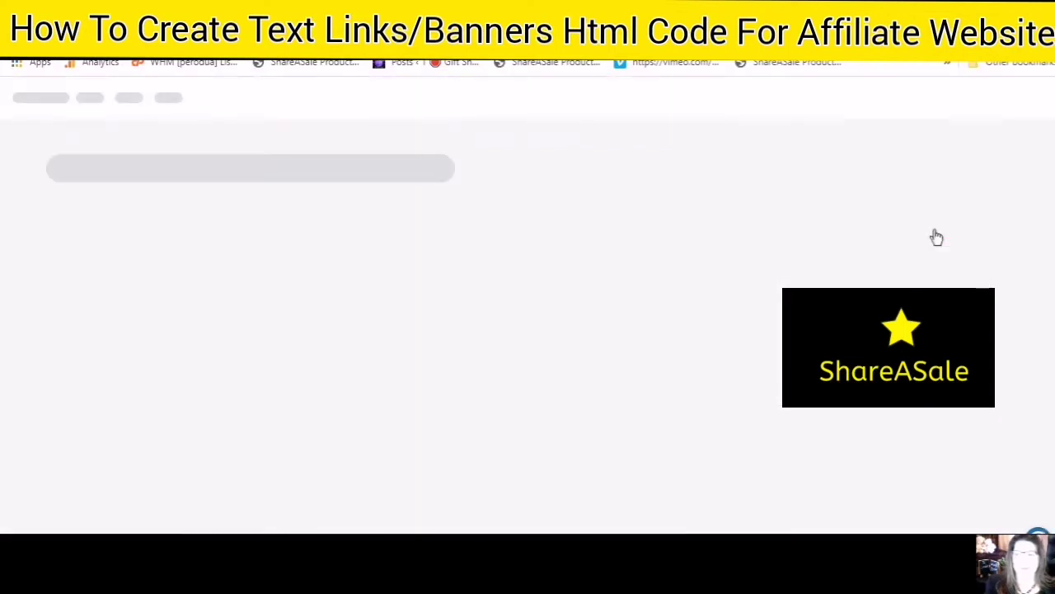
click(934, 237)
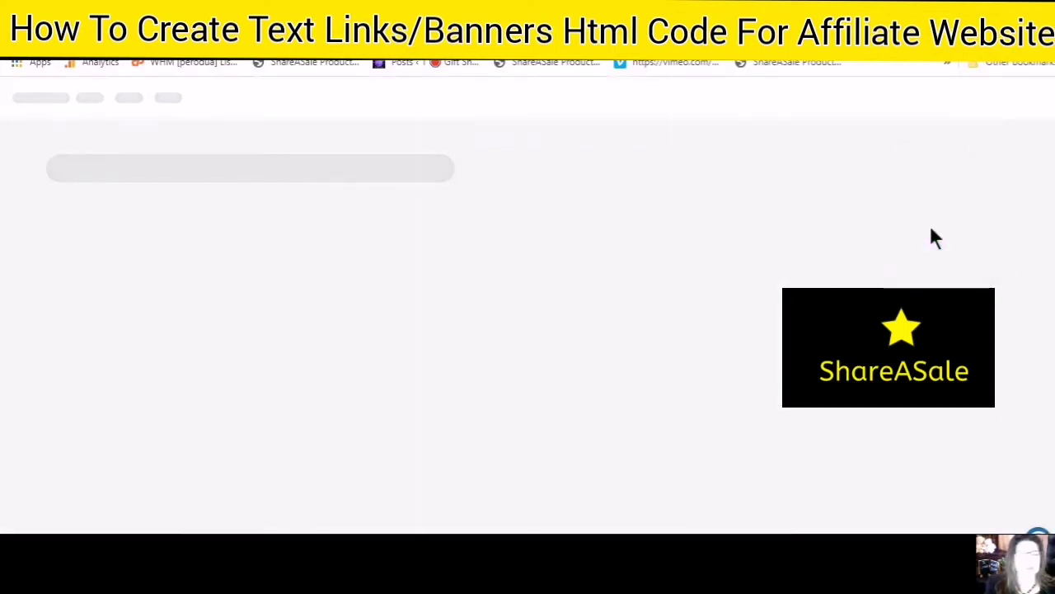
click(932, 233)
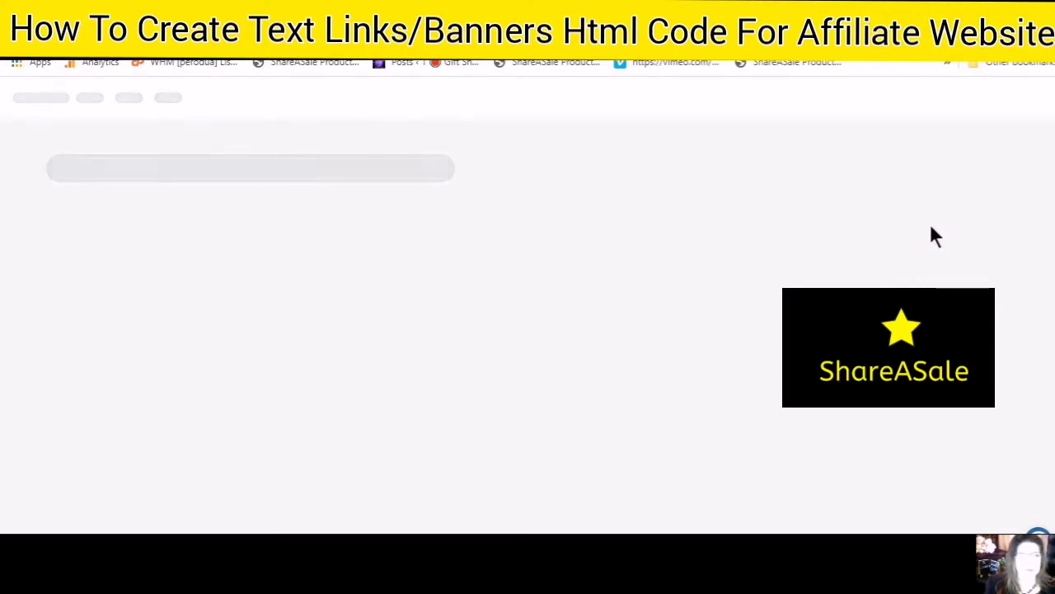
click(933, 233)
click(930, 228)
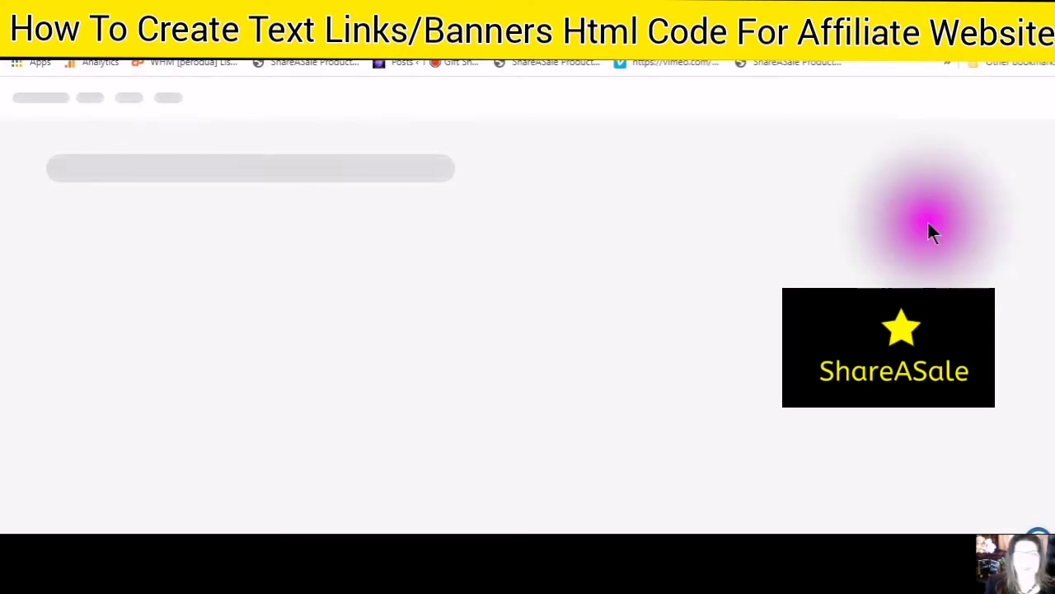
click(760, 103)
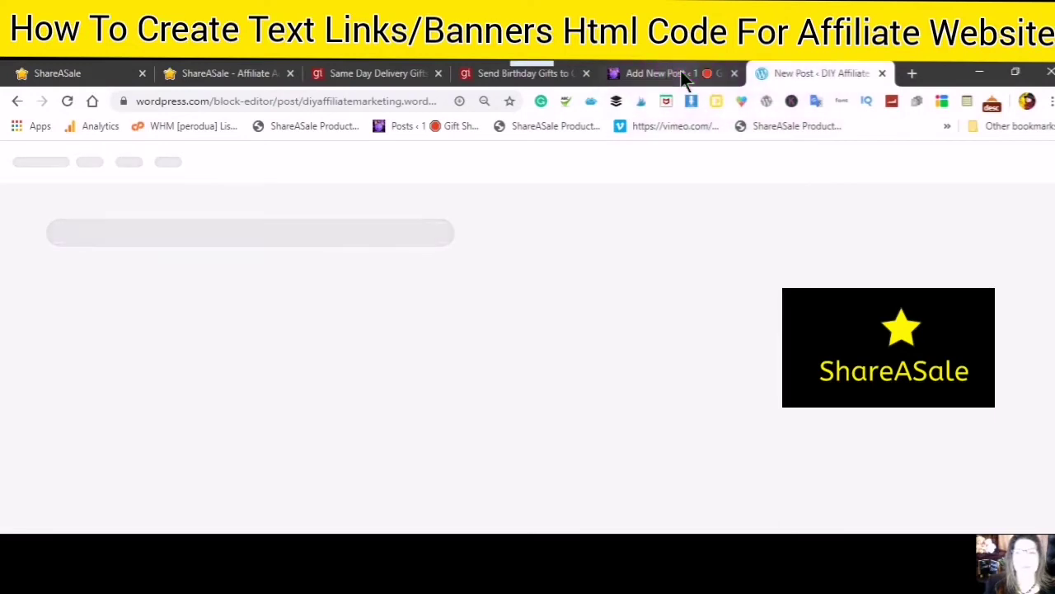
click(822, 66)
click(778, 91)
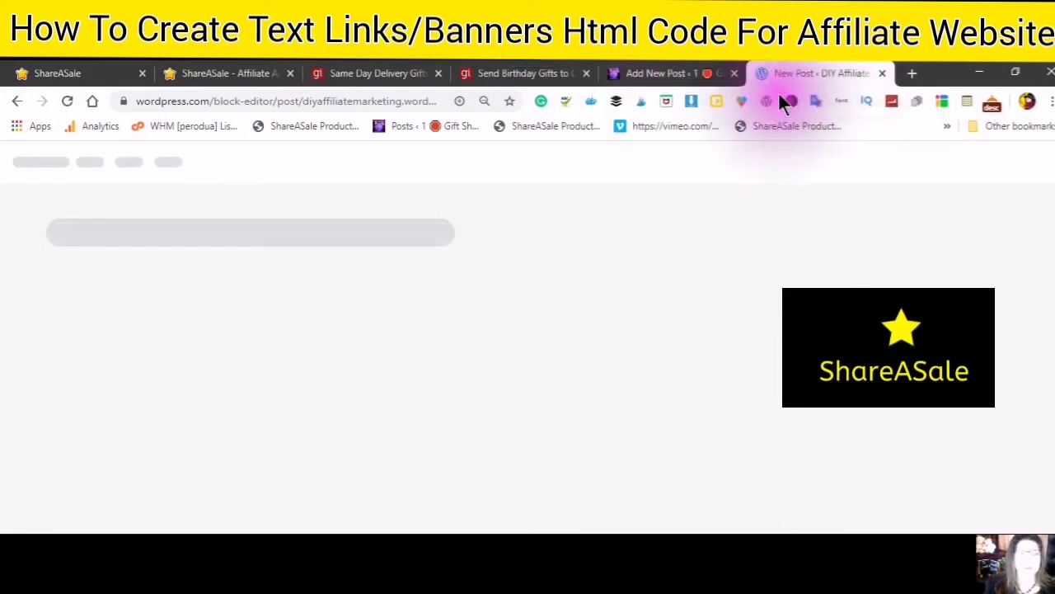
click(775, 74)
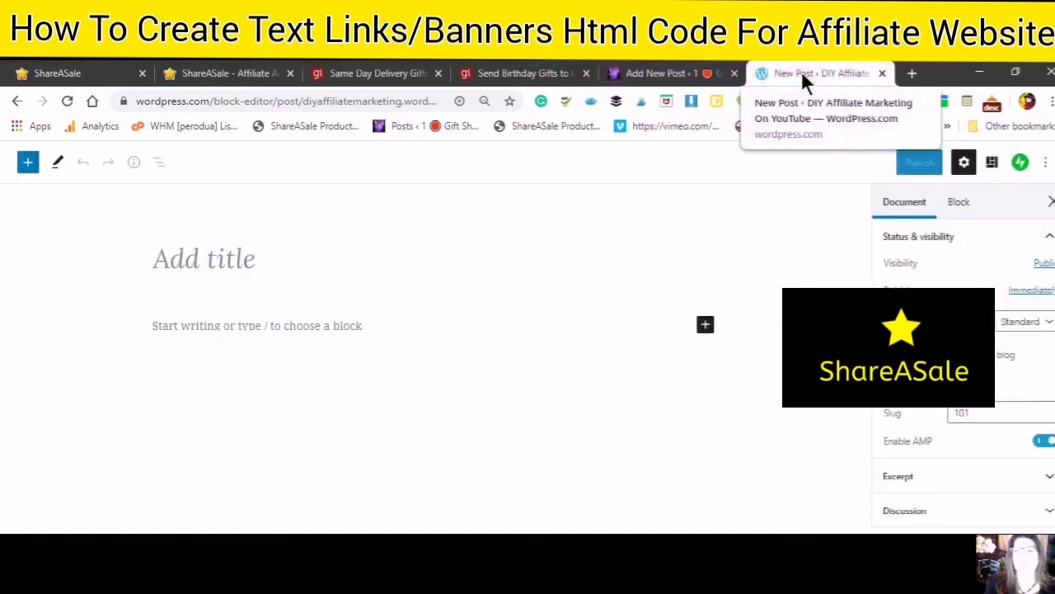
Step: Insert a Custom HTML block into the new WordPress.com post and place the cursor in its code field
click(501, 488)
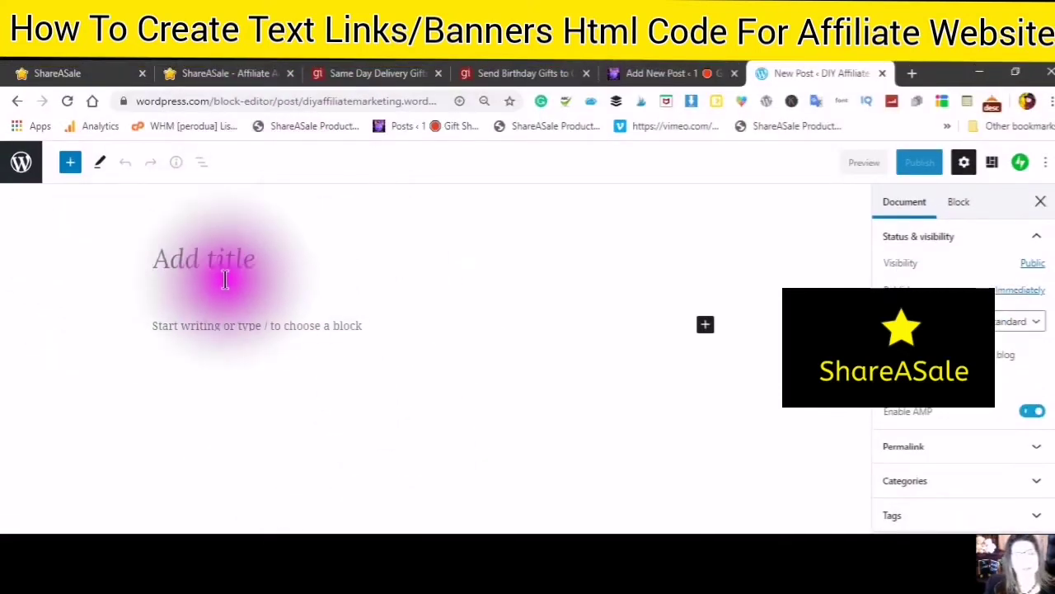
click(73, 168)
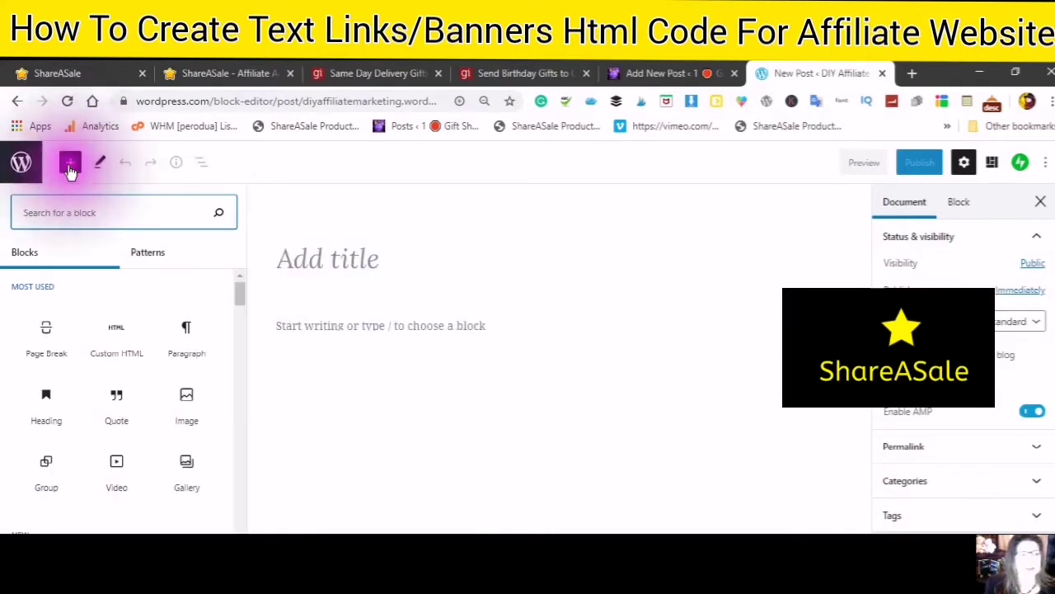
mouse_move(96, 357)
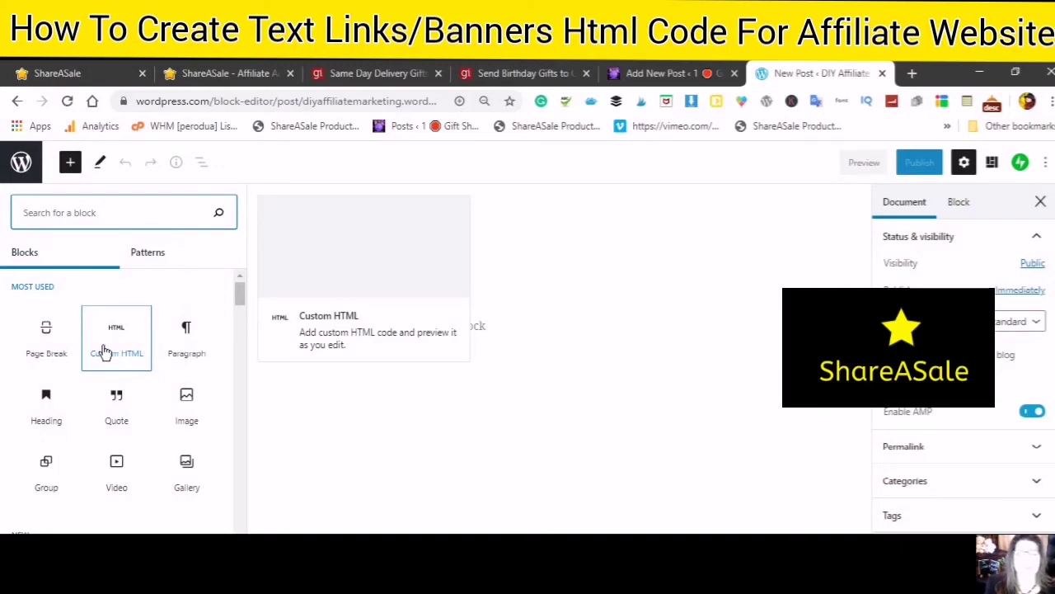
click(104, 352)
click(285, 328)
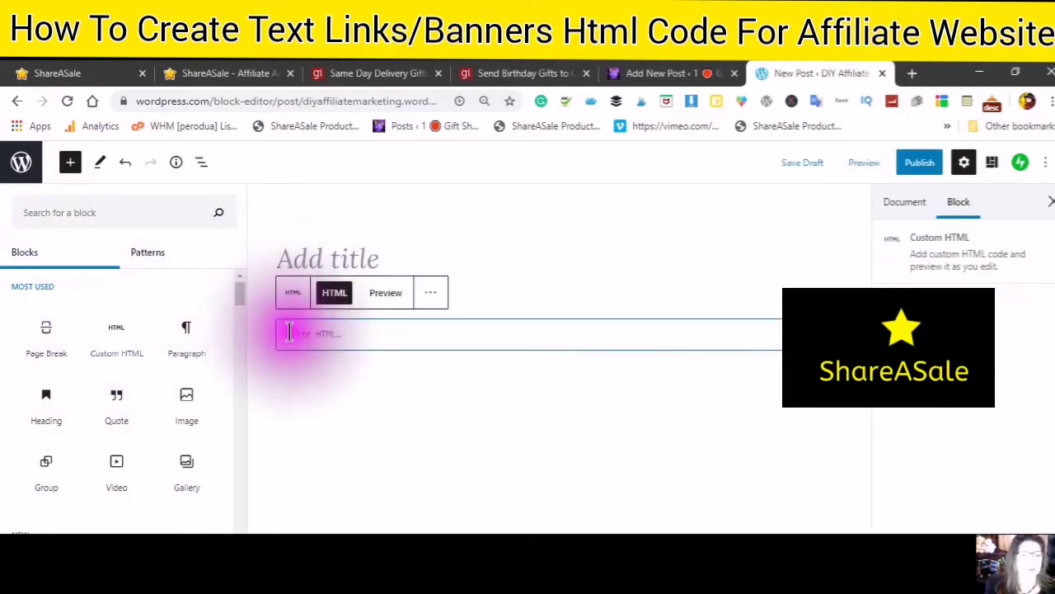
Step: Paste the BEST15 coupon link code into the WordPress.com post's Custom HTML block and preview it
right_click(288, 331)
click(322, 452)
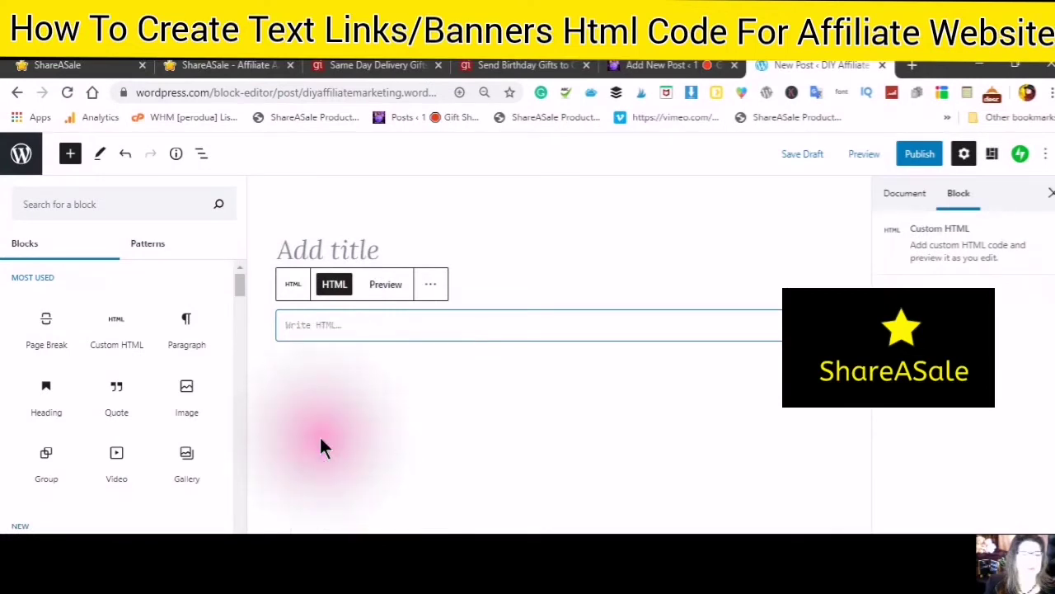
click(381, 284)
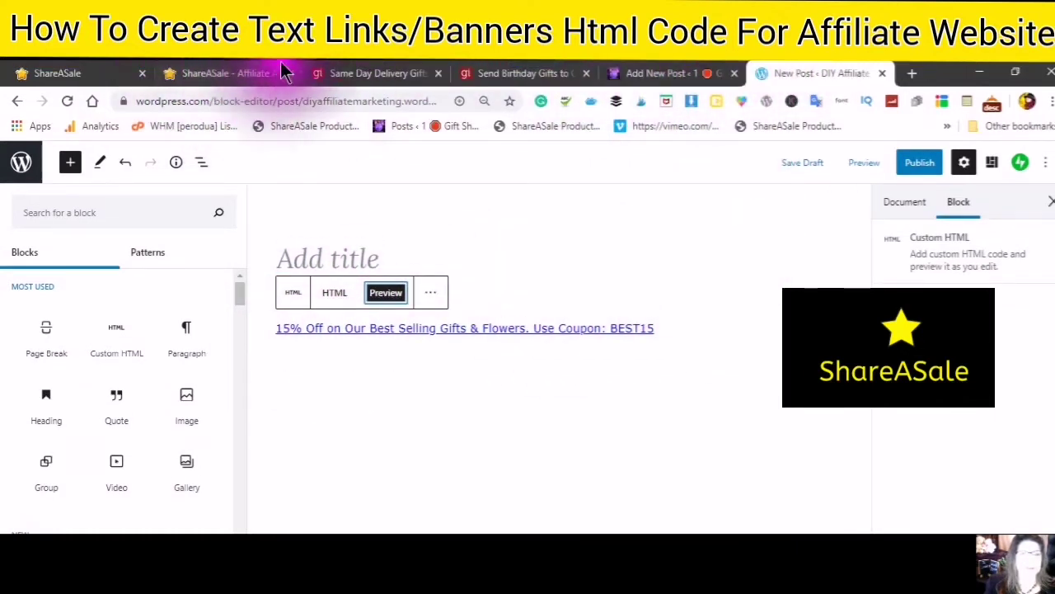
Step: Return to the ShareASale link list, reveal the HTML code of the ChocoB text link and copy all of it
click(213, 73)
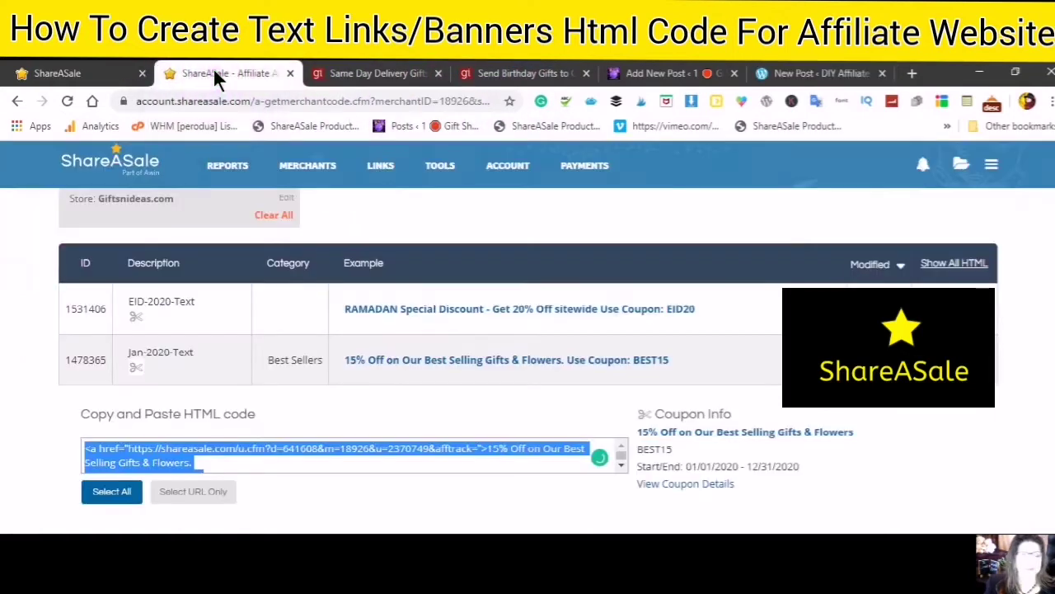
scroll(412, 363, down, 2)
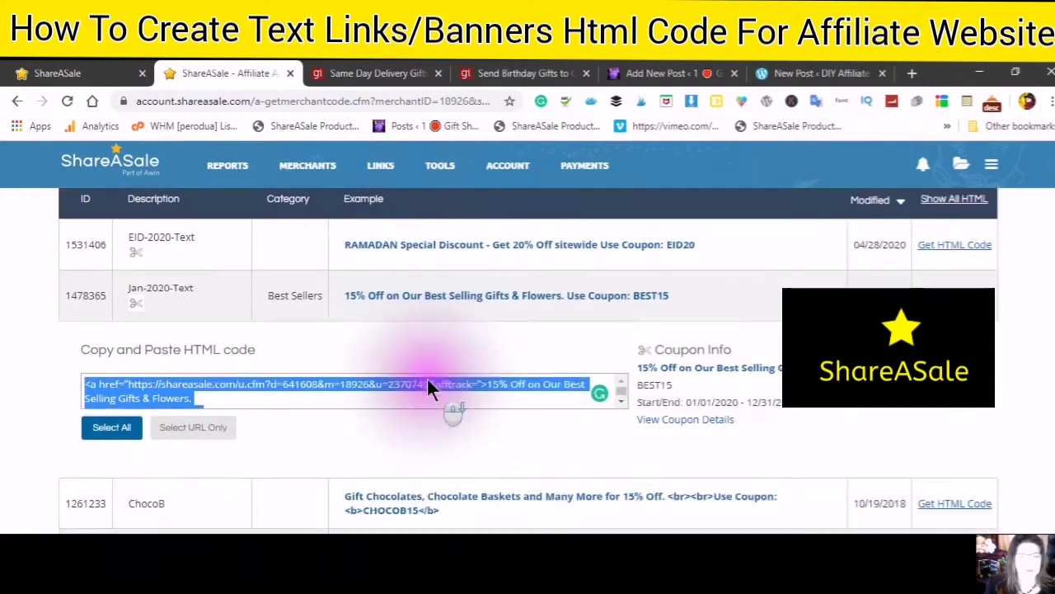
scroll(427, 382, down, 3)
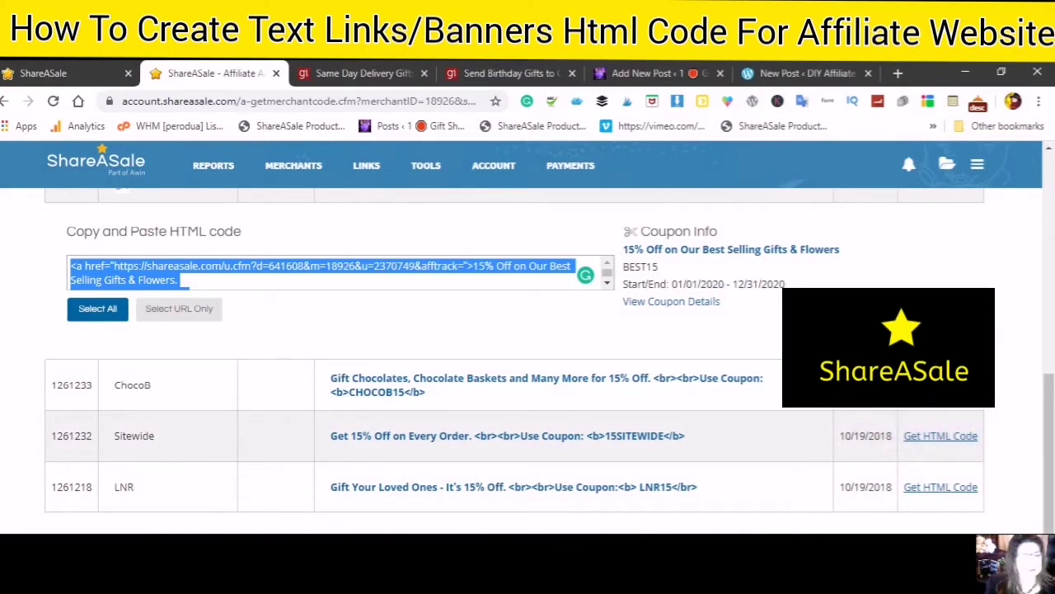
click(940, 384)
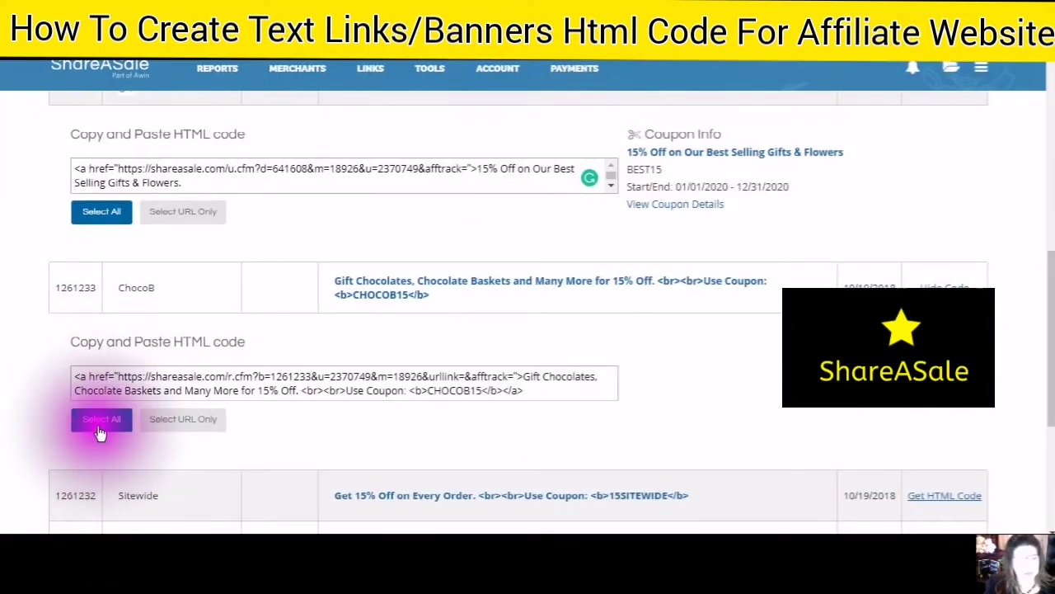
click(99, 424)
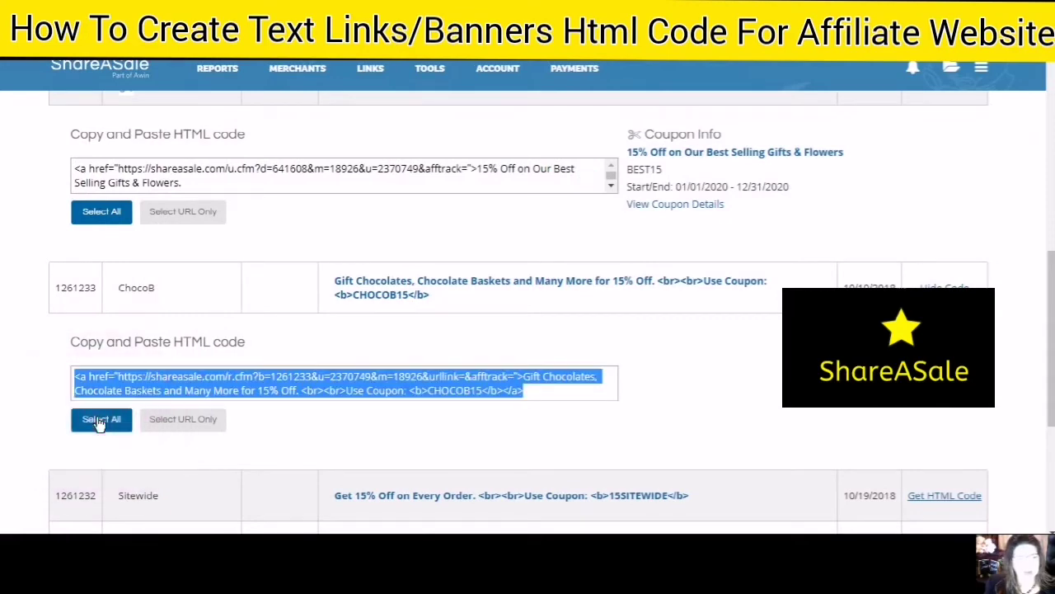
right_click(204, 388)
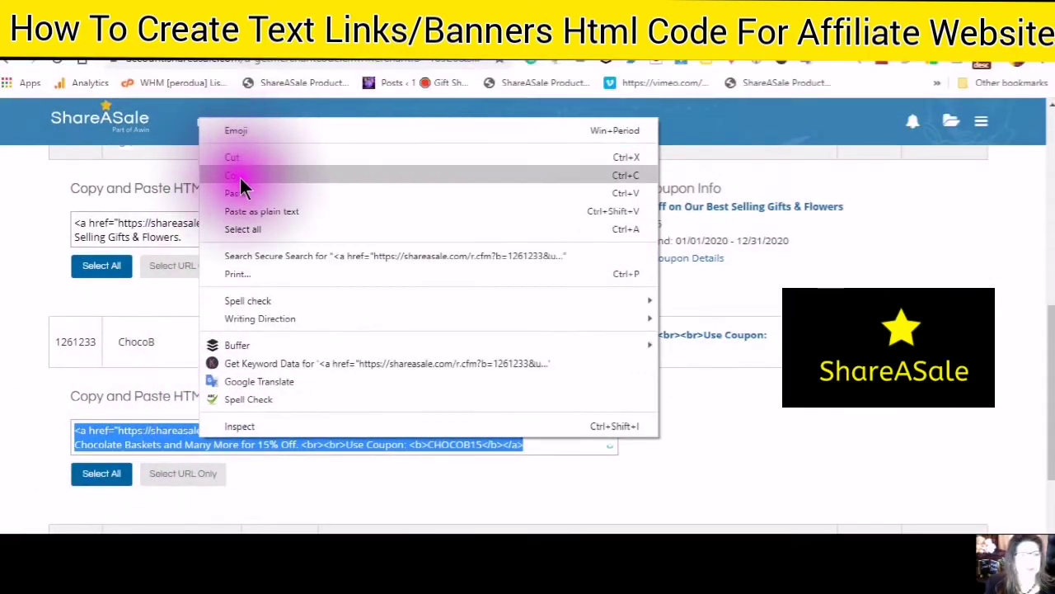
click(240, 177)
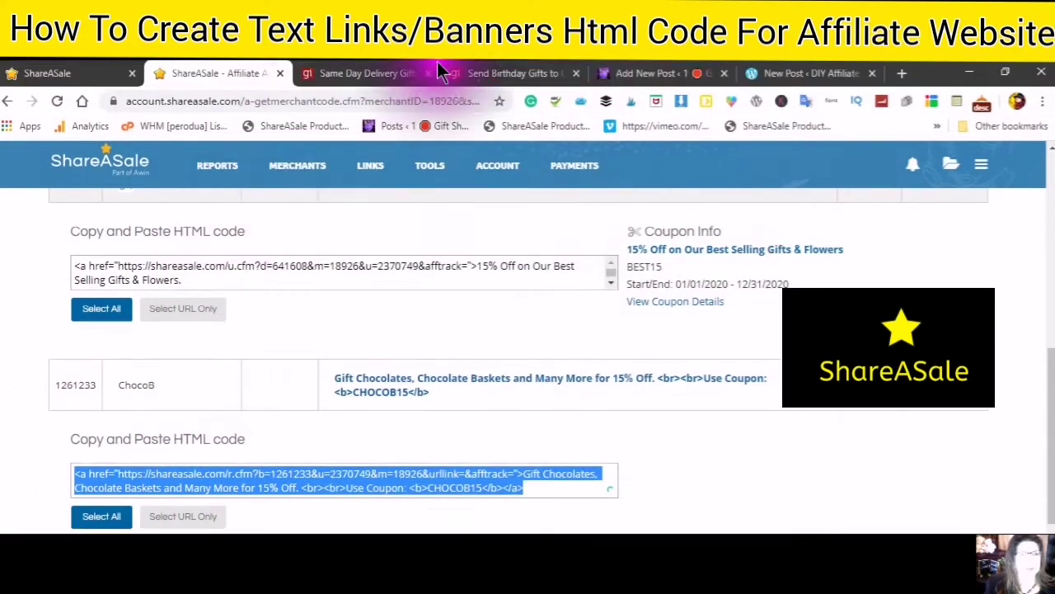
Step: Switch to the new post on the 1stopgiftshop WordPress site and insert a Custom HTML block
click(624, 69)
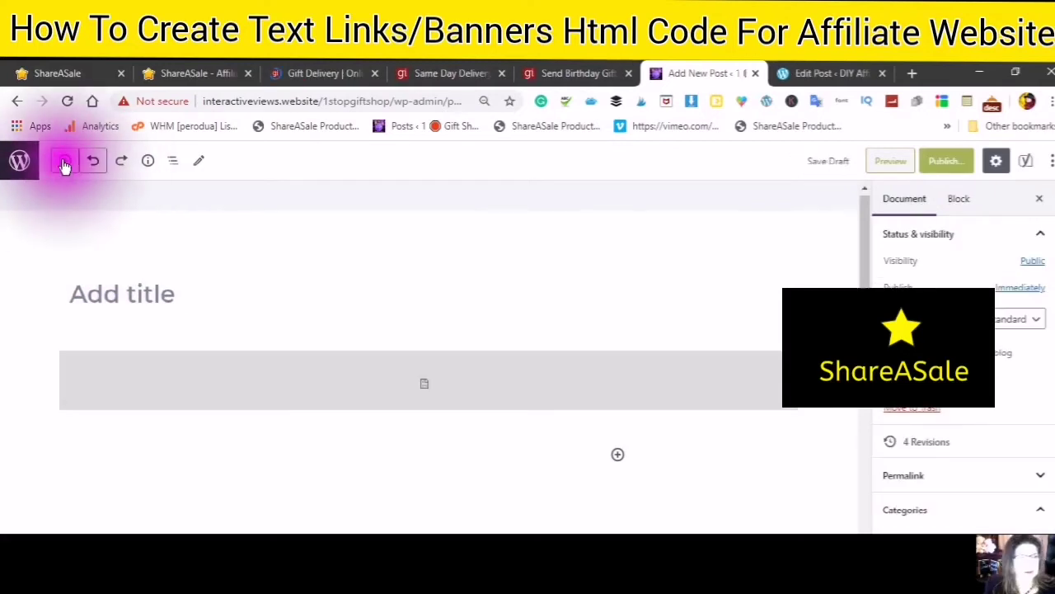
click(65, 162)
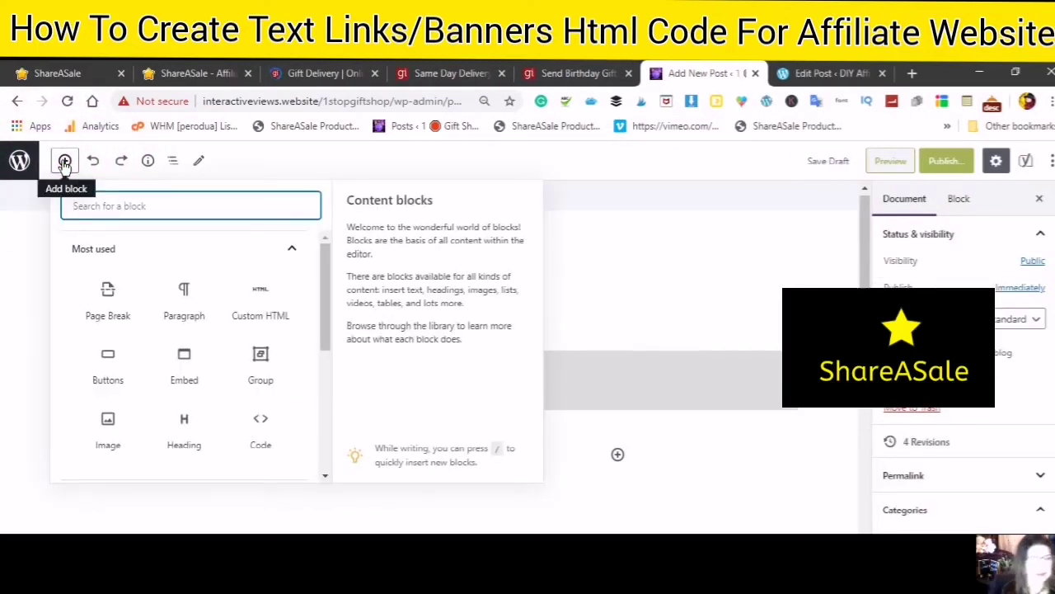
click(263, 324)
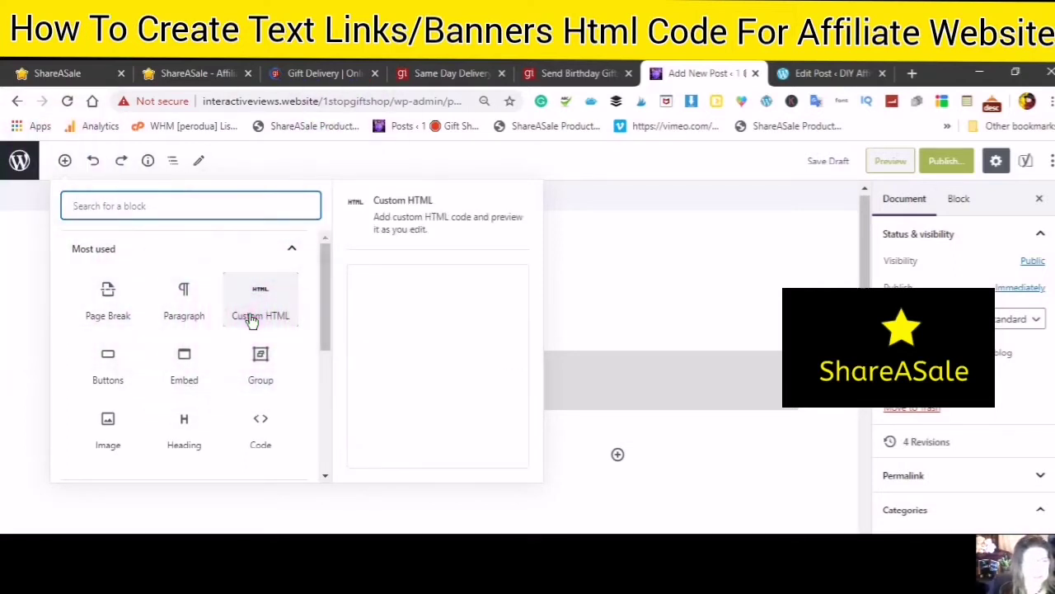
click(57, 388)
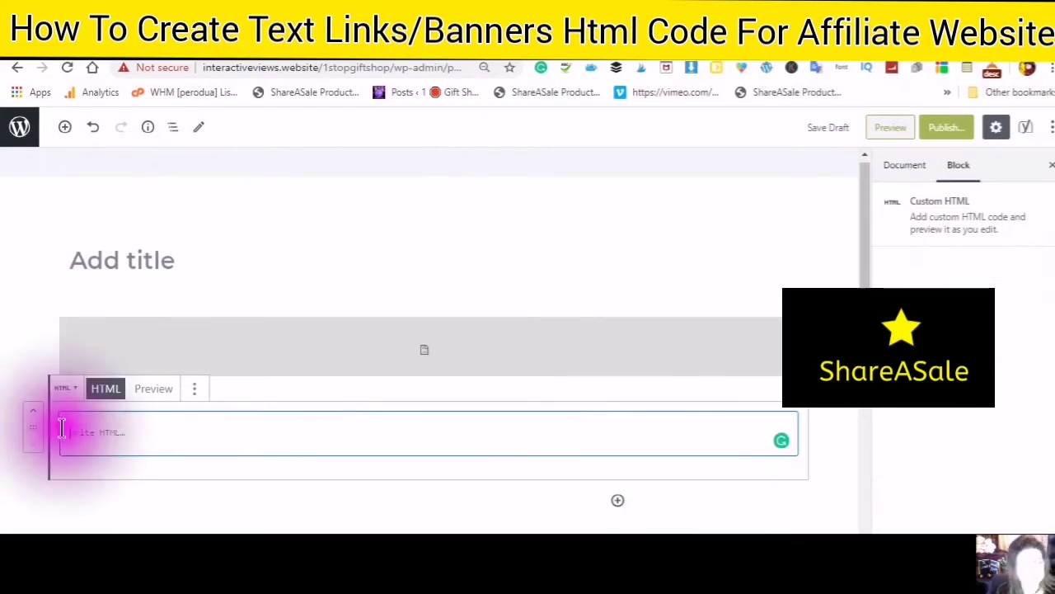
Step: Paste the 15SITEWIDE coupon link code into the Custom HTML block and preview the link
right_click(63, 428)
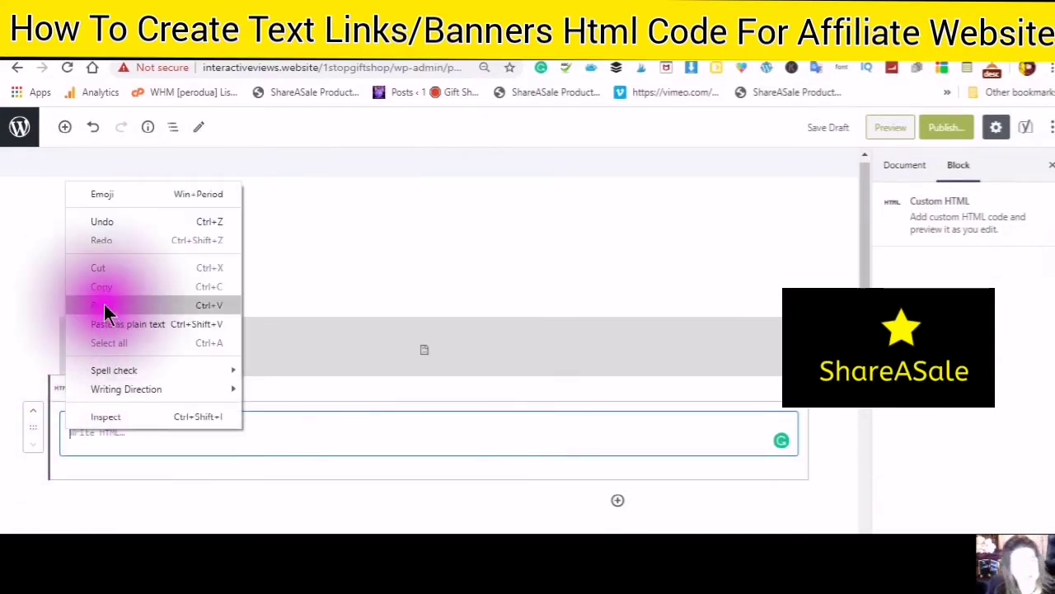
click(105, 310)
click(47, 302)
click(141, 386)
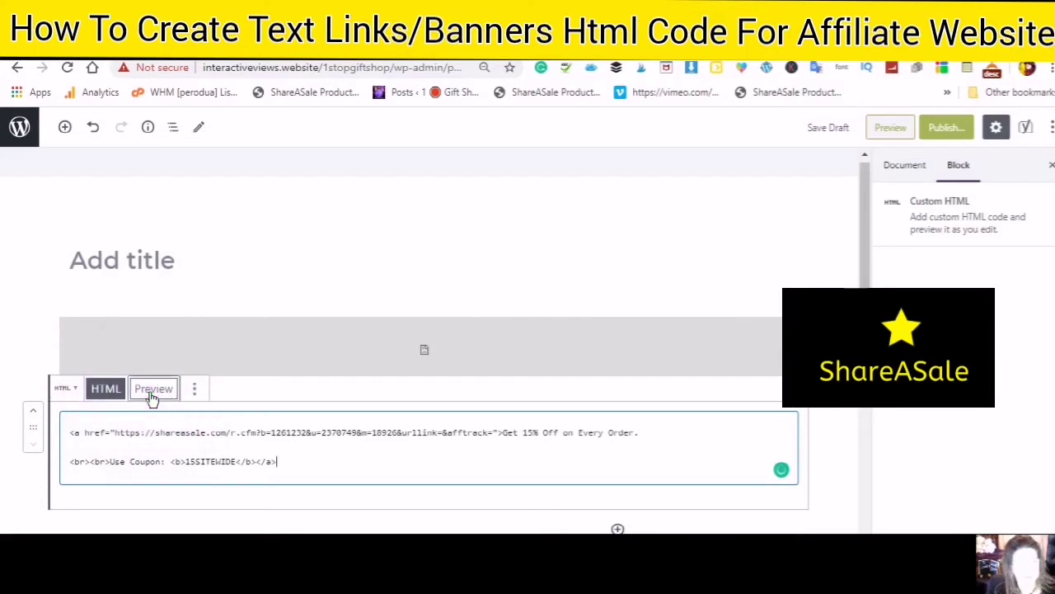
click(153, 394)
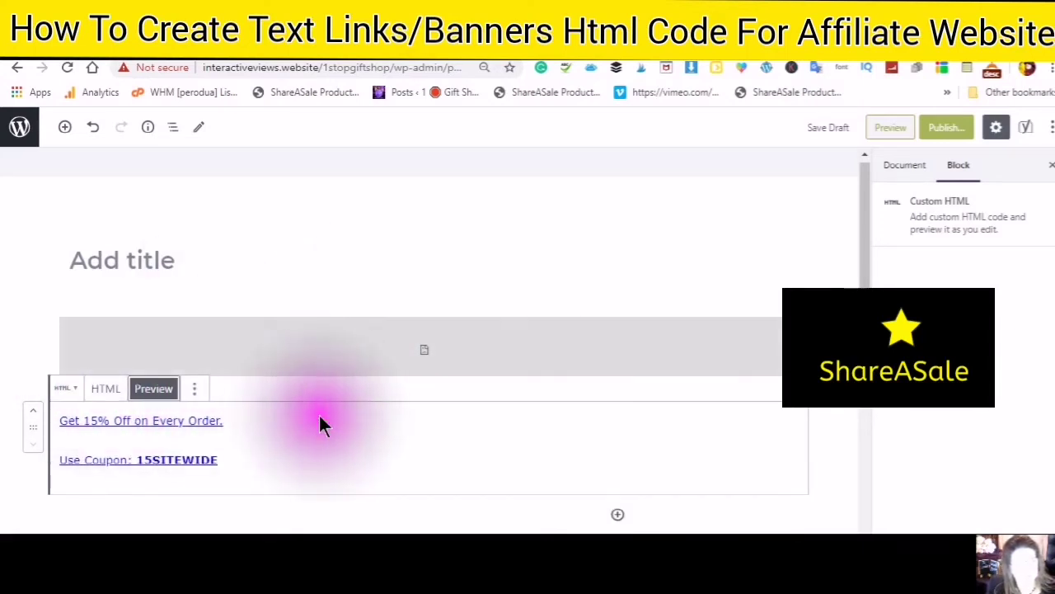
Step: Insert another Custom HTML block below the 15SITEWIDE coupon link
scroll(316, 431, down, 2)
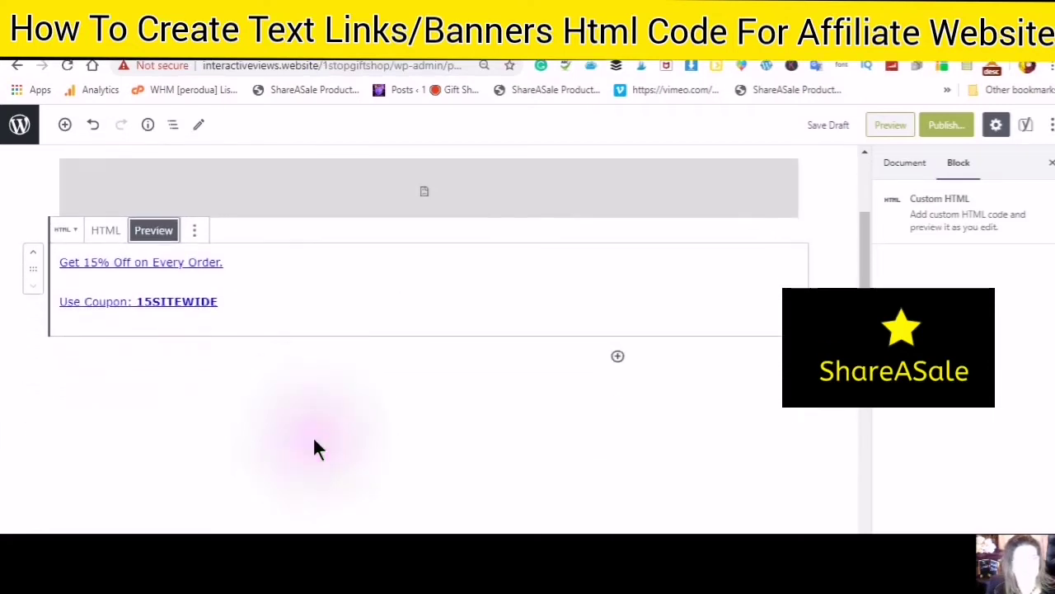
scroll(314, 440, down, 1)
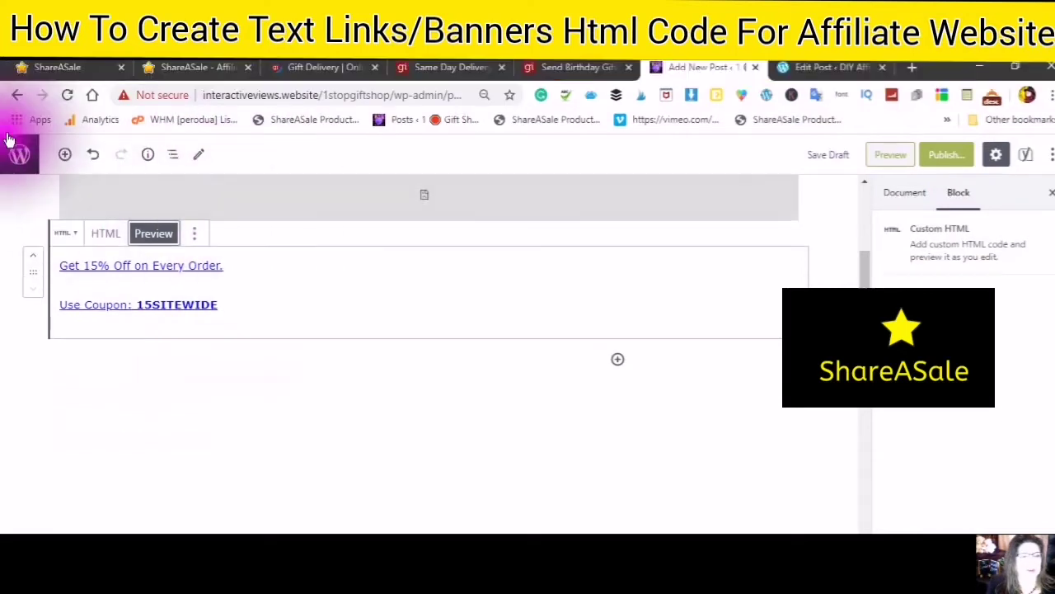
click(64, 163)
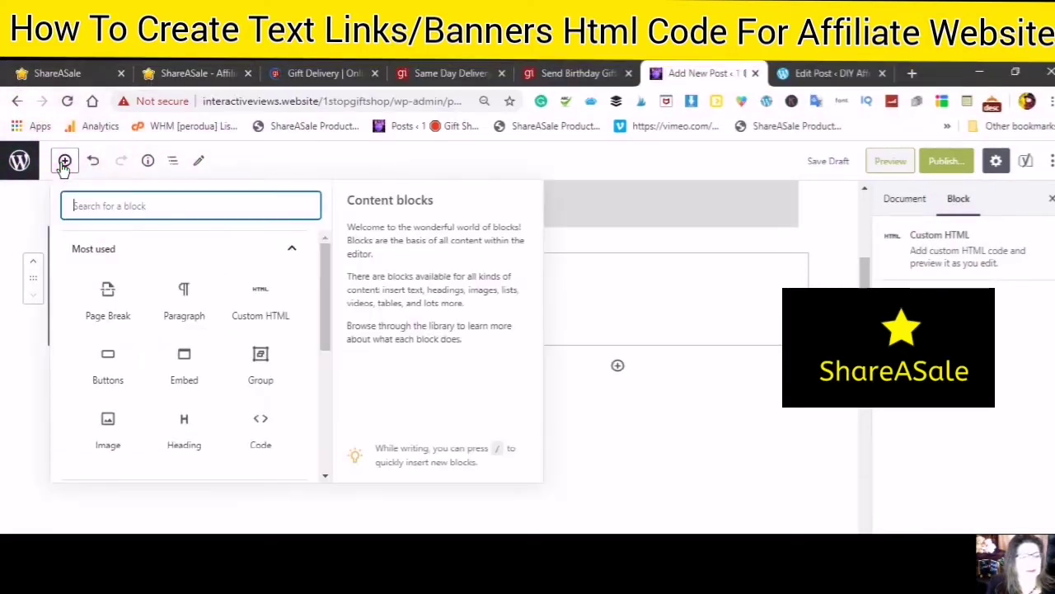
click(260, 303)
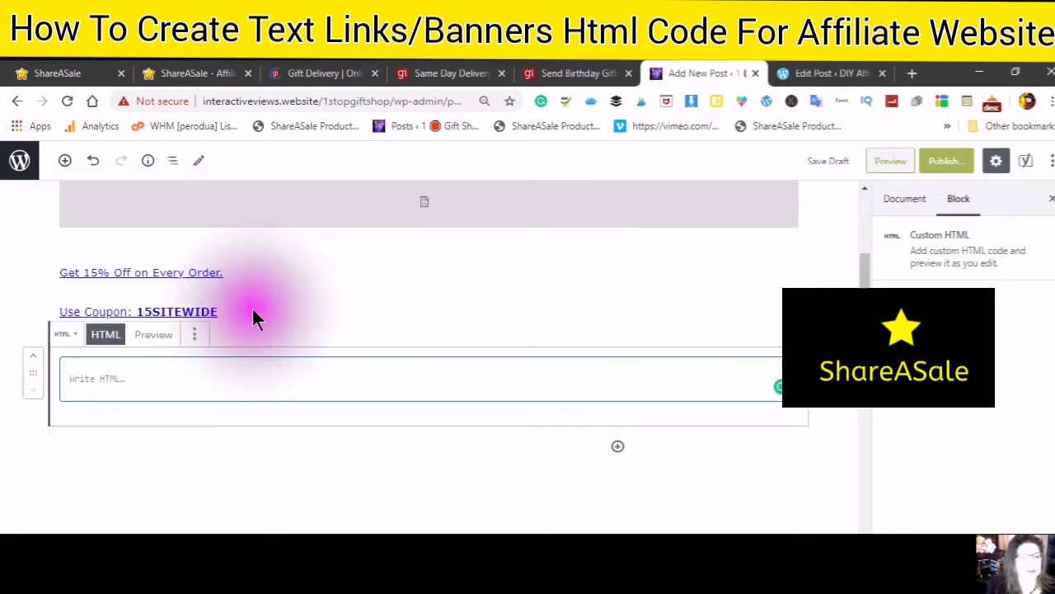
Step: Go back to the ShareASale link list and copy the full HTML code of the LNR text link
click(188, 71)
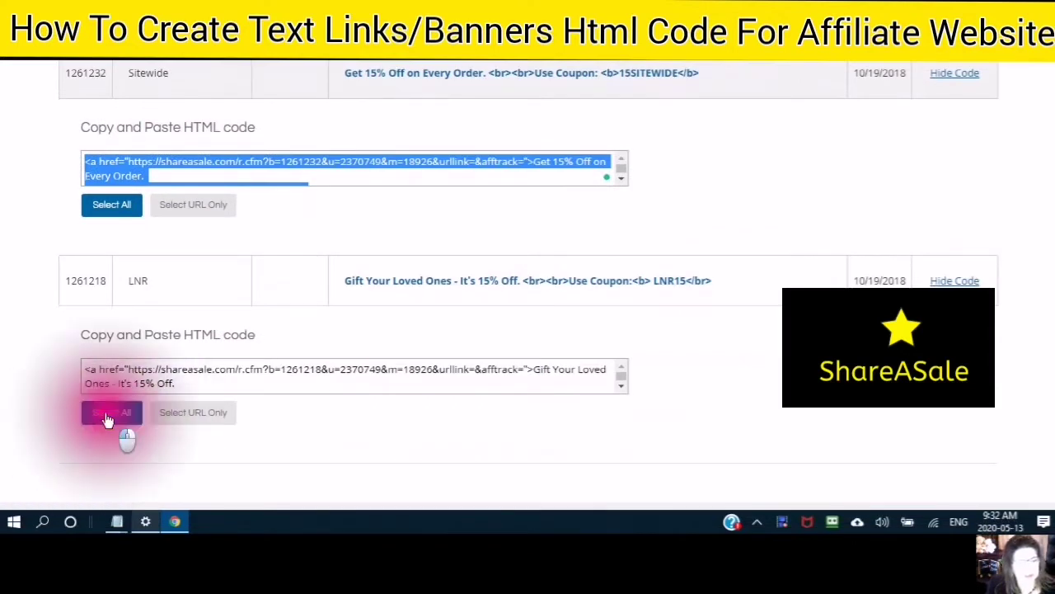
click(112, 412)
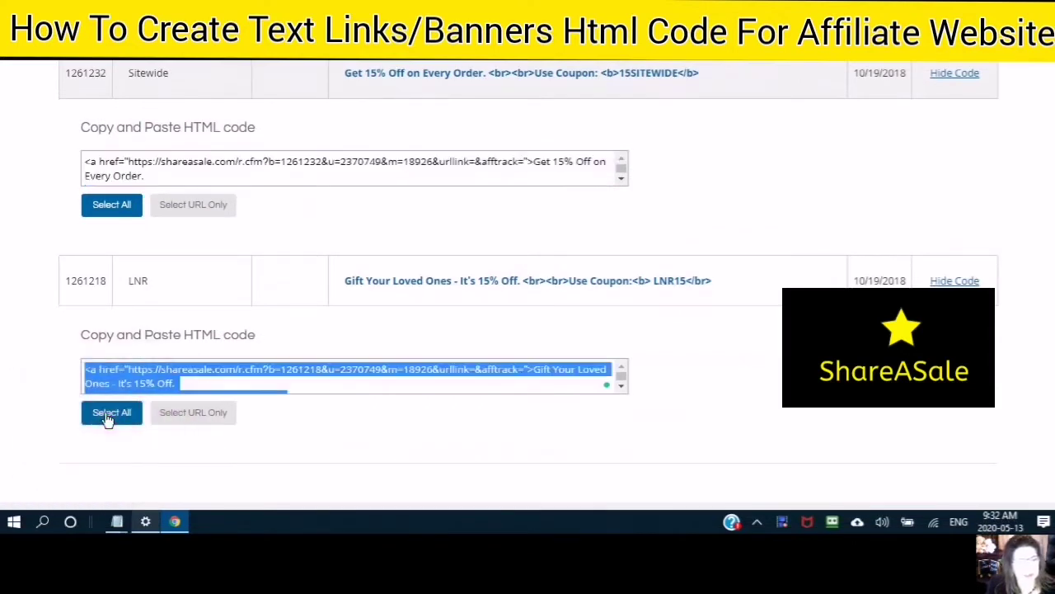
right_click(135, 379)
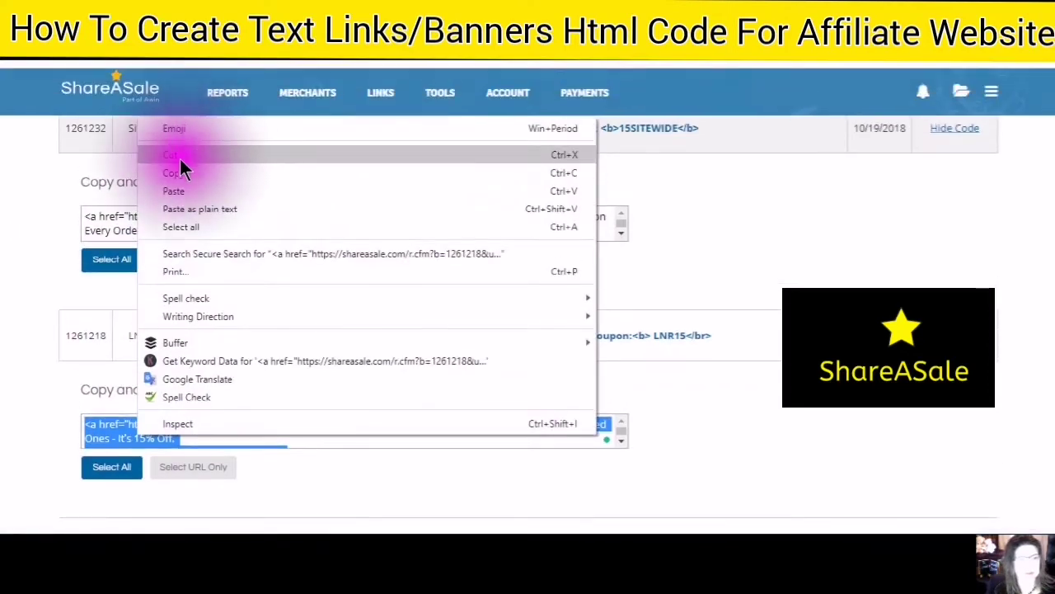
click(173, 118)
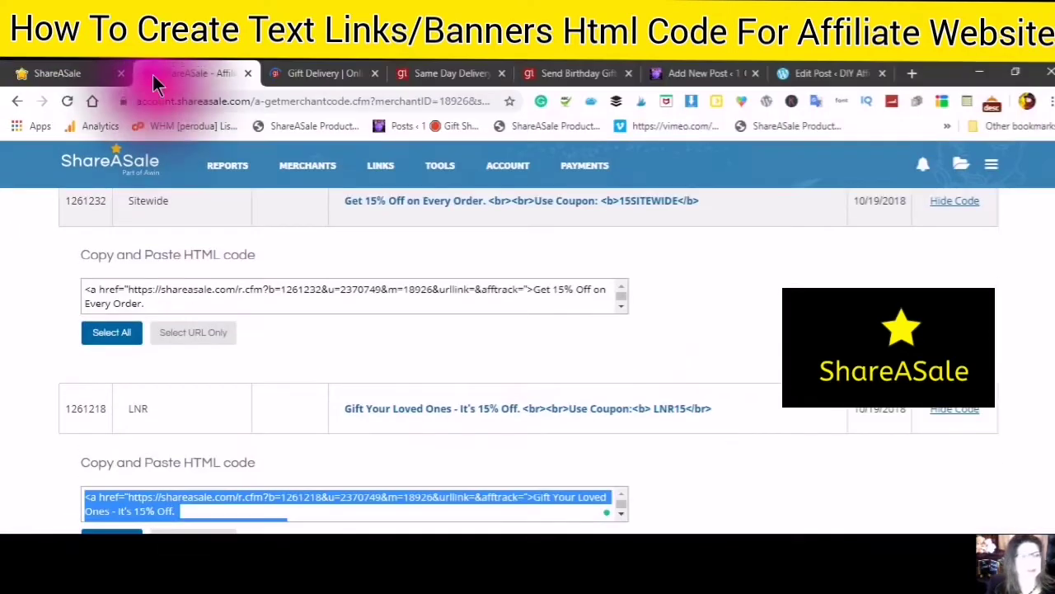
Step: Paste the LNR15 coupon link code into the 1stopgiftshop post's empty Custom HTML block, preview it and review both coupon links
click(674, 71)
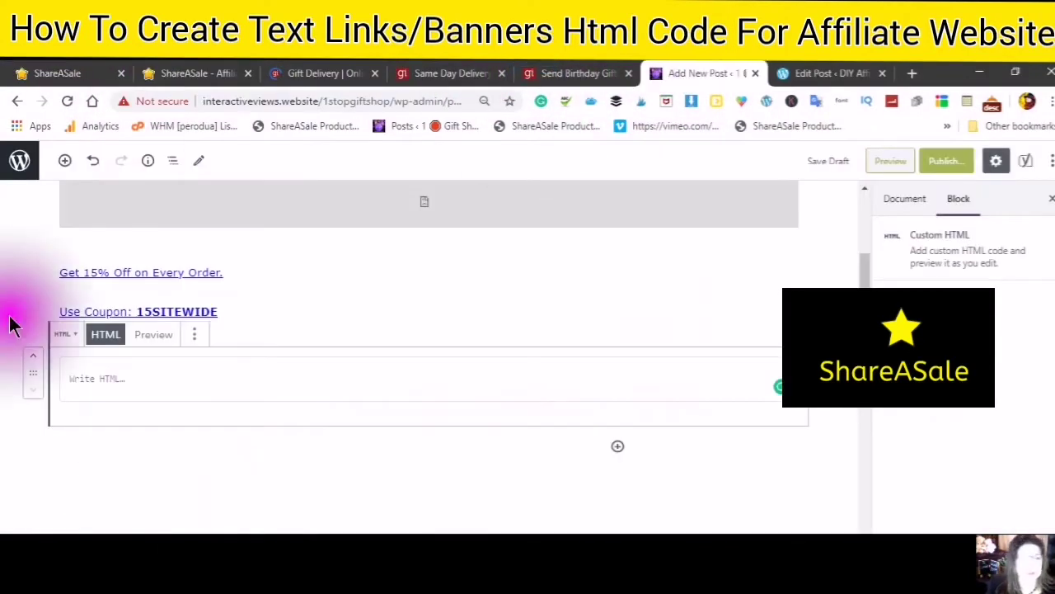
click(59, 381)
right_click(69, 383)
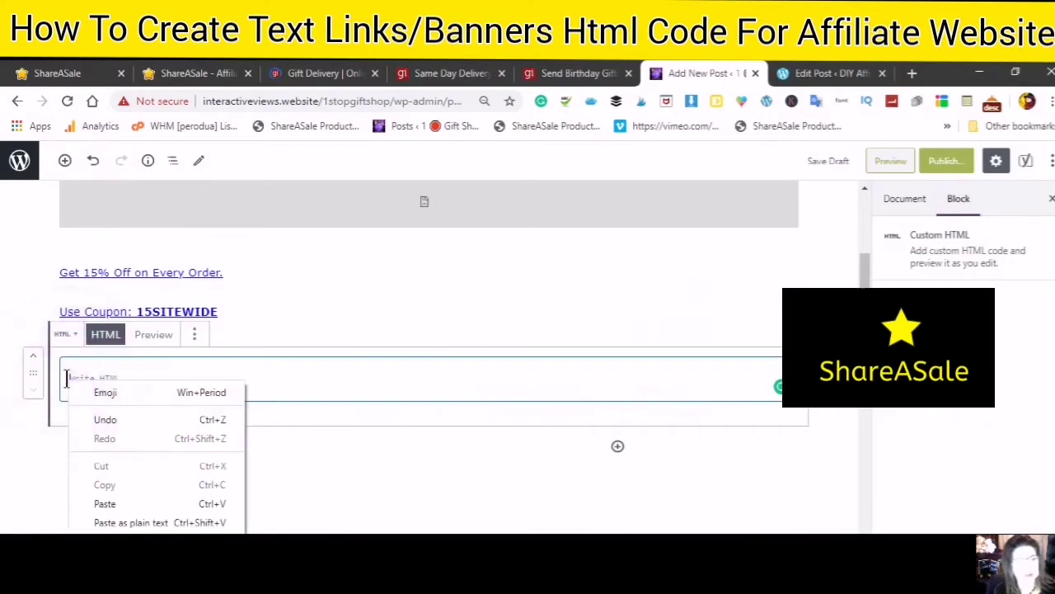
click(93, 452)
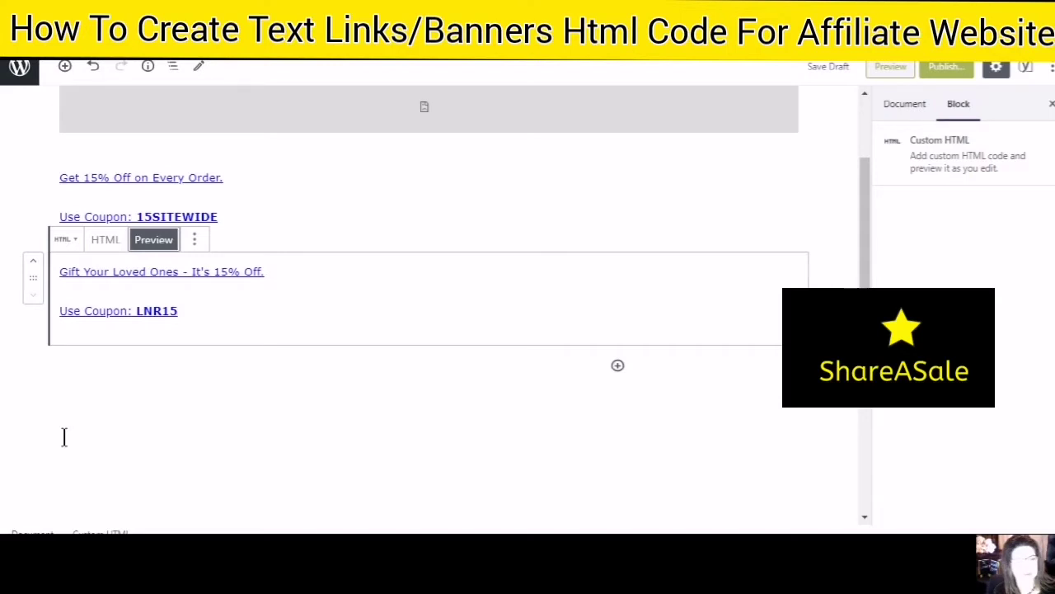
click(390, 198)
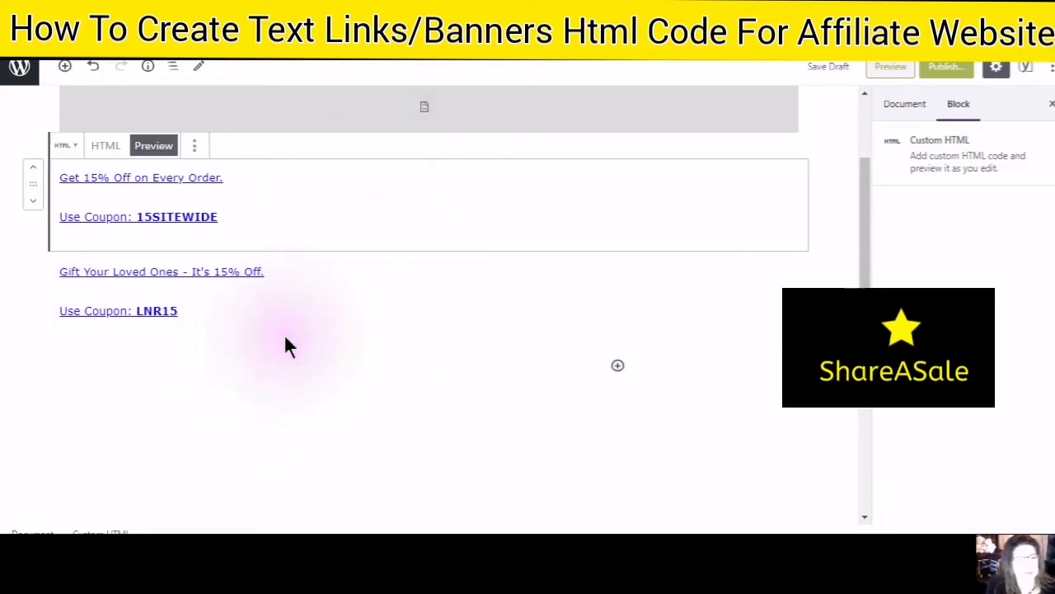
scroll(282, 339, up, 1)
scroll(281, 334, up, 1)
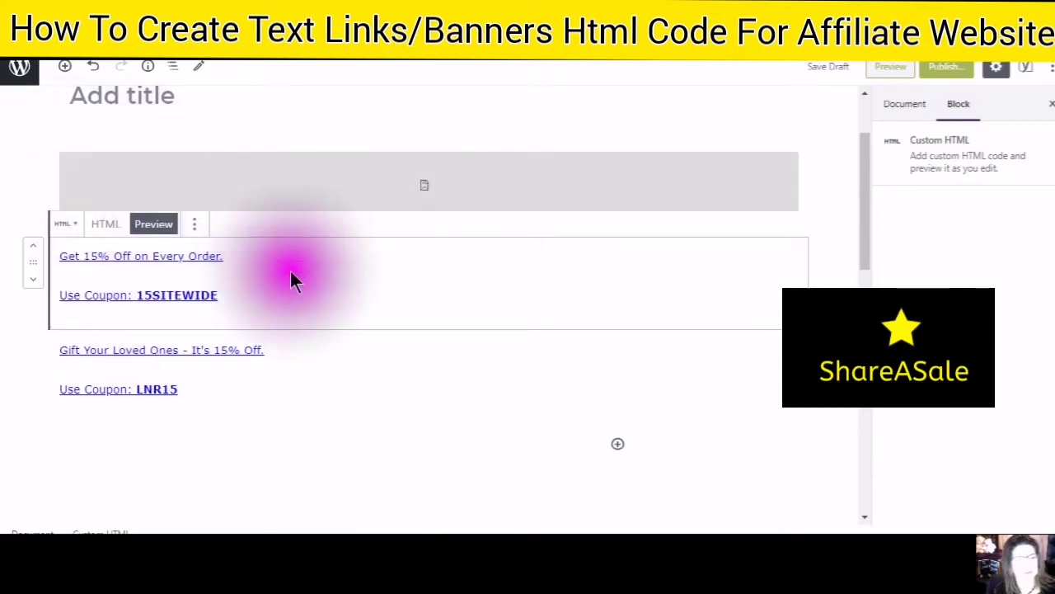
scroll(201, 248, down, 1)
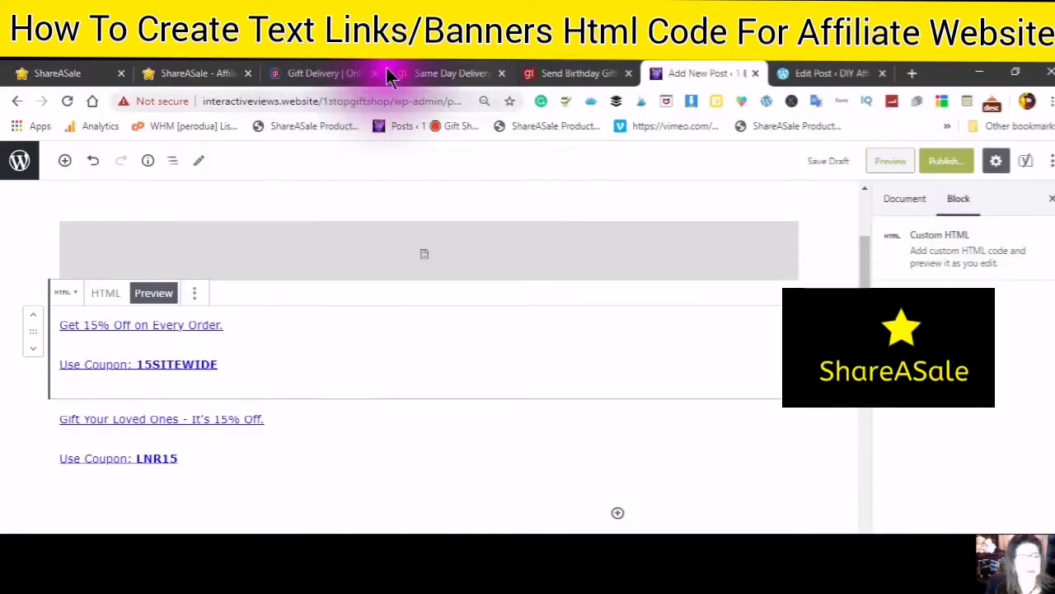
Step: Switch to the WordPress.com post and add a Custom HTML block below the BEST15 coupon link
click(794, 72)
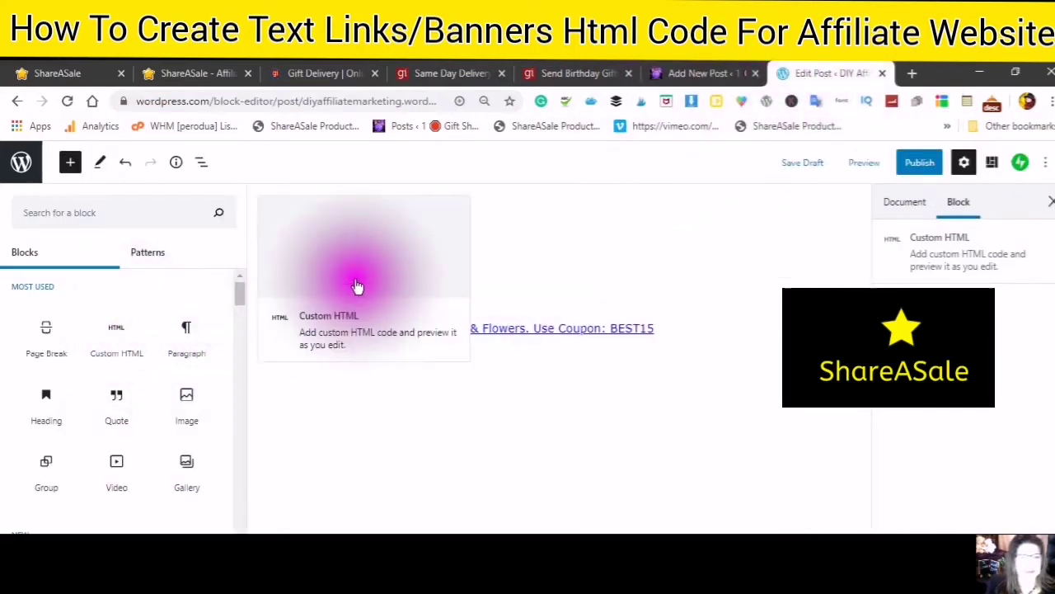
click(115, 333)
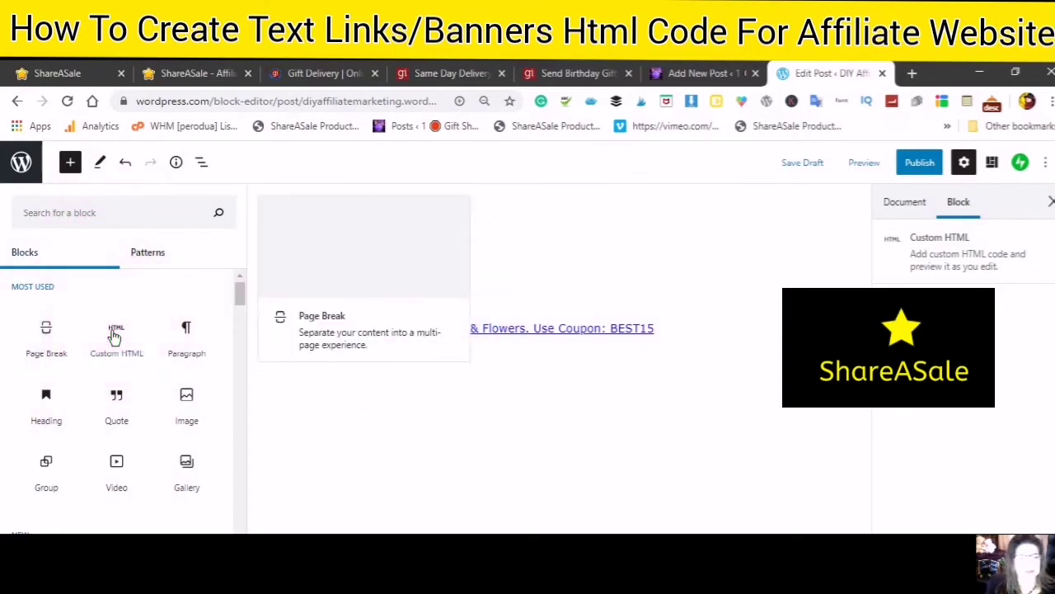
click(116, 333)
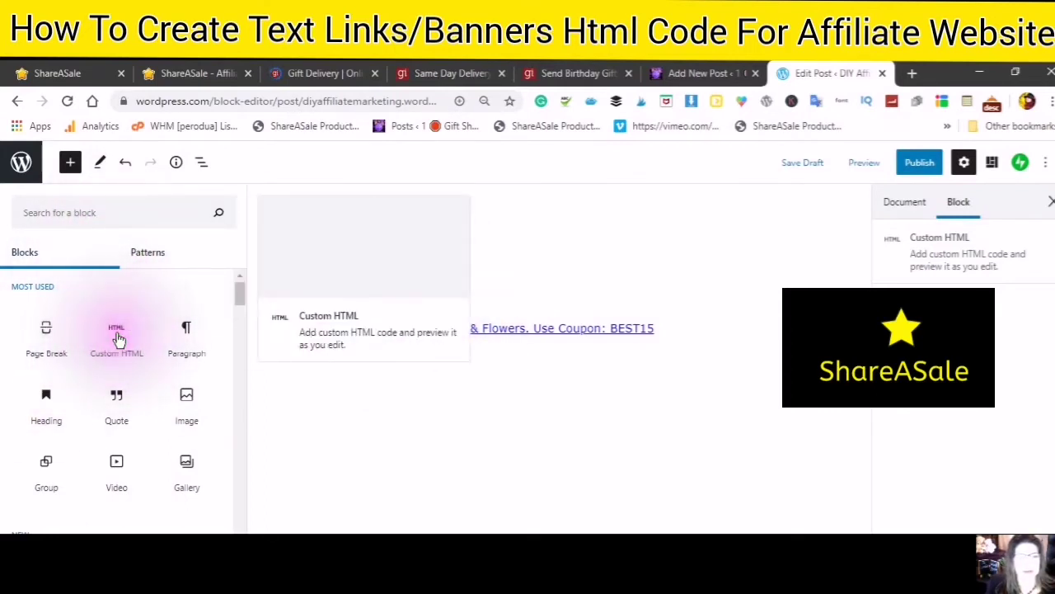
click(116, 334)
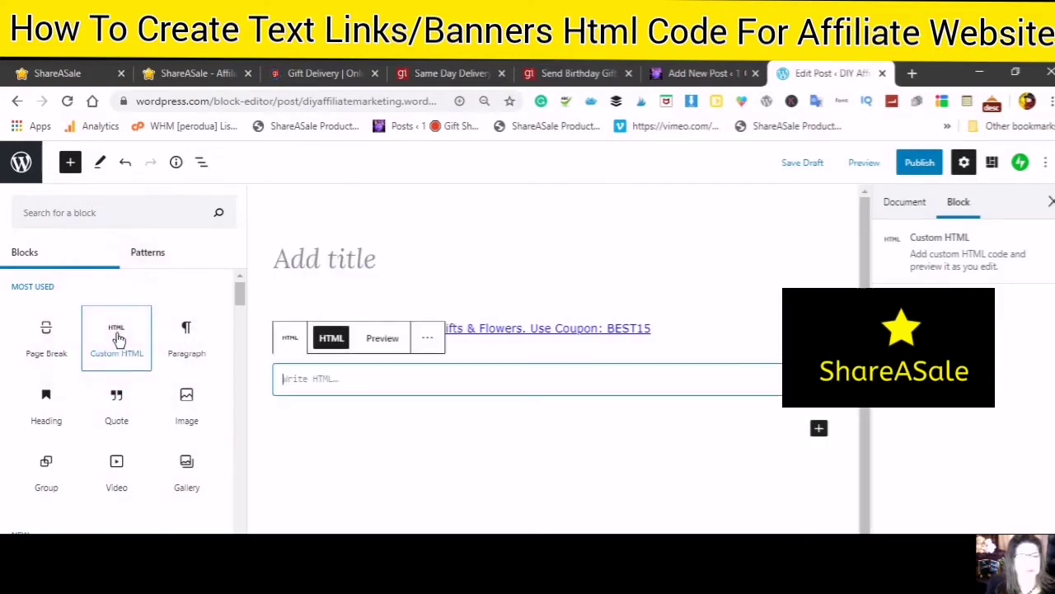
click(358, 379)
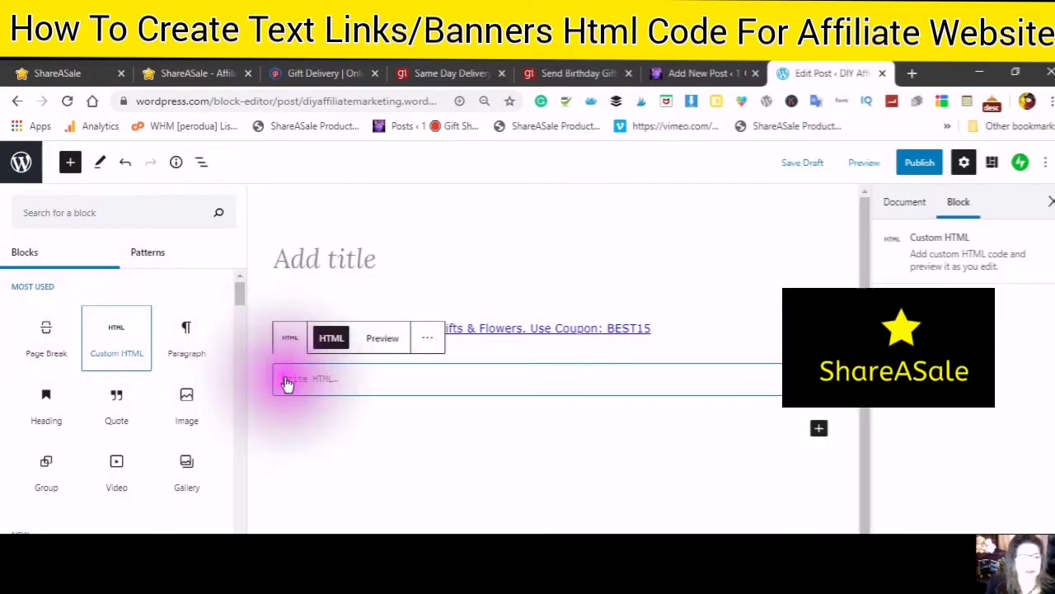
Step: Paste the LNR15 coupon link code into the WordPress.com post's lower Custom HTML block and preview it
click(284, 436)
right_click(286, 434)
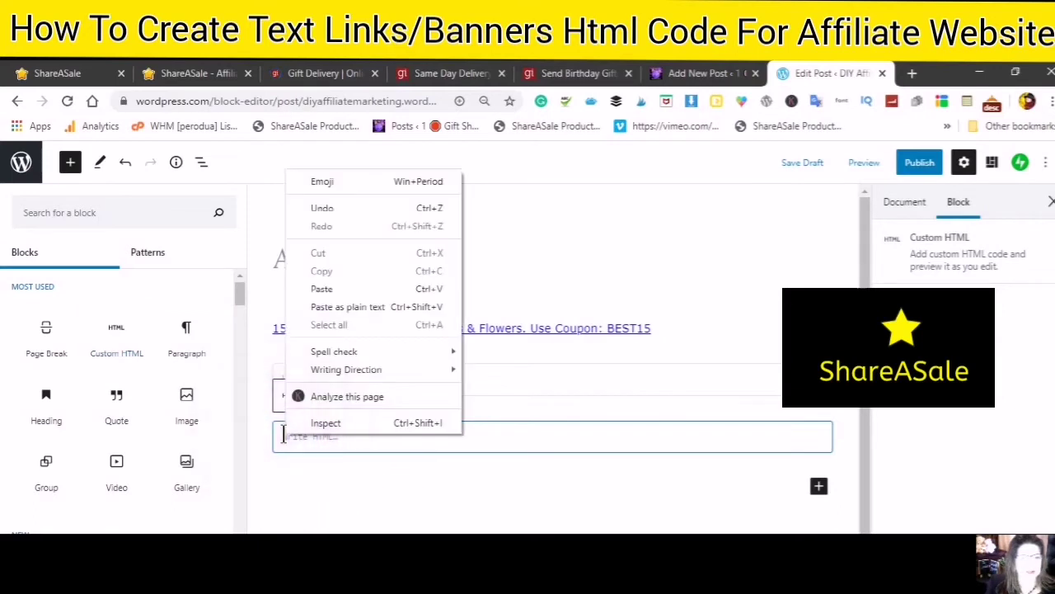
click(321, 290)
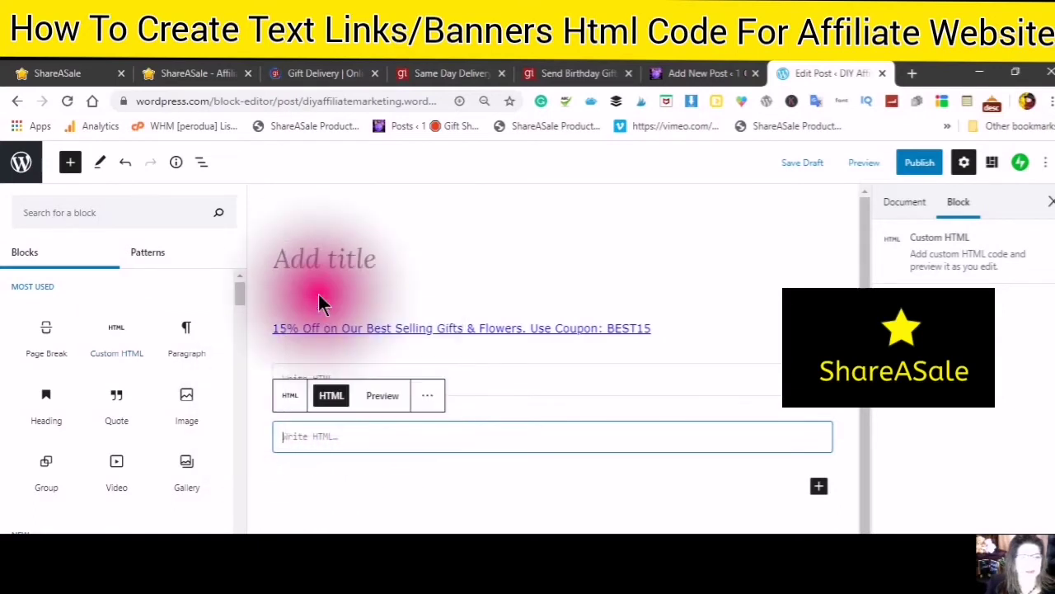
click(367, 399)
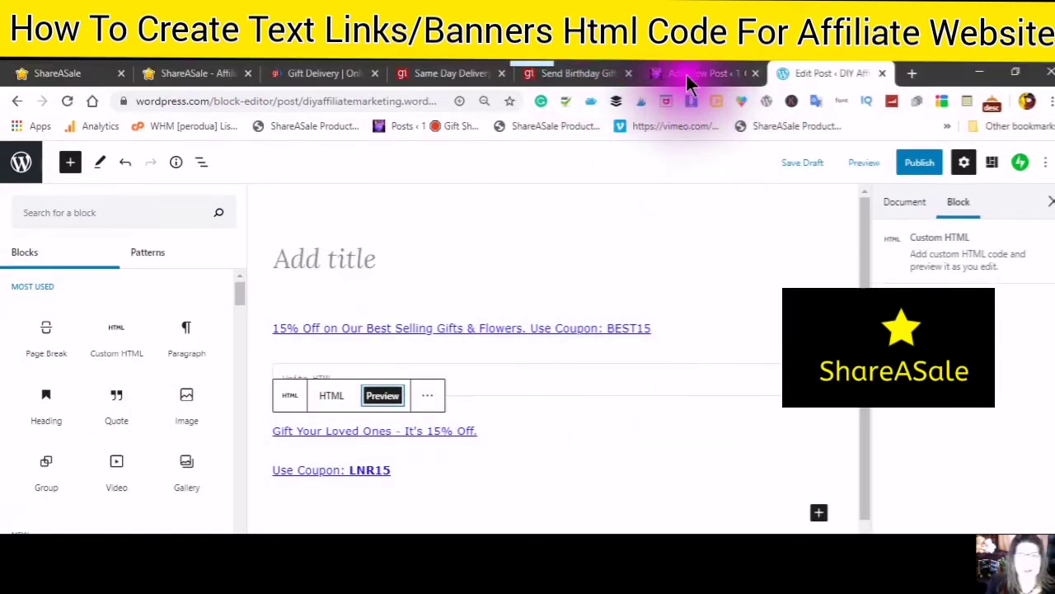
Step: Check the coupon links in the 1stopgiftshop post, then return to ShareASale and open the Giftsnideas.com merchant's banner list
click(687, 75)
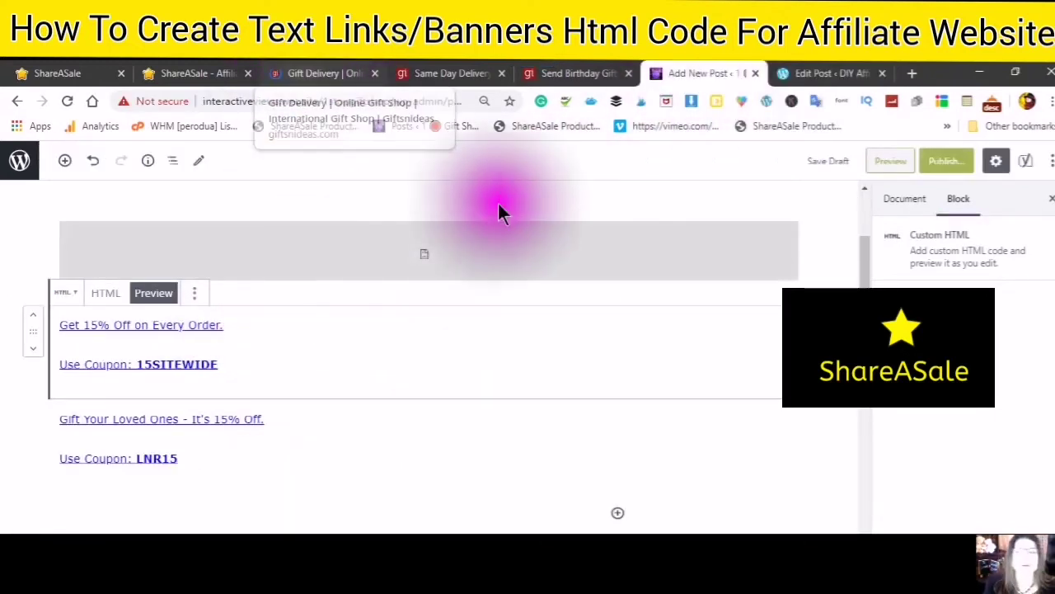
scroll(560, 313, down, 2)
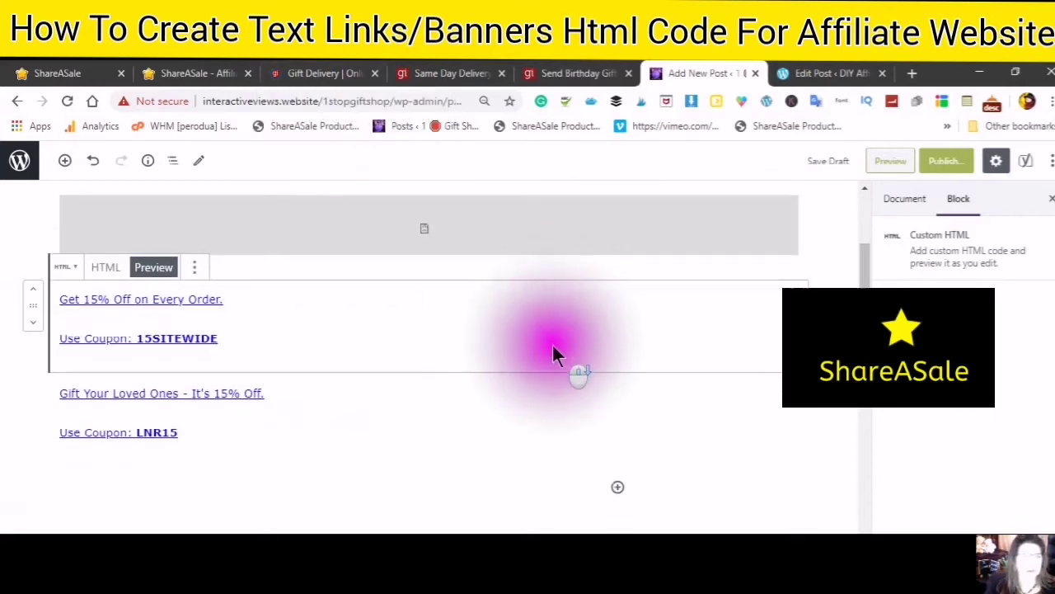
scroll(552, 361, up, 2)
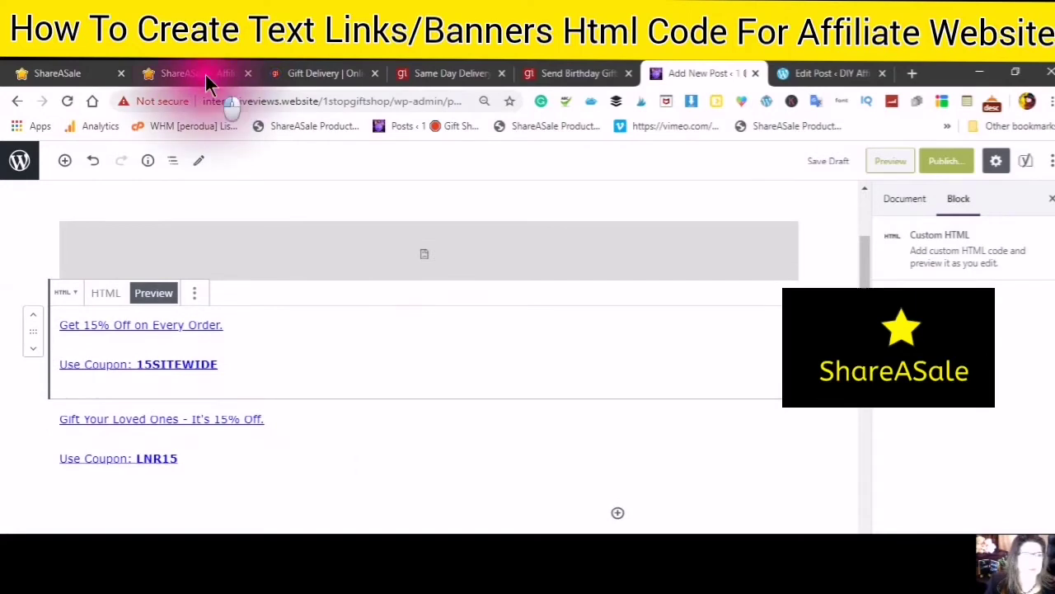
click(206, 75)
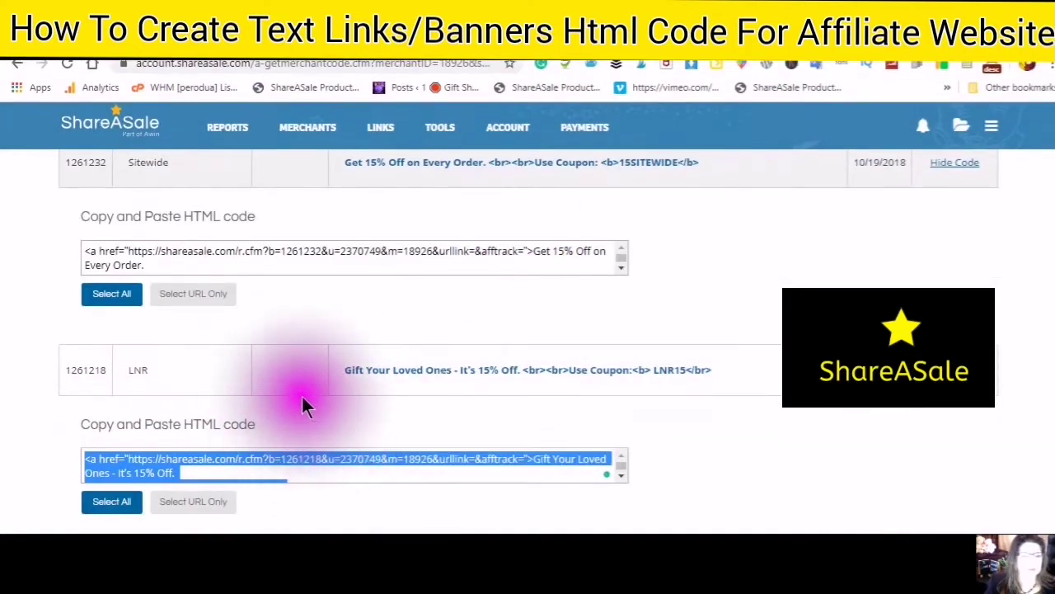
scroll(305, 379, up, 1)
scroll(310, 385, up, 5)
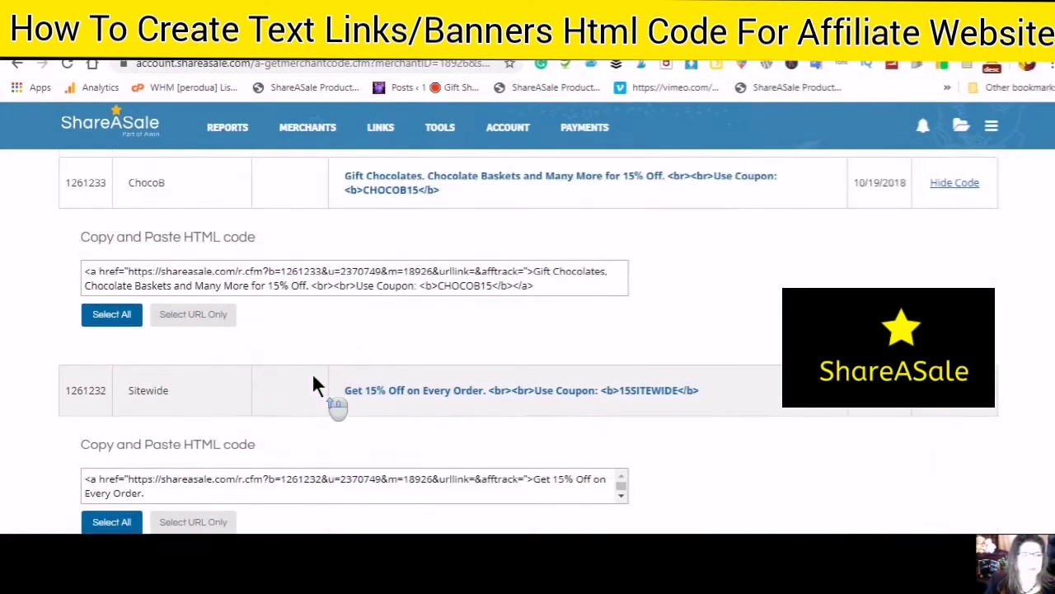
scroll(320, 313, up, 5)
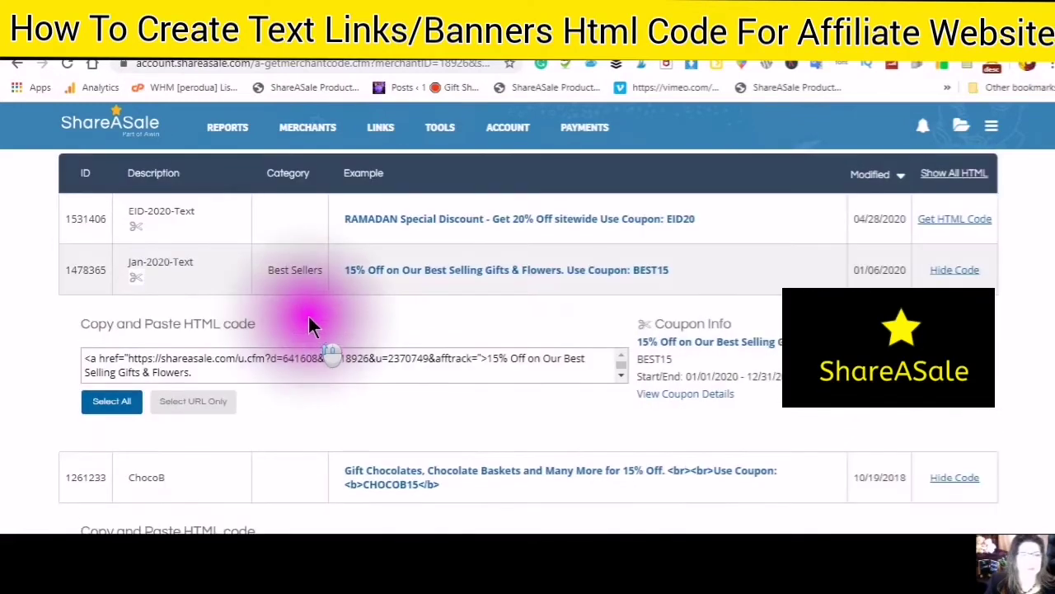
scroll(327, 329, up, 2)
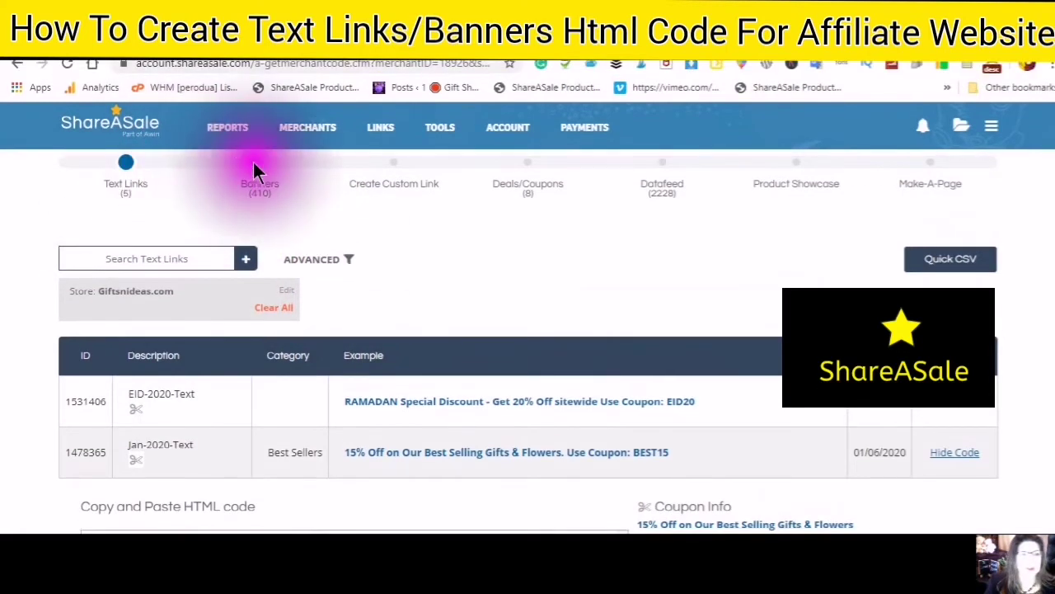
click(258, 168)
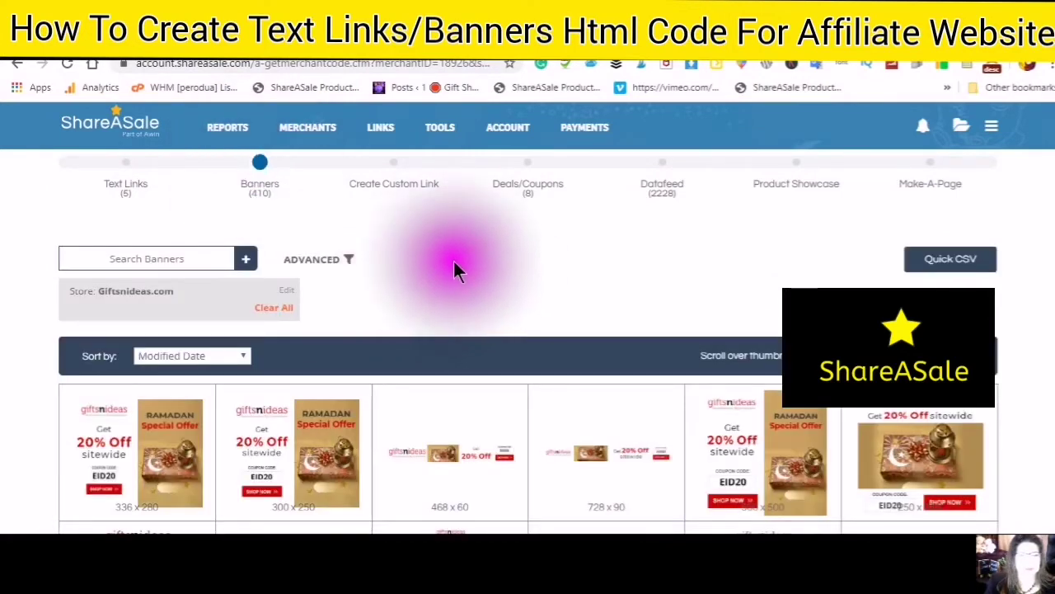
Step: Browse the banner thumbnails and open the details of the 200 x 200 ChocoB-15% Off chocolate banner
scroll(462, 323, down, 2)
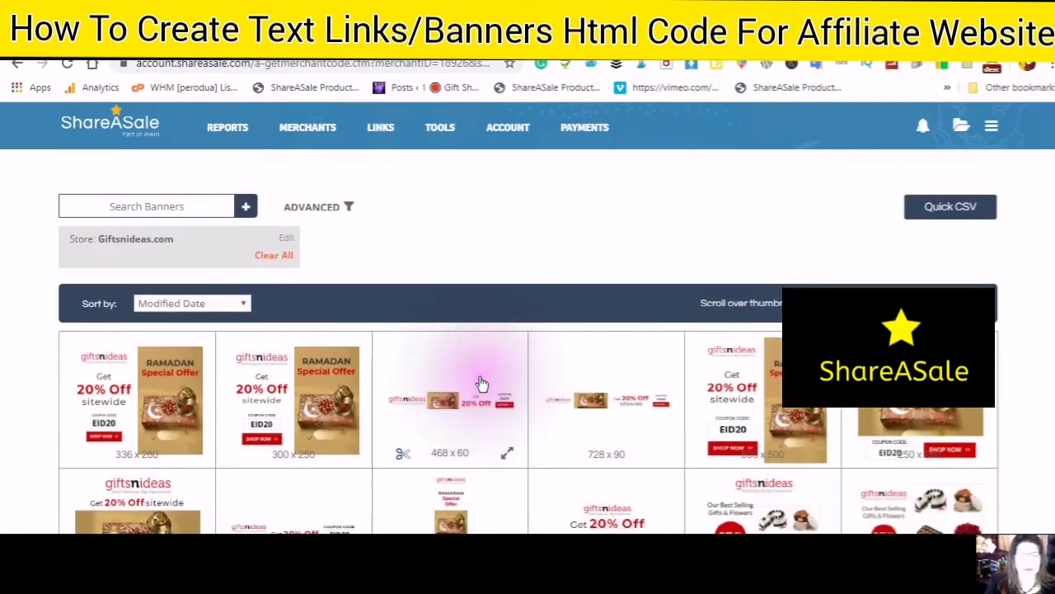
scroll(449, 375, down, 1)
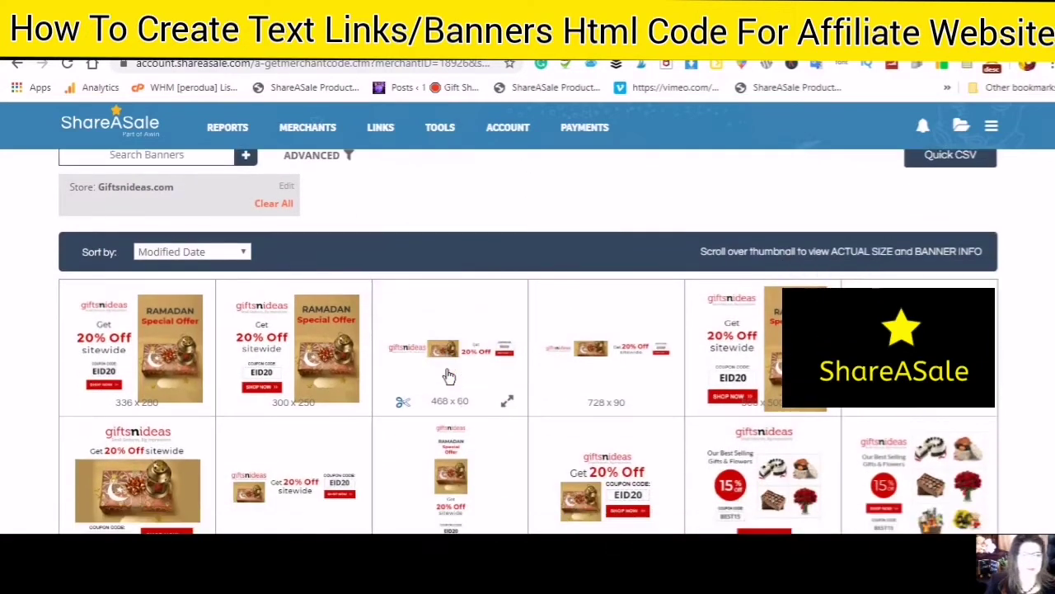
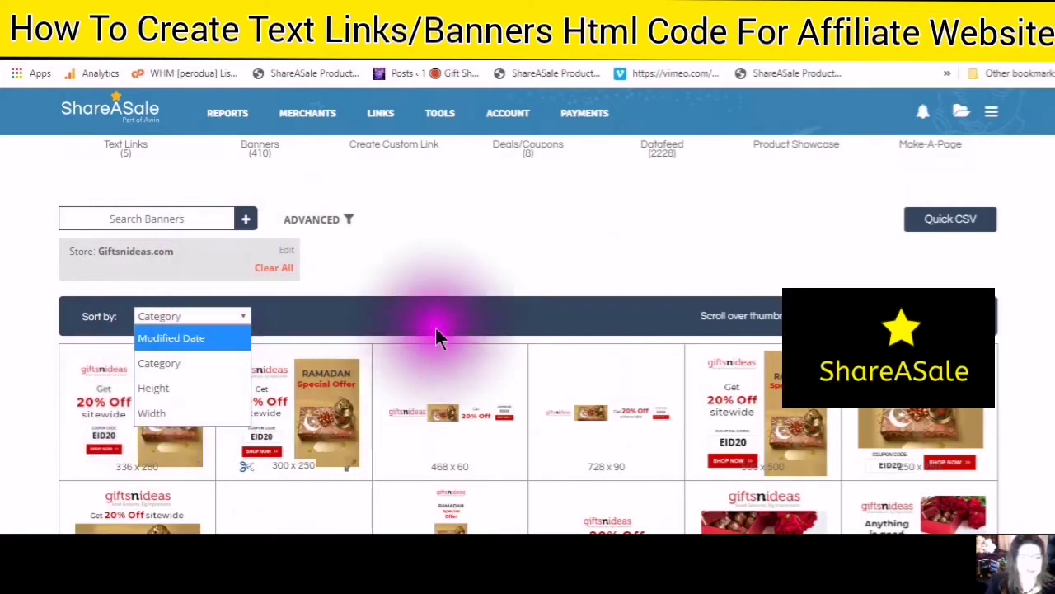
click(412, 404)
scroll(514, 353, down, 1)
scroll(514, 353, down, 3)
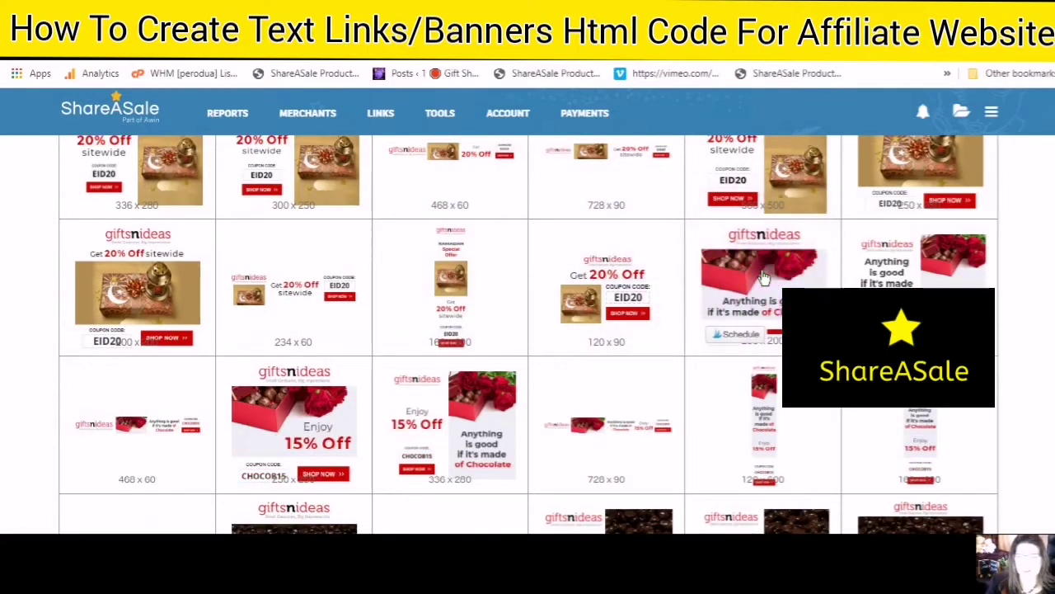
click(812, 250)
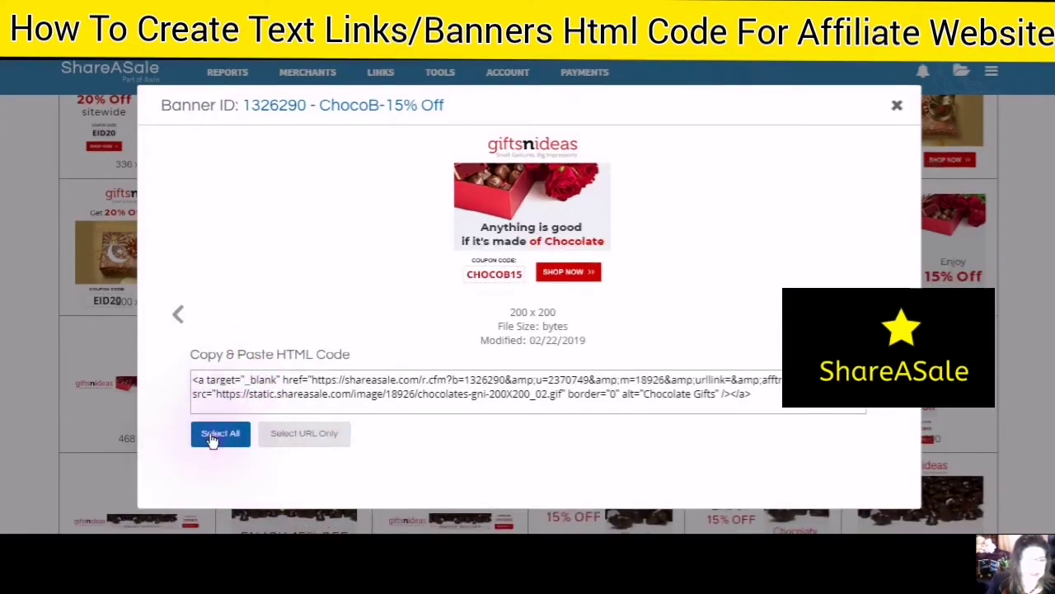
Step: Copy the full HTML code of the ChocoB-15% Off banner
click(216, 478)
click(219, 433)
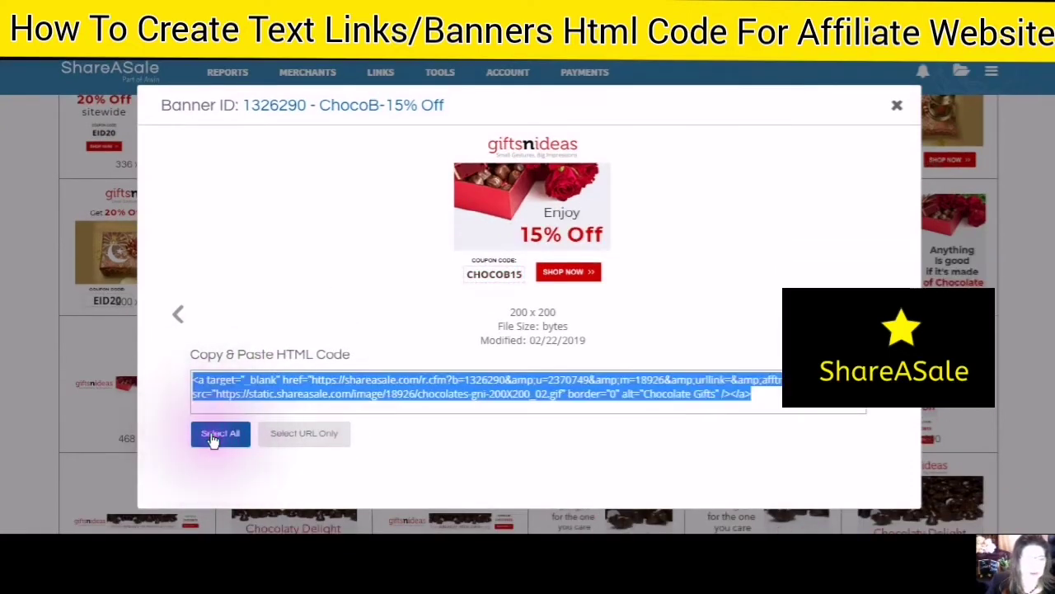
right_click(302, 385)
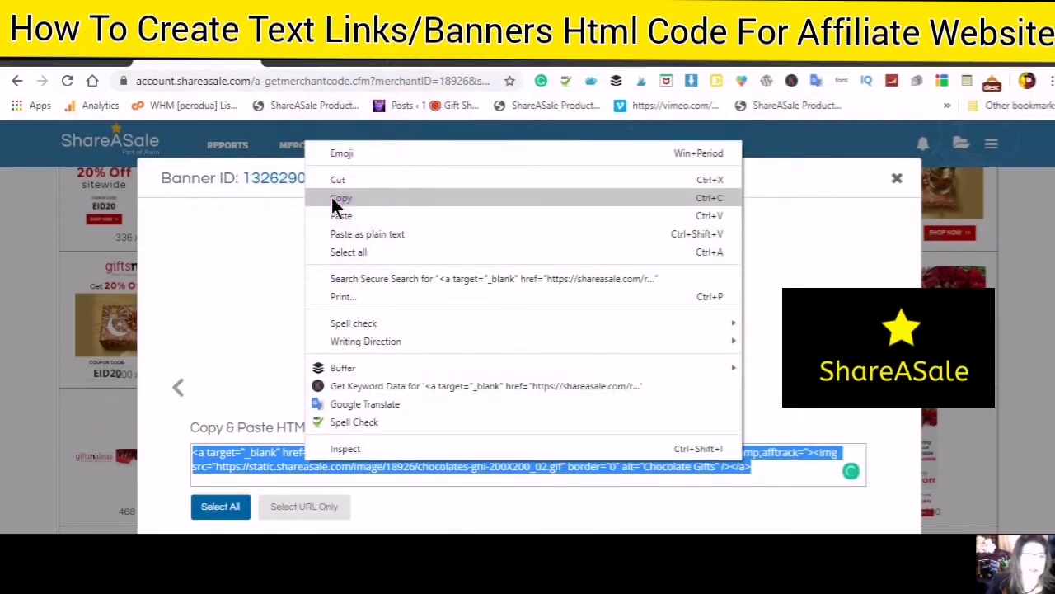
click(331, 197)
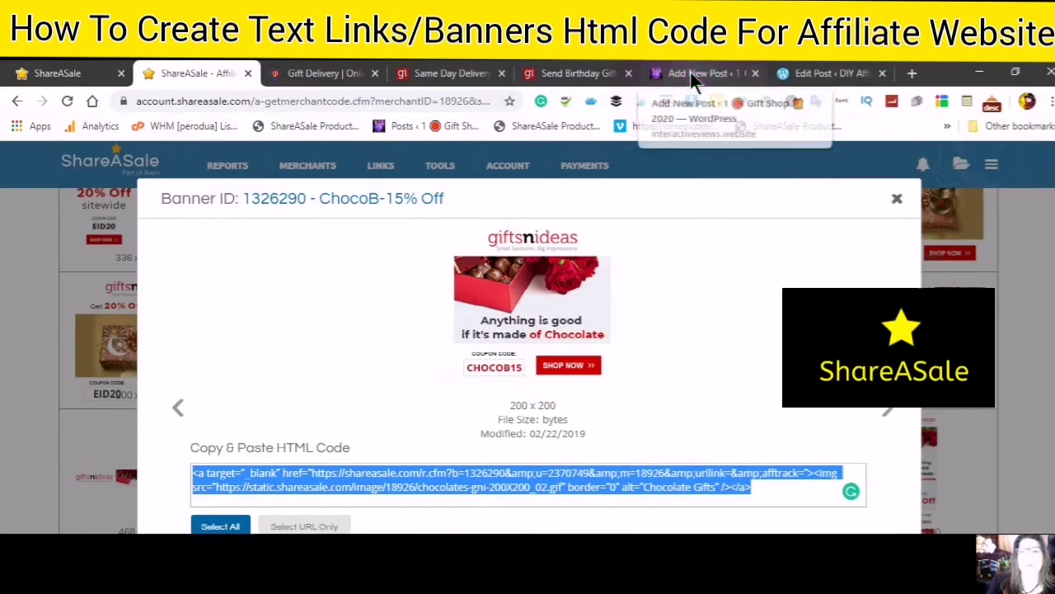
Step: Switch to the 1stopgiftshop post and add a Custom HTML block below the 15SITEWIDE coupon link
click(690, 72)
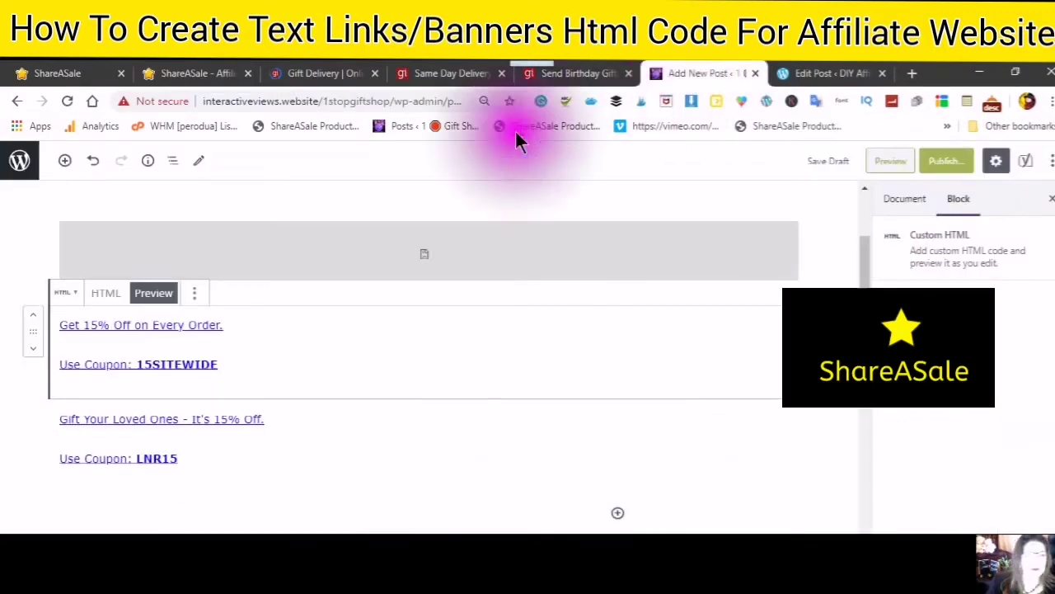
click(65, 162)
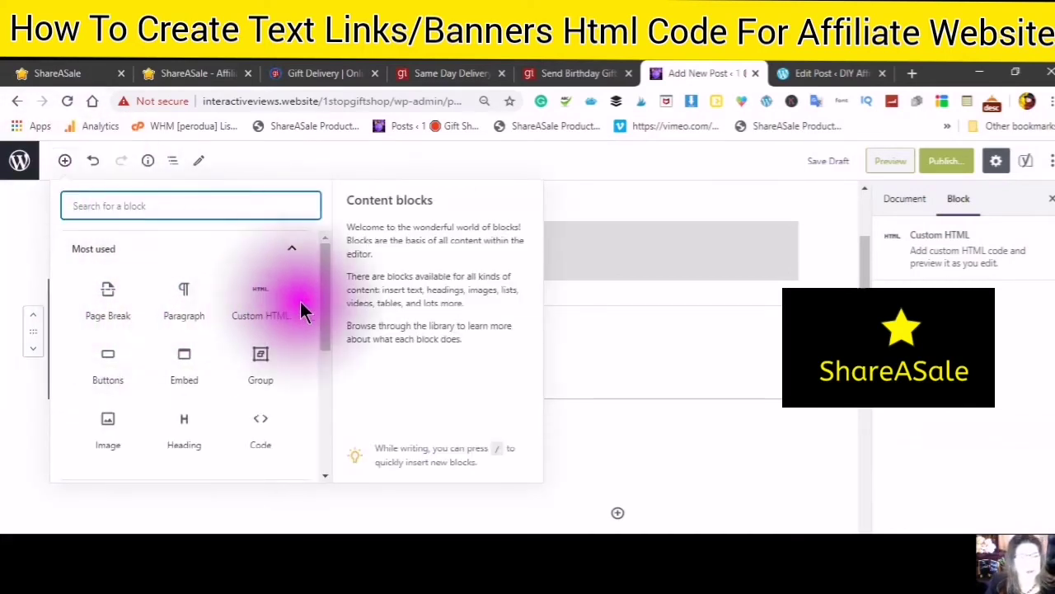
click(259, 318)
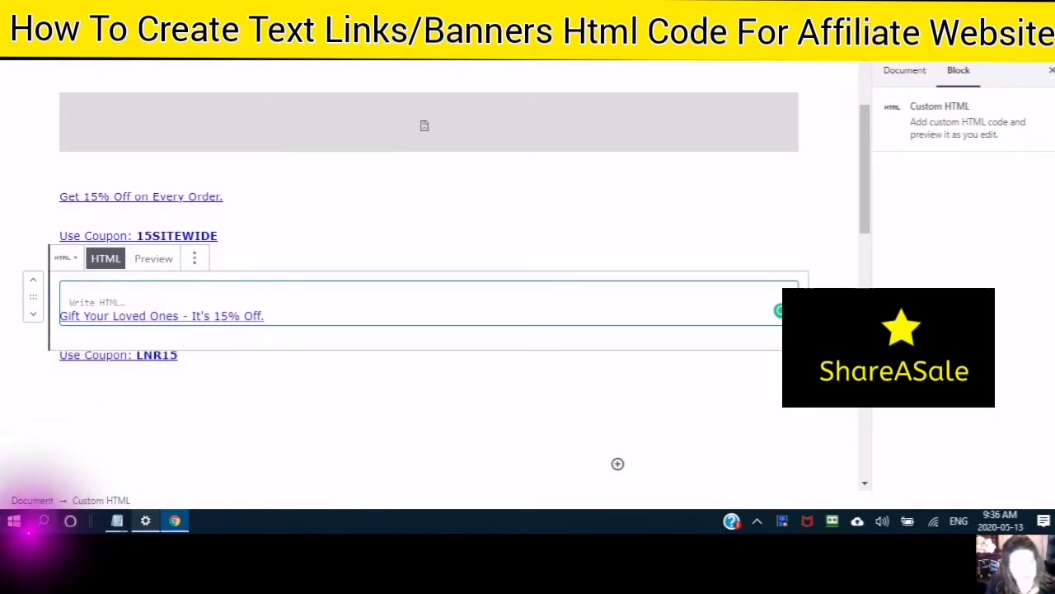
Step: Paste the ChocoB banner code into the new Custom HTML block, preview it and review the banner between the coupon links
right_click(72, 302)
click(111, 178)
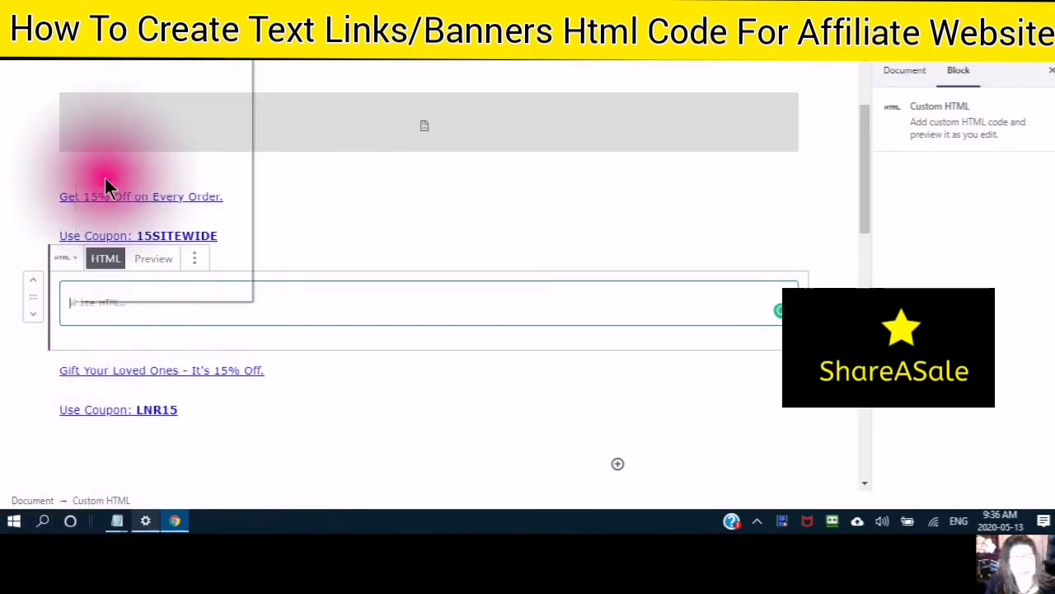
click(155, 259)
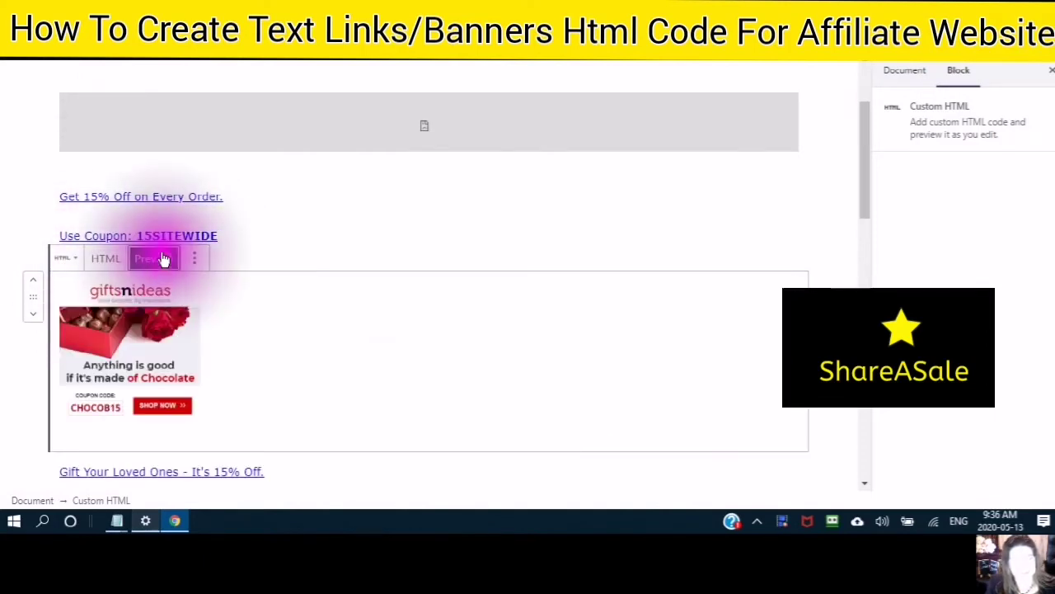
scroll(264, 317, down, 2)
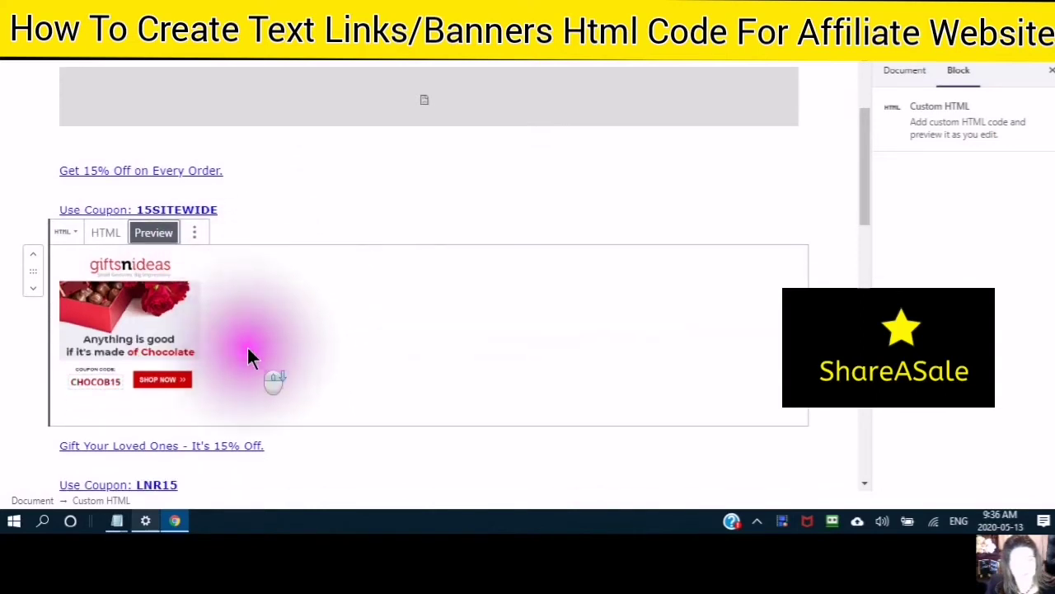
scroll(270, 329, up, 1)
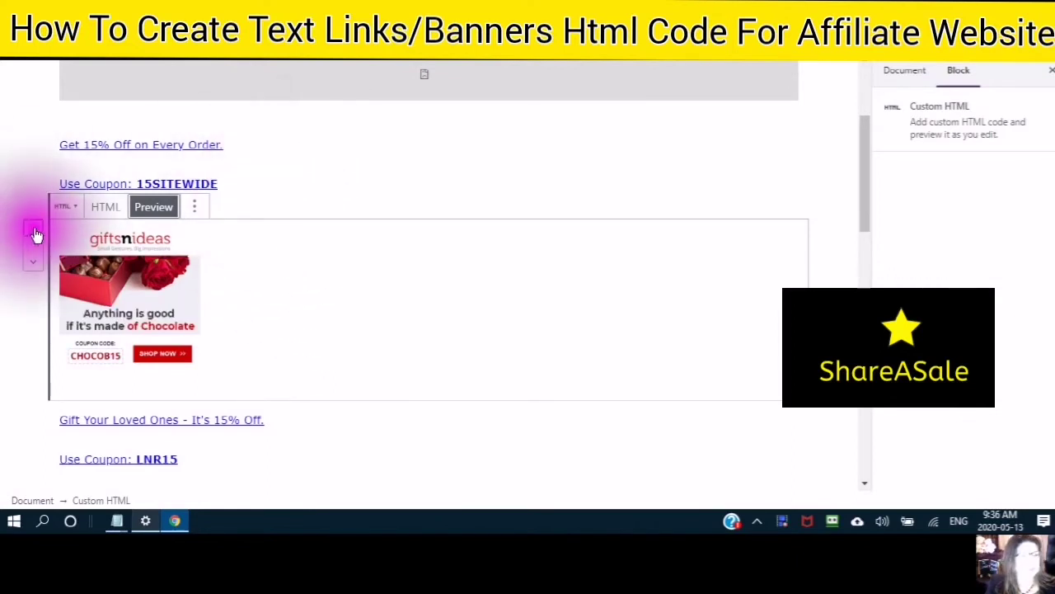
scroll(307, 275, down, 1)
scroll(307, 274, down, 2)
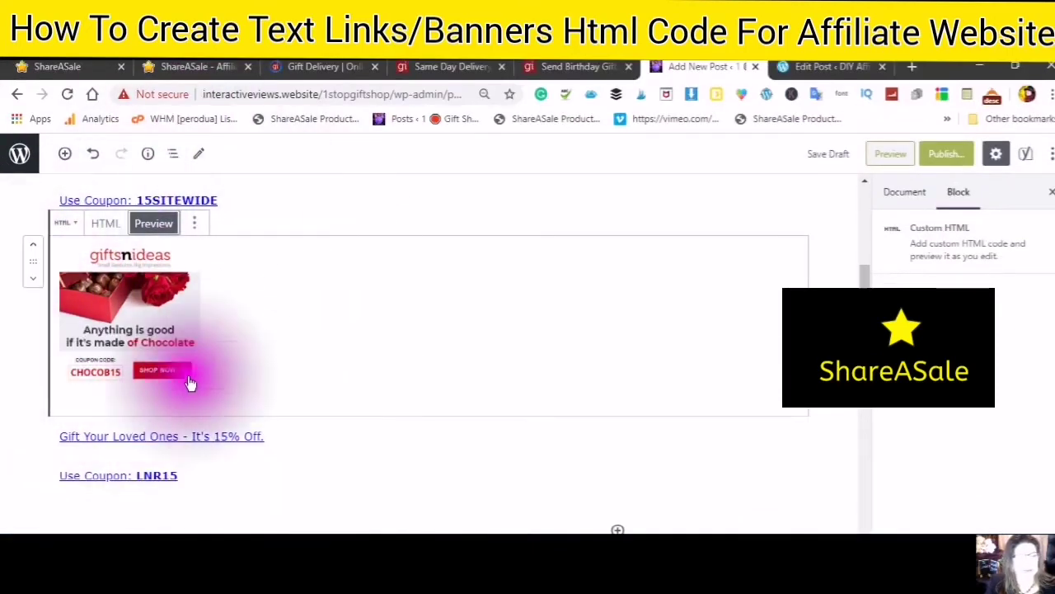
Step: Return the banner block to its HTML code and paste a second copy of the banner code several blank lines below the first
click(104, 231)
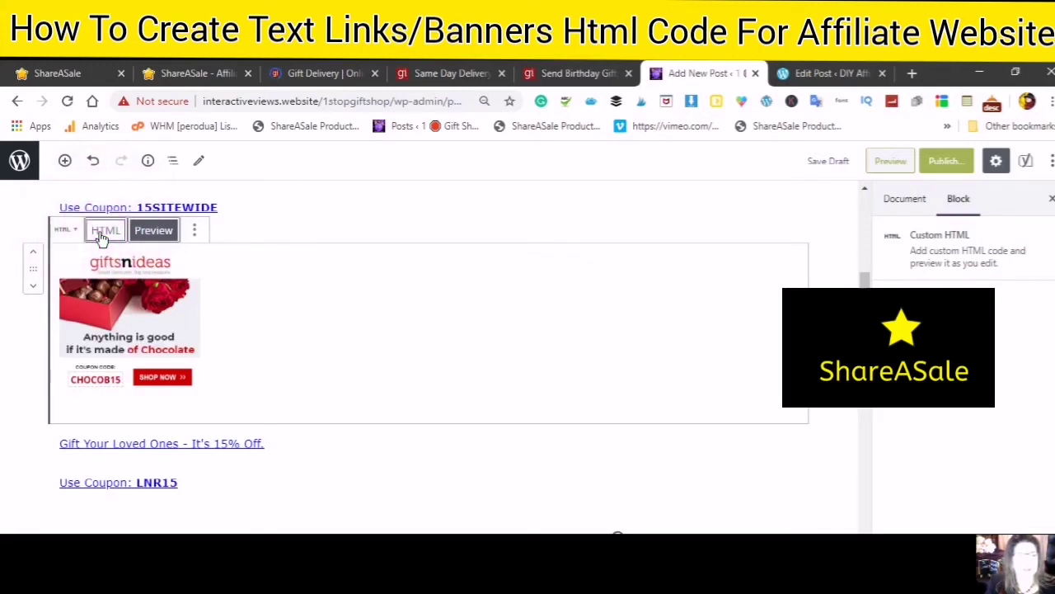
click(100, 237)
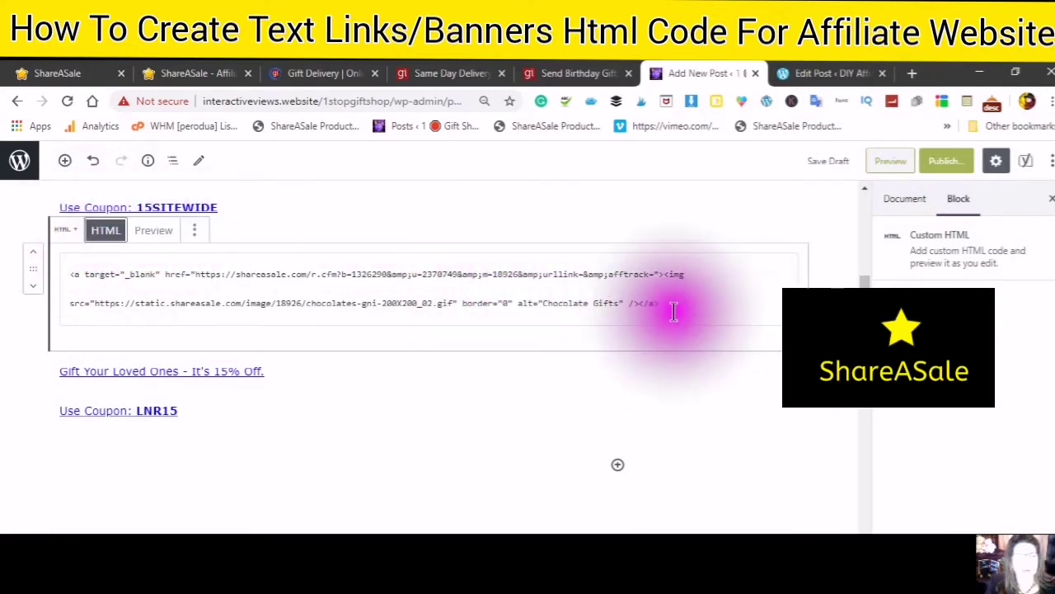
click(666, 303)
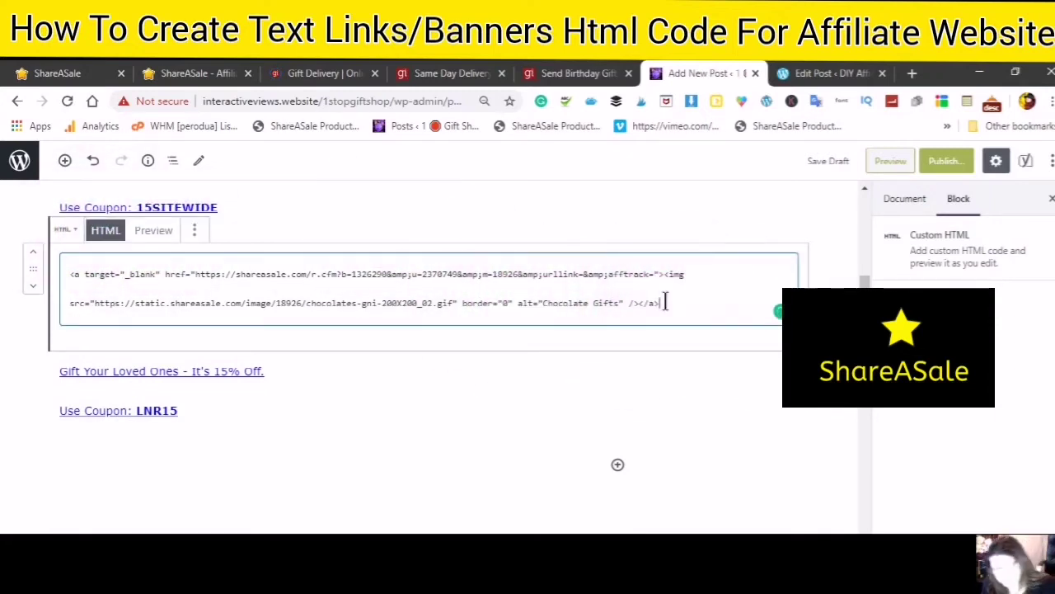
click(665, 303)
click(704, 318)
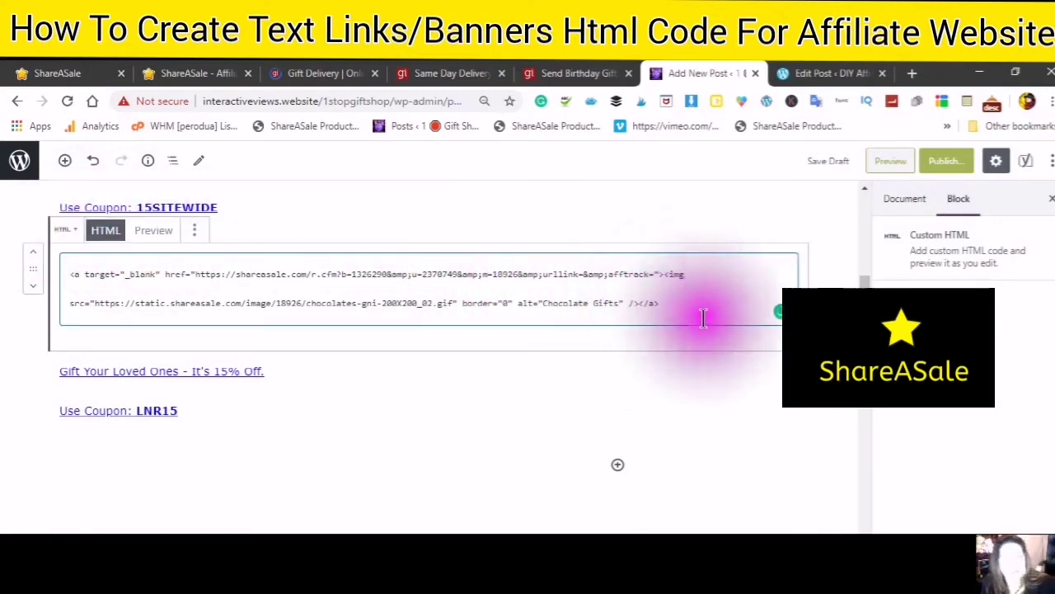
key(Return)
key(Return)
key(Return)
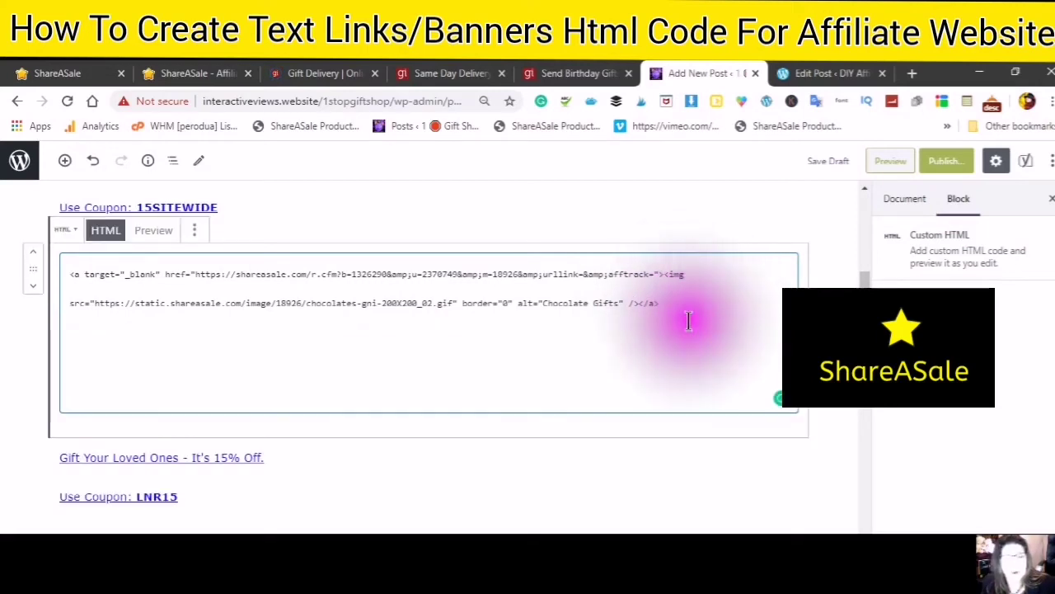
key(Return)
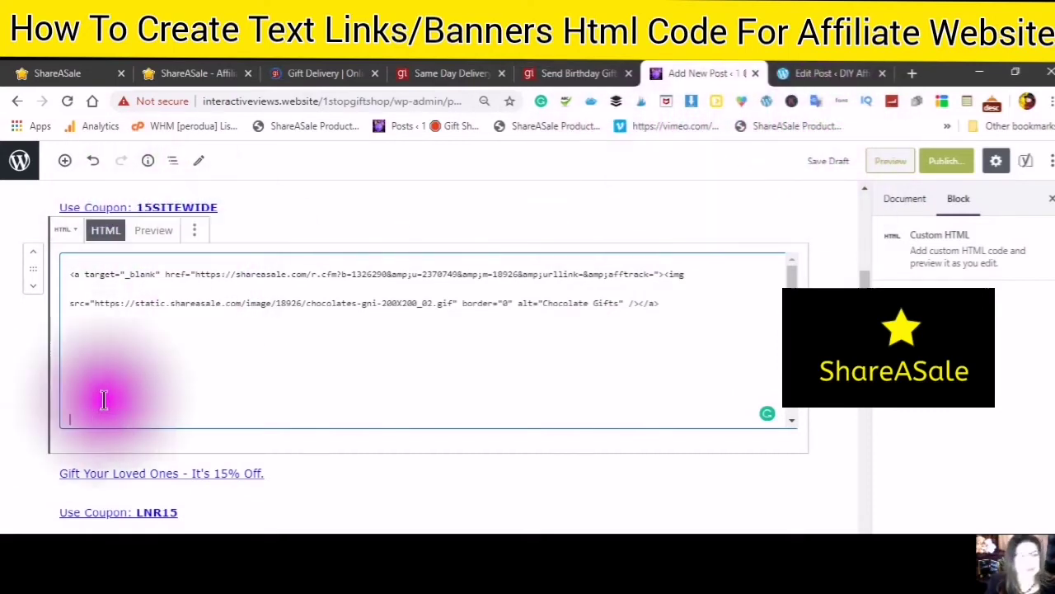
right_click(71, 412)
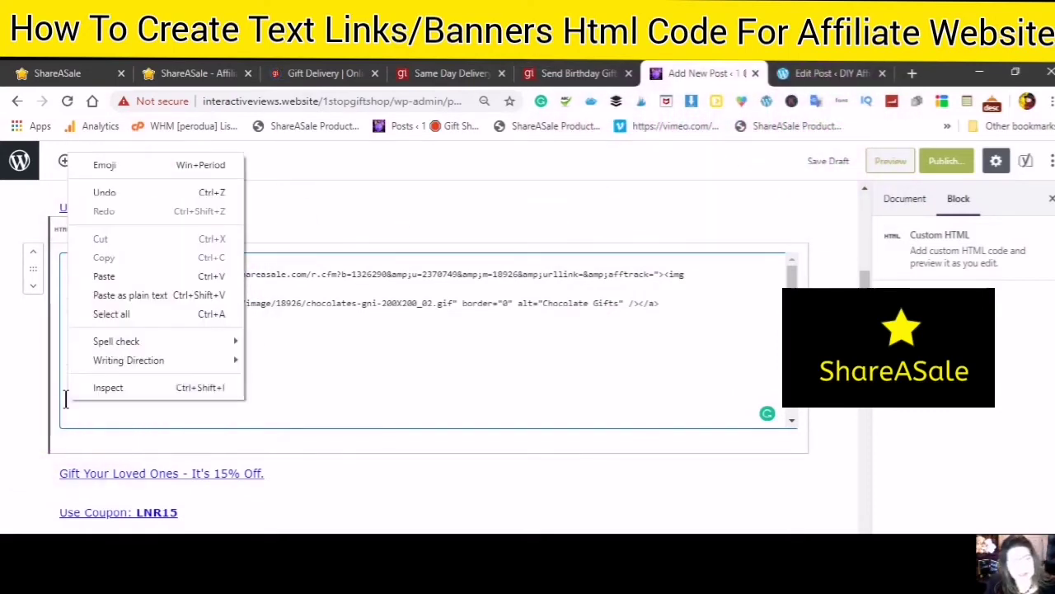
click(101, 277)
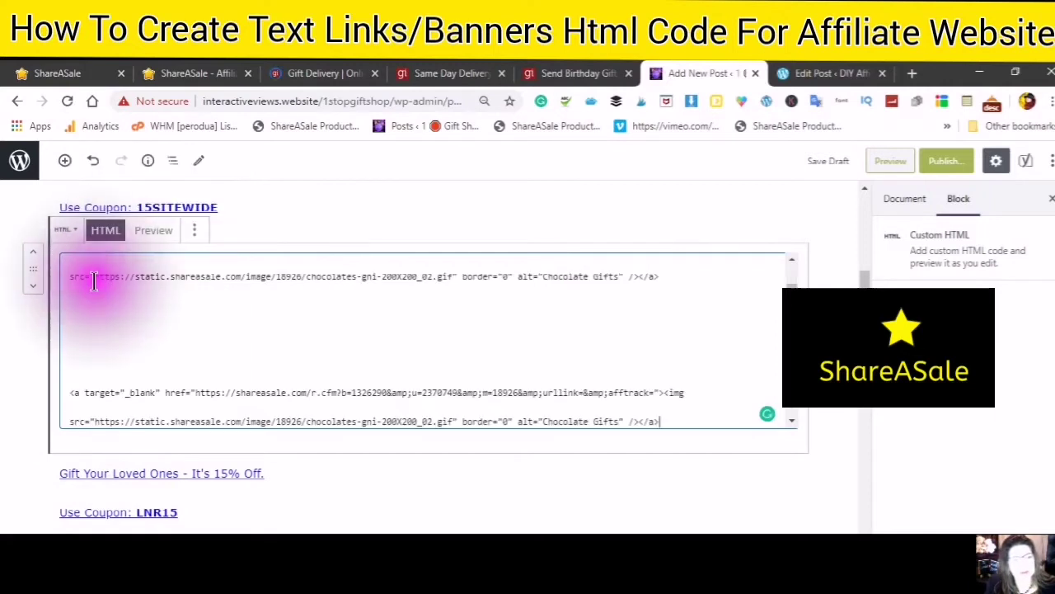
Step: Save the 1stopgiftshop post draft and preview the two ChocoB banners in the Custom HTML block
click(824, 162)
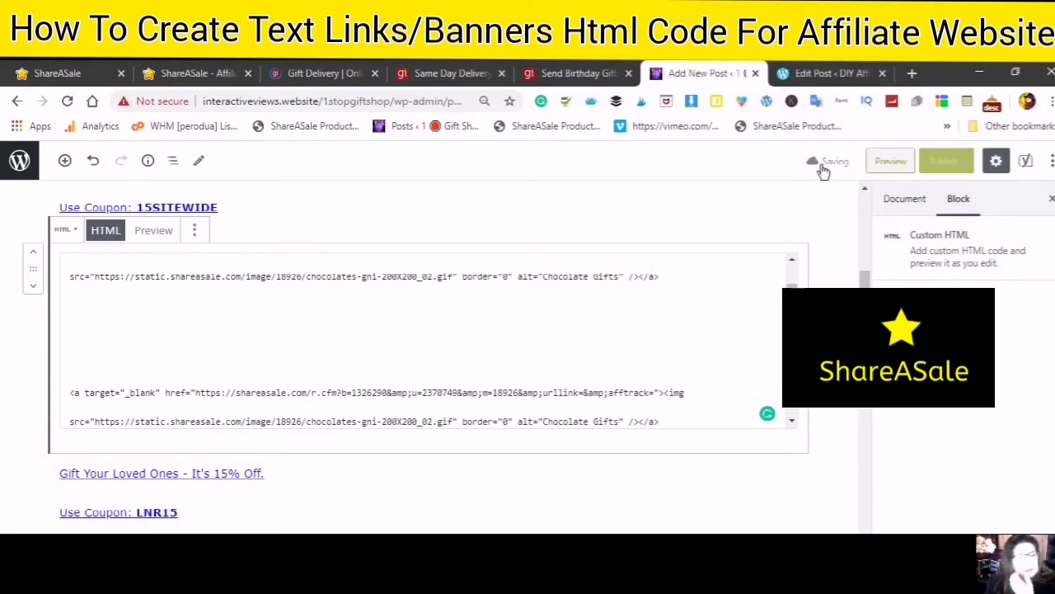
click(153, 233)
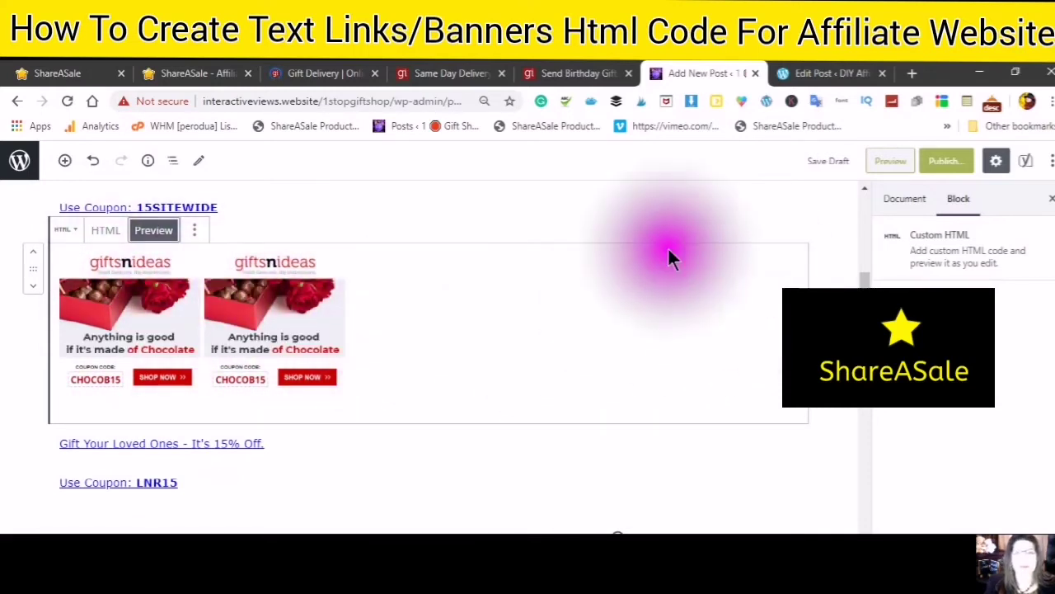
Step: Return to the ShareASale banner list, open the 200X200-treat-with-basket-delight-gni banner and copy its full HTML code
click(183, 72)
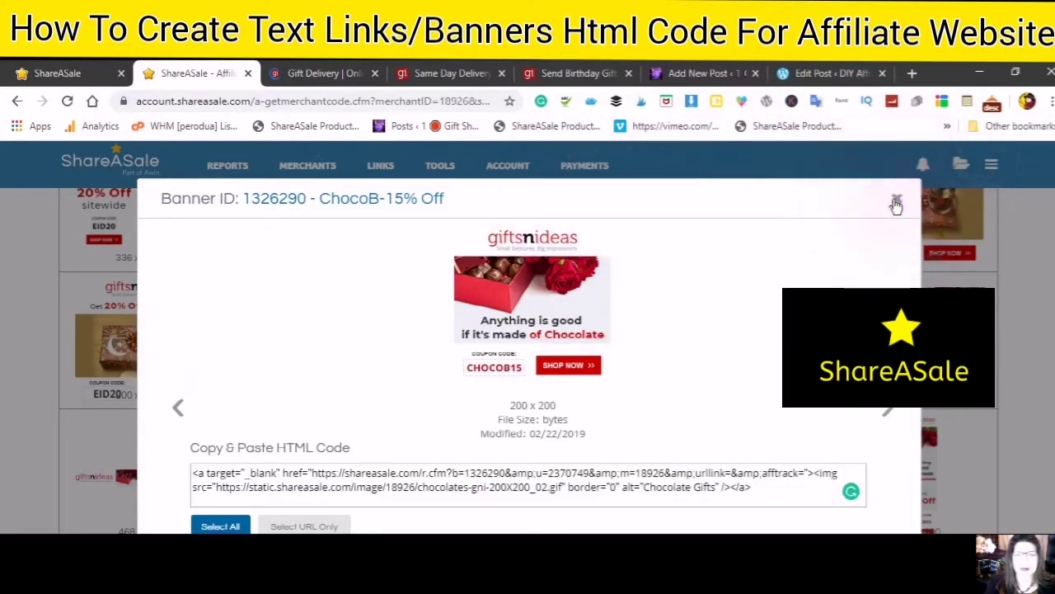
click(895, 205)
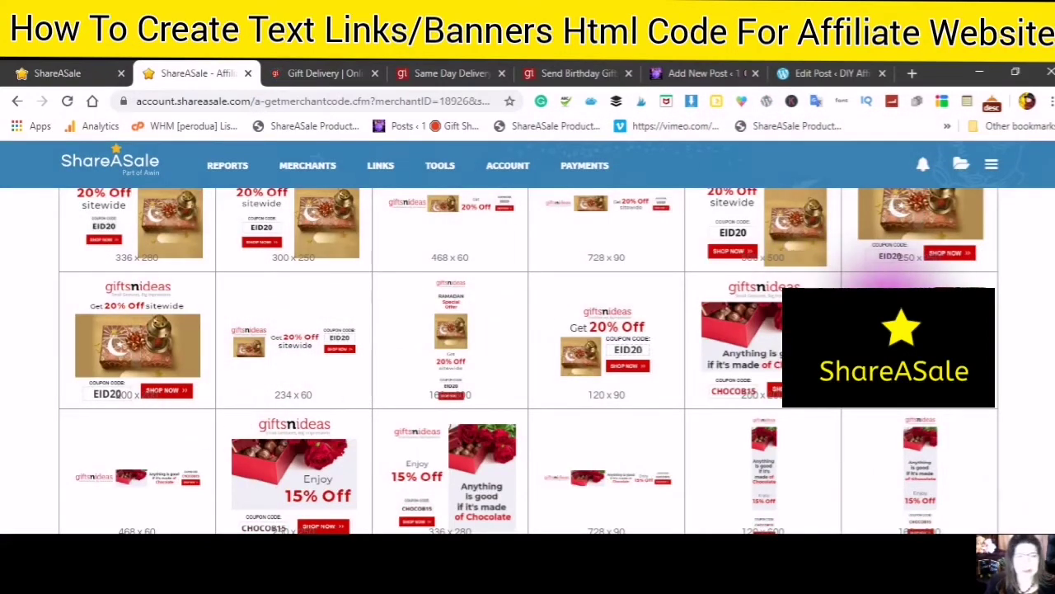
scroll(536, 404, down, 4)
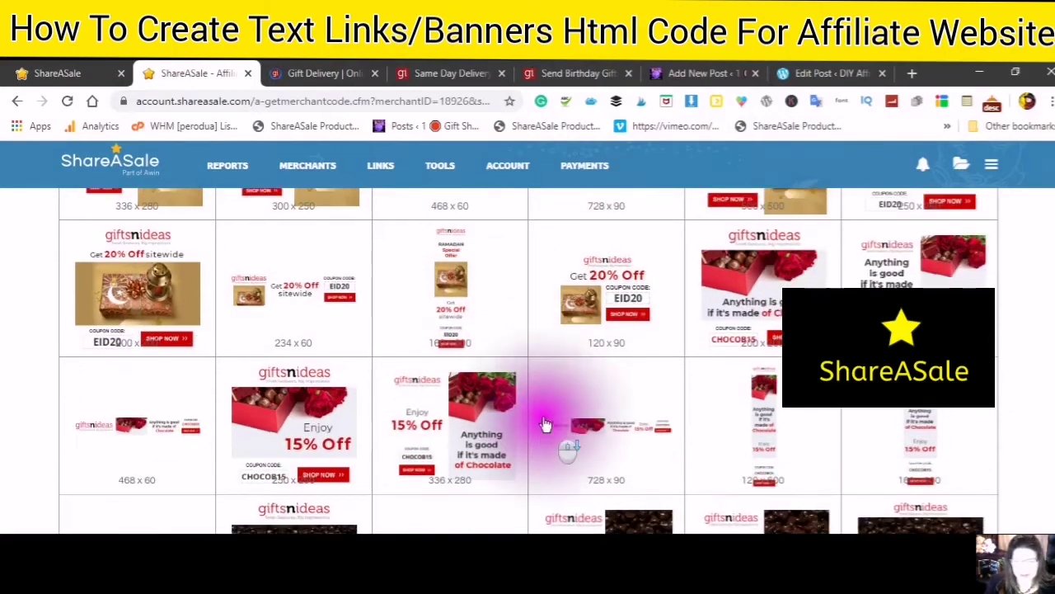
scroll(554, 445, down, 5)
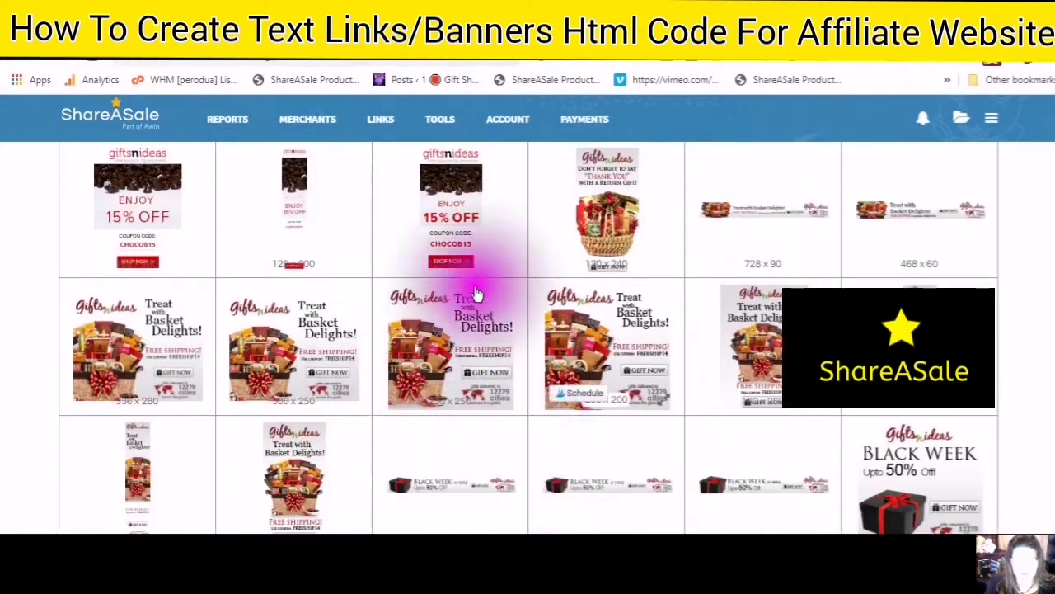
click(617, 349)
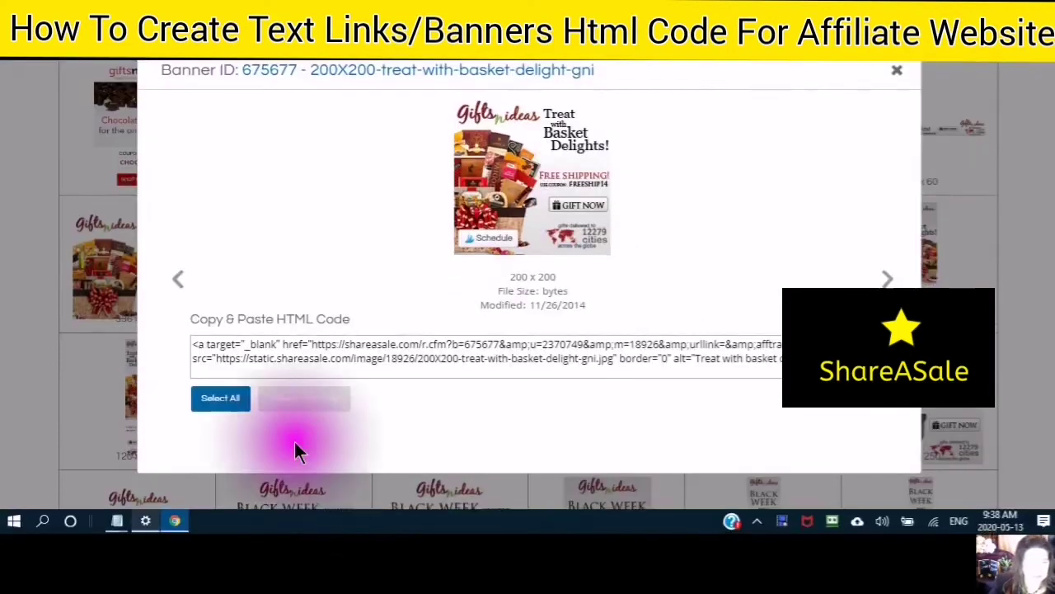
click(222, 402)
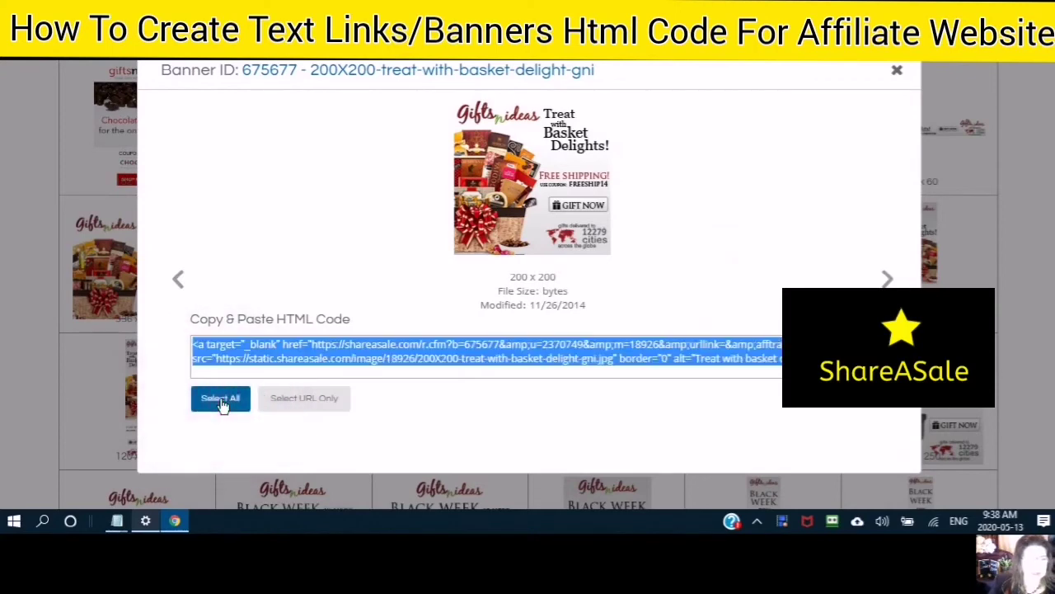
right_click(260, 352)
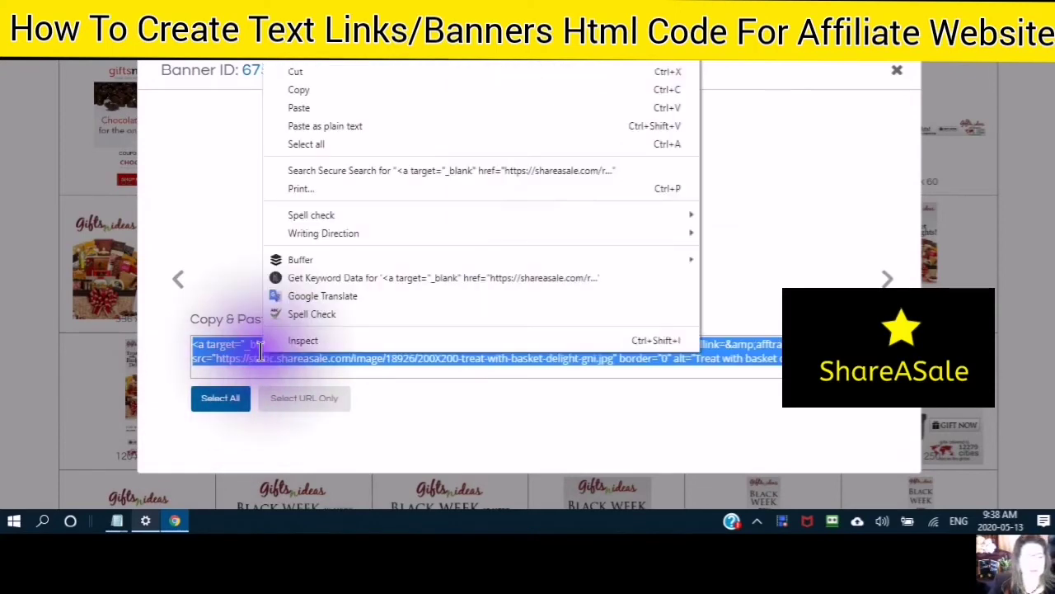
click(292, 89)
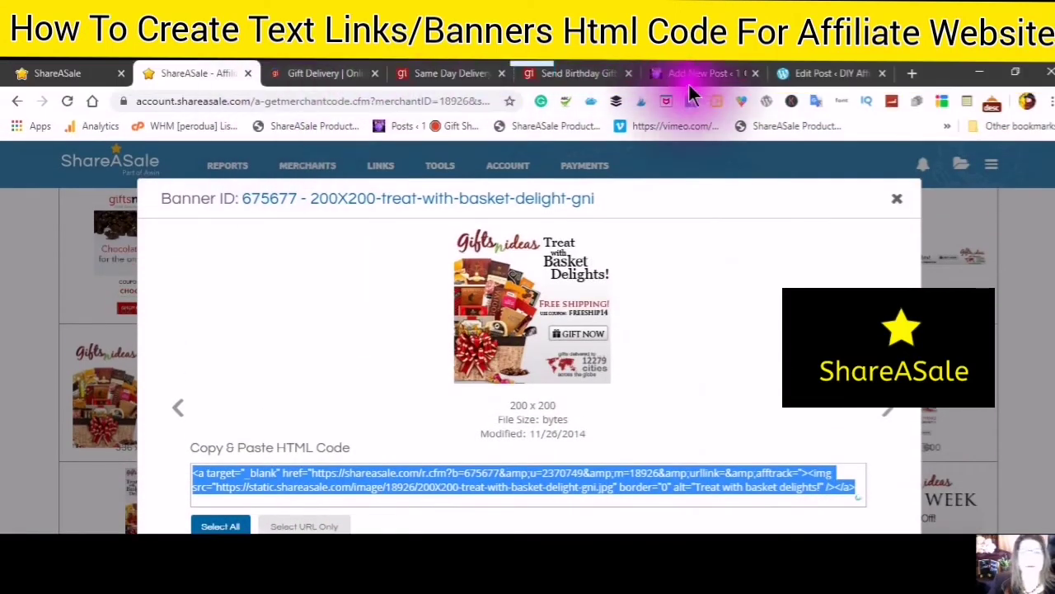
Step: Paste the basket-delight banner code between the two chocolate banner codes in the post's HTML block, save the draft and preview the block
click(690, 72)
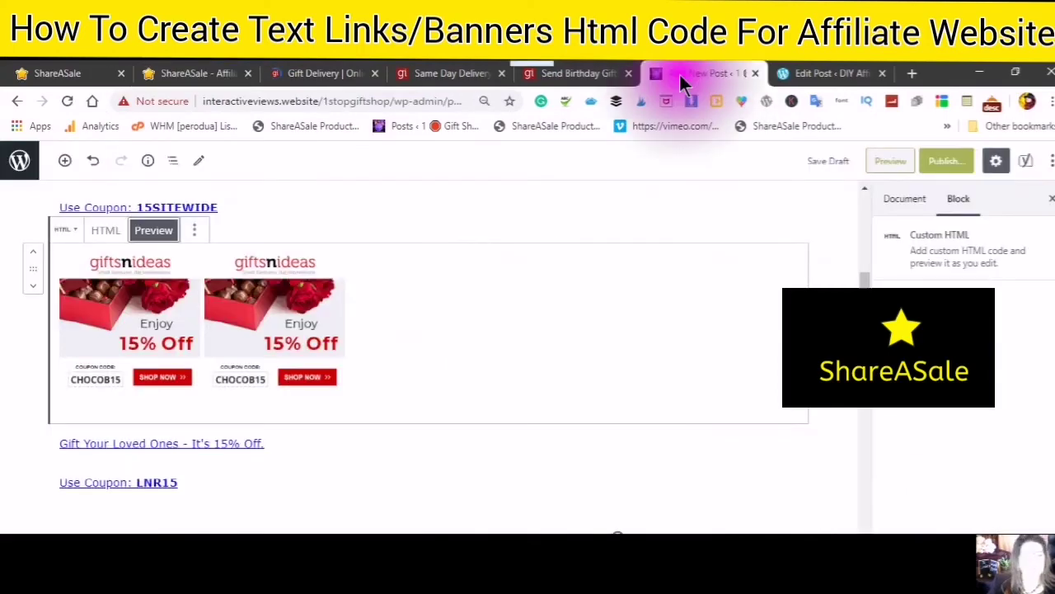
click(97, 234)
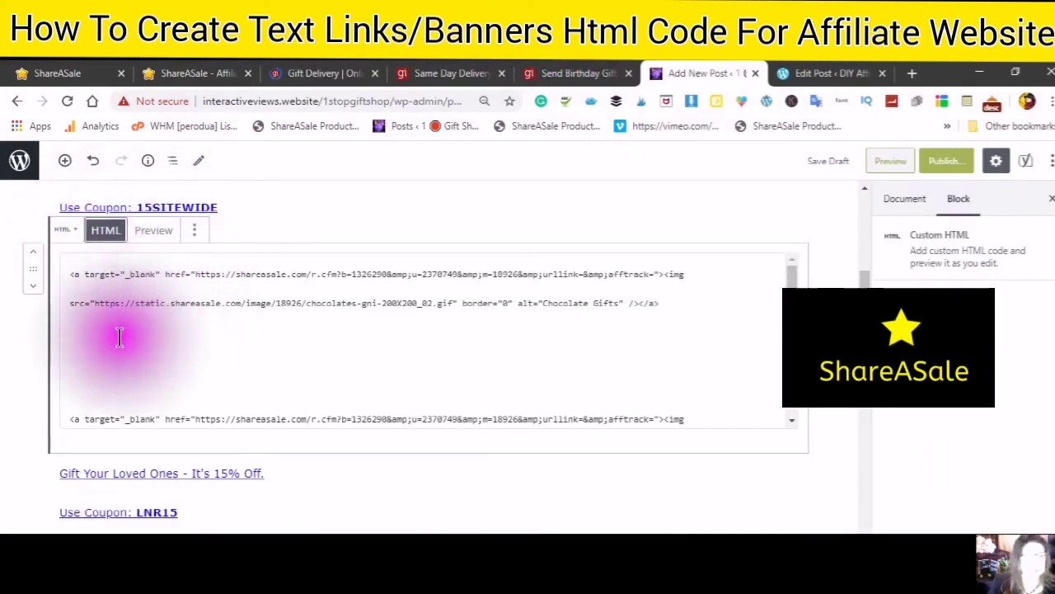
scroll(149, 320, down, 1)
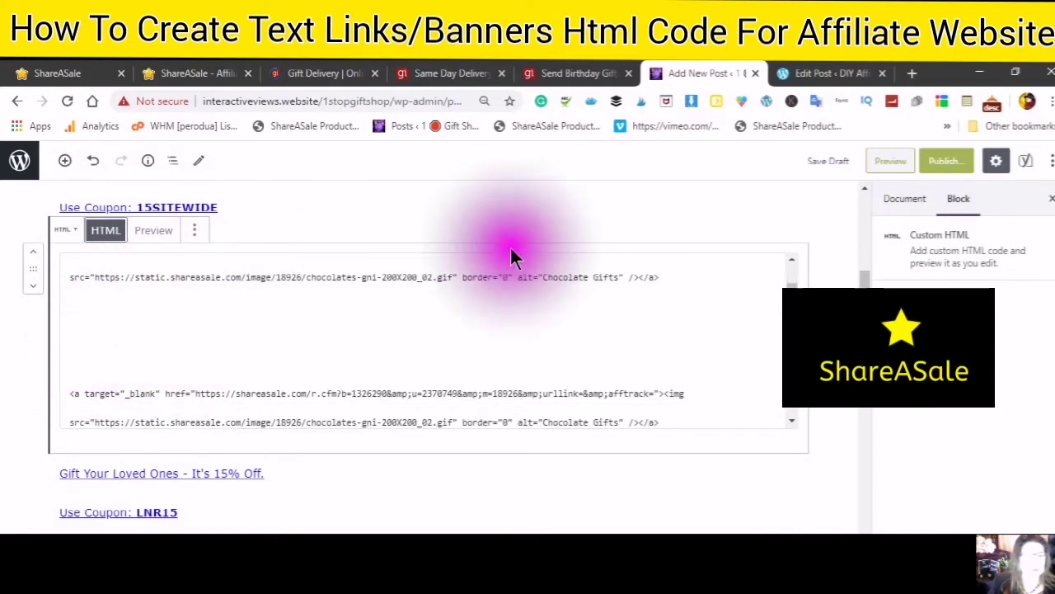
click(668, 277)
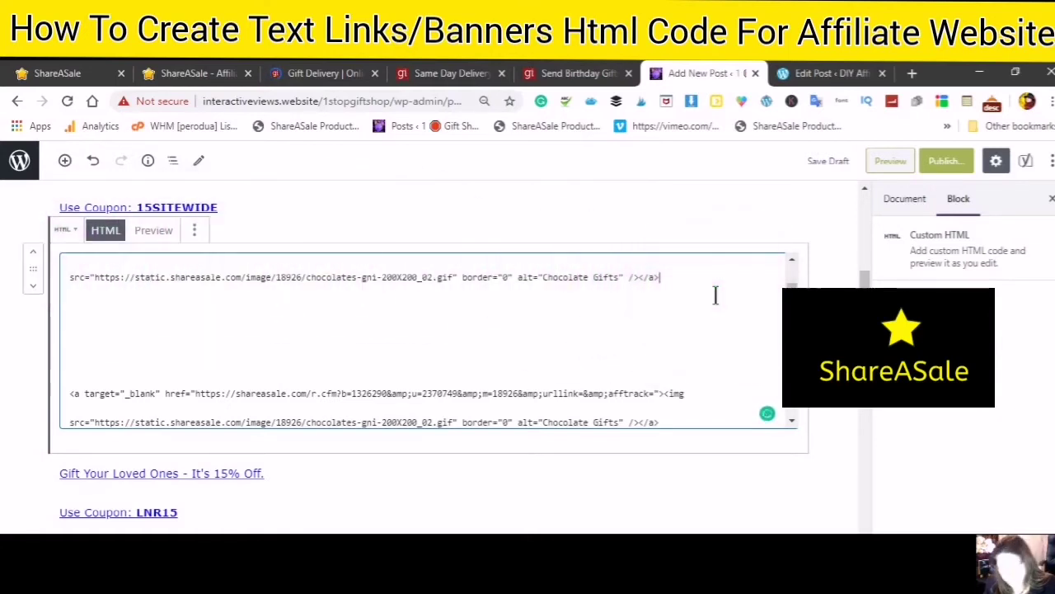
scroll(715, 295, down, 1)
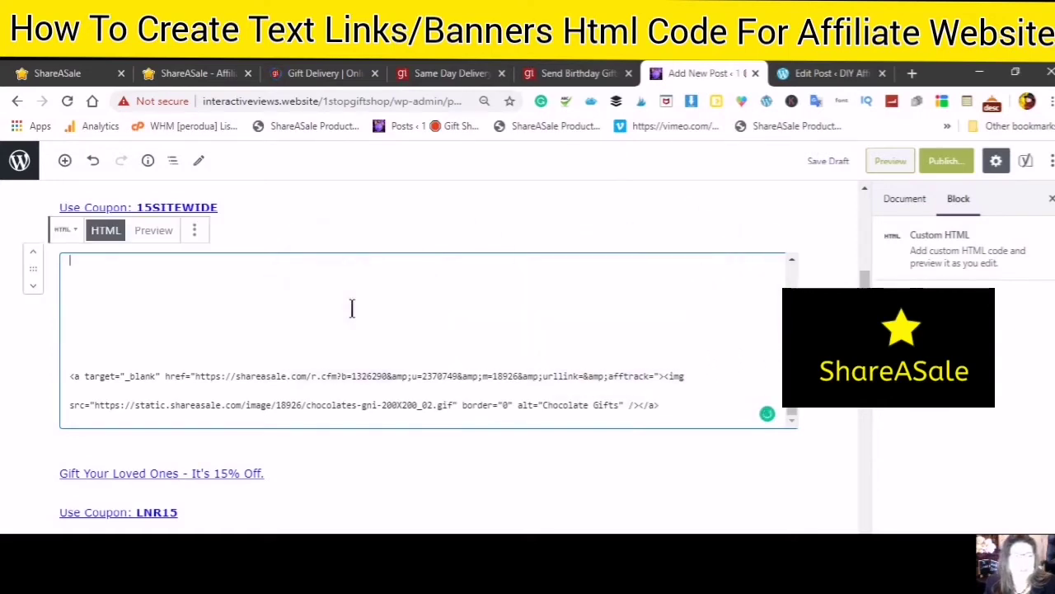
right_click(75, 269)
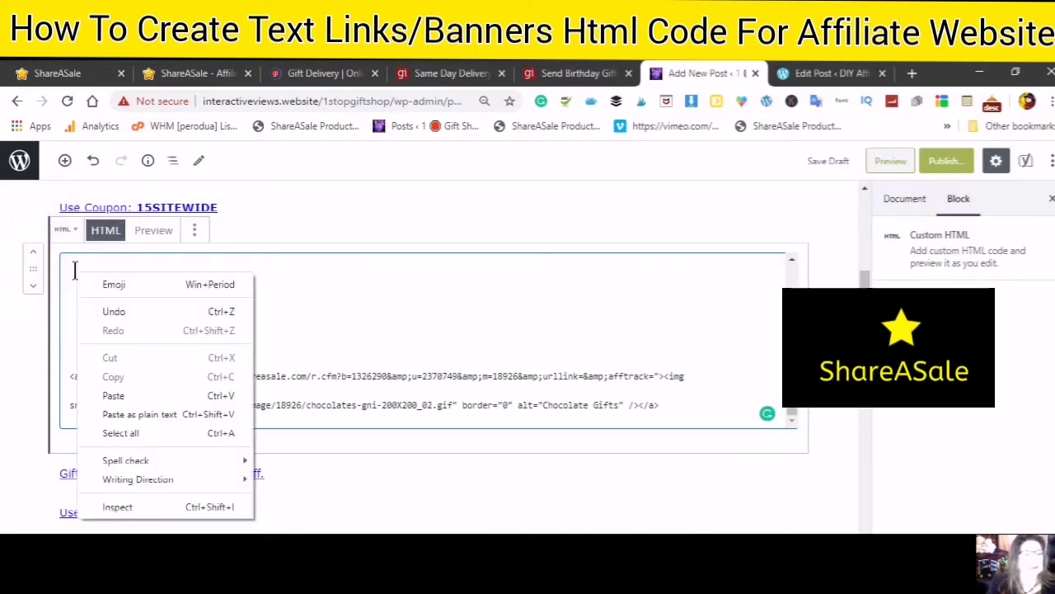
click(112, 396)
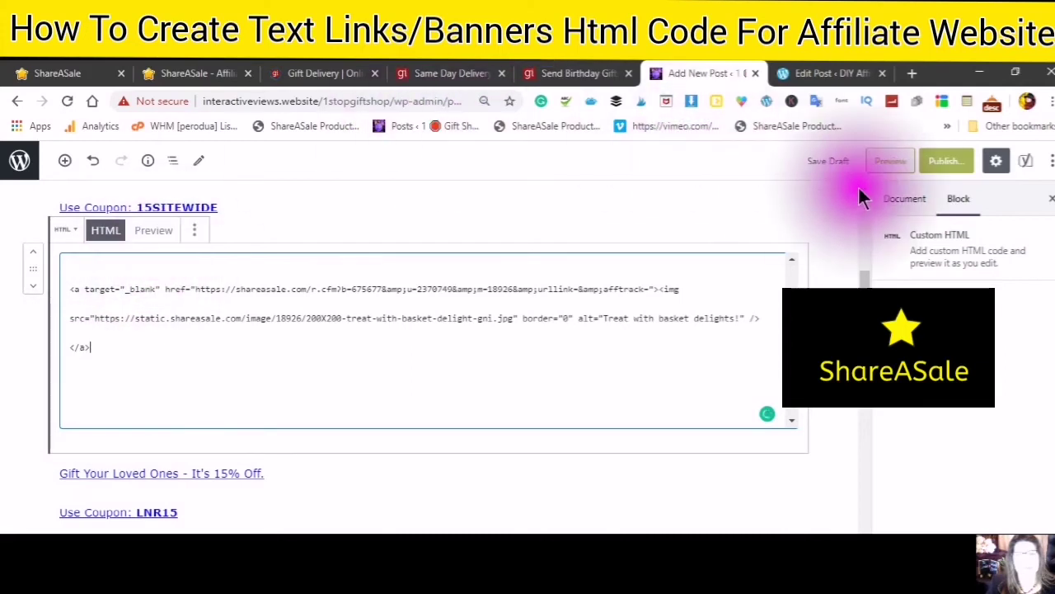
click(827, 165)
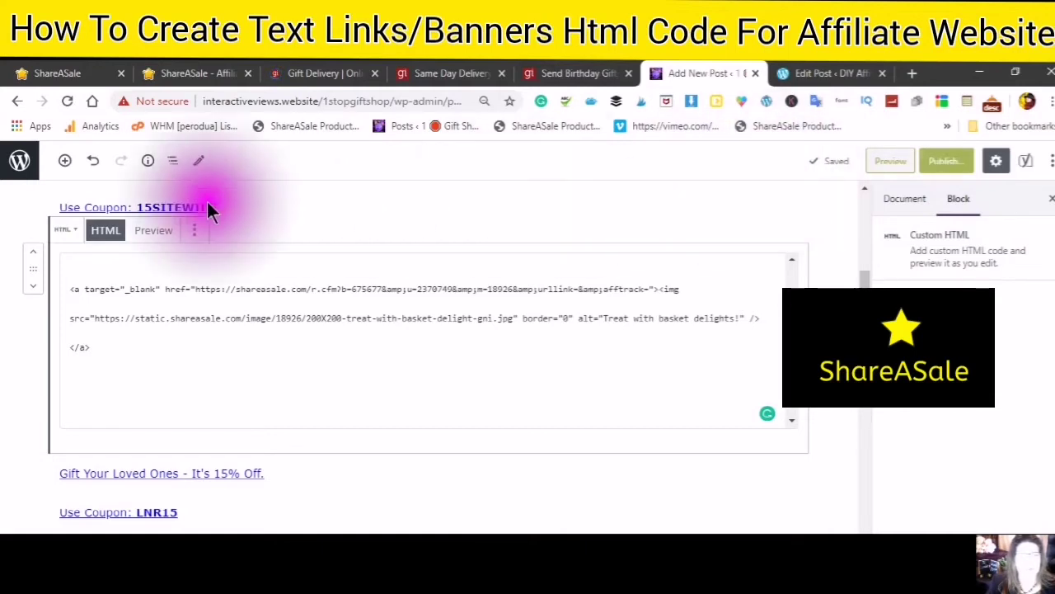
click(150, 231)
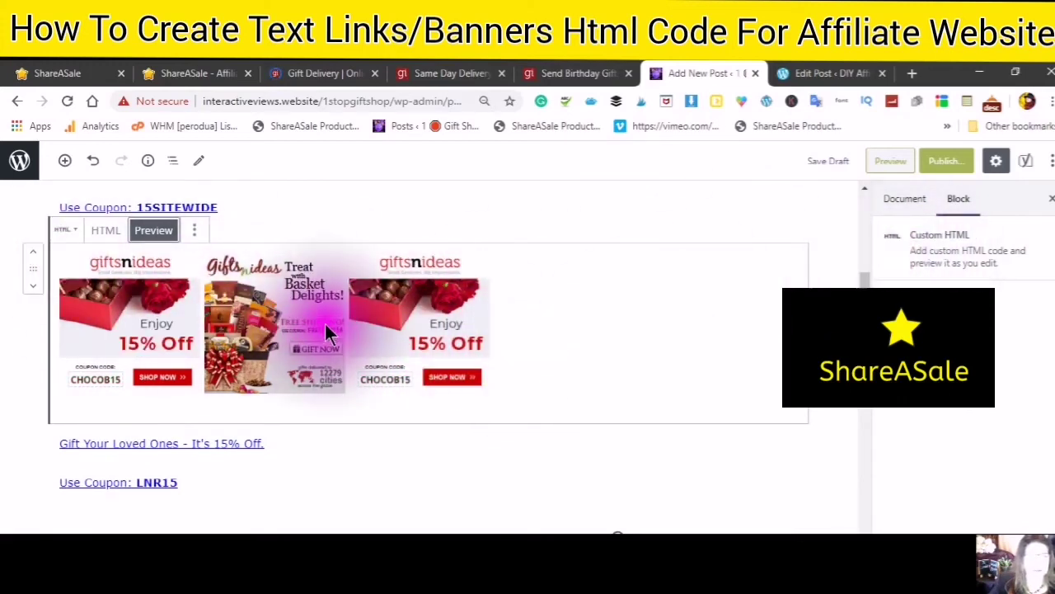
Step: Return the banner block to its HTML code, remove the basket-delight banner code and check the remaining chocolate banner codes
click(105, 236)
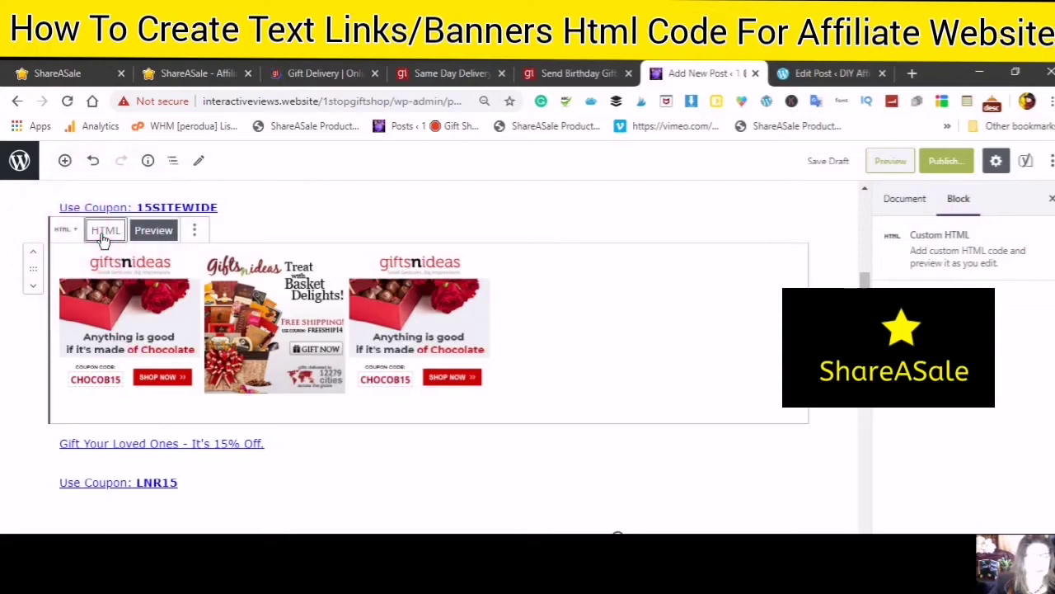
scroll(123, 327, down, 1)
scroll(123, 327, up, 1)
scroll(123, 324, down, 1)
scroll(125, 320, up, 3)
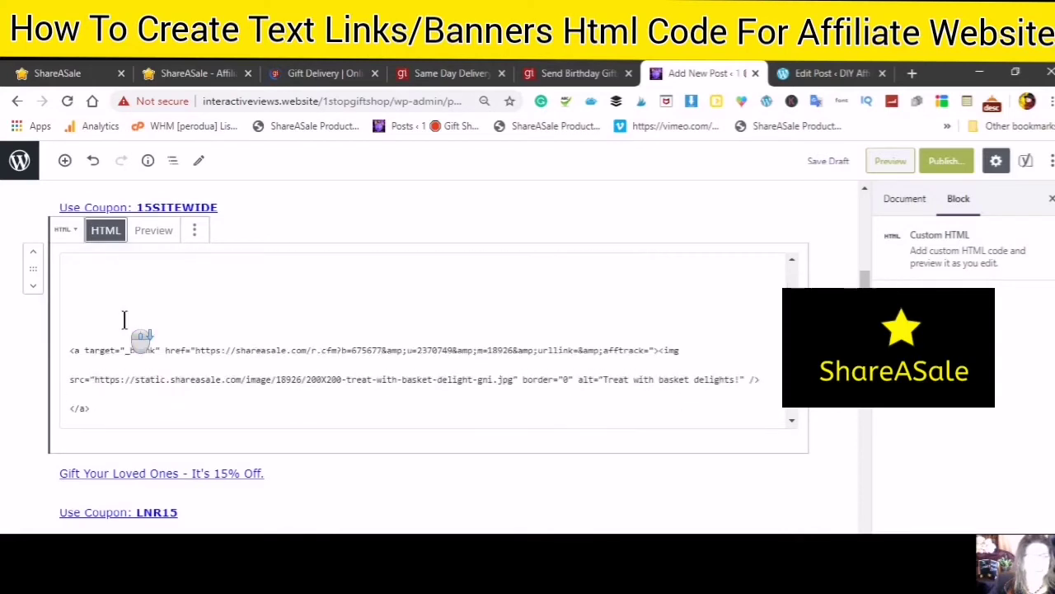
scroll(124, 320, down, 2)
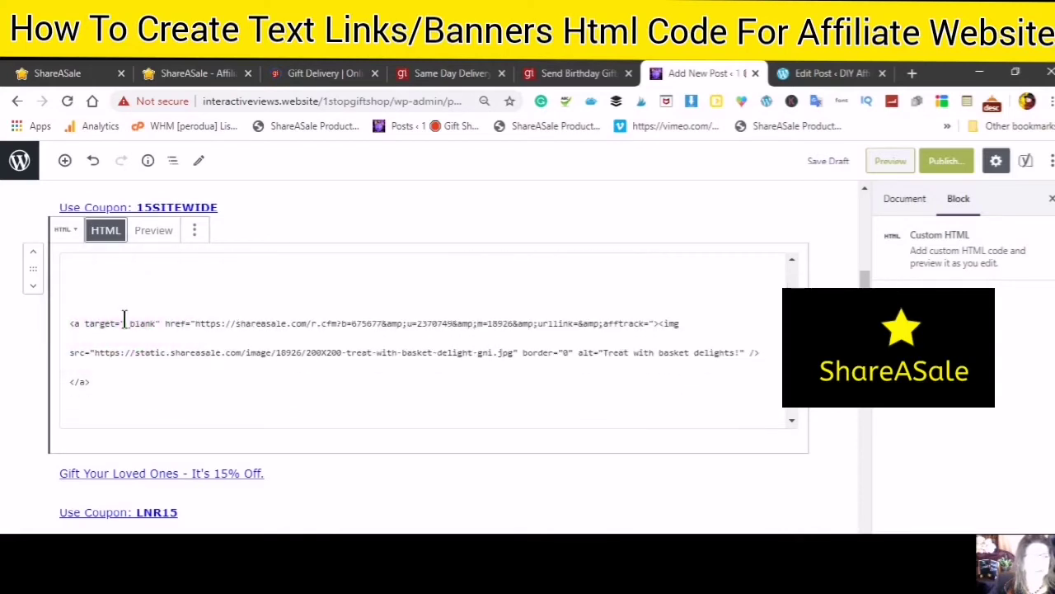
click(70, 326)
drag(206, 313, 765, 369)
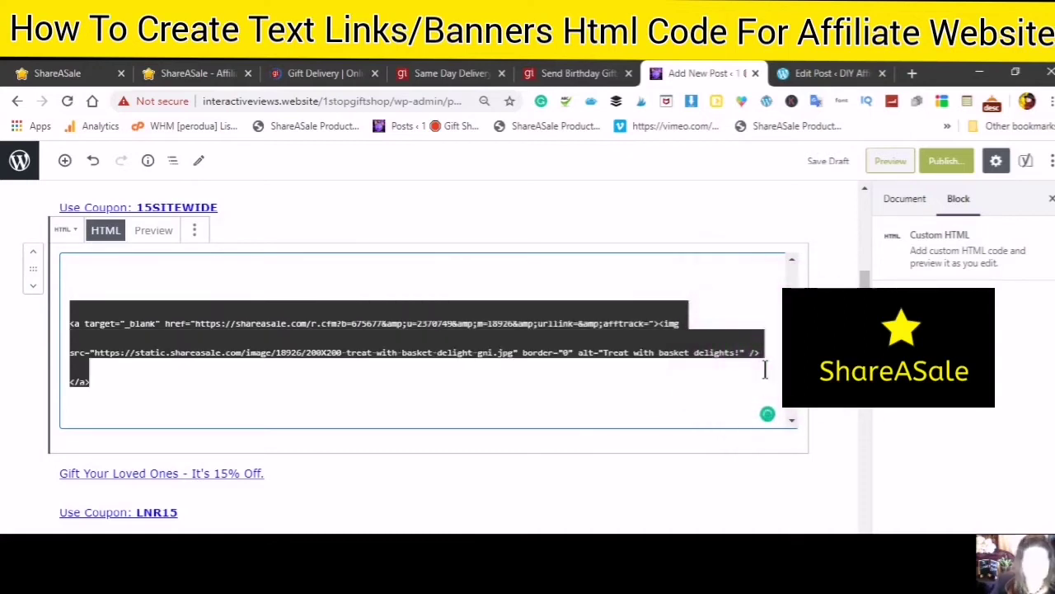
key(ctrl+v)
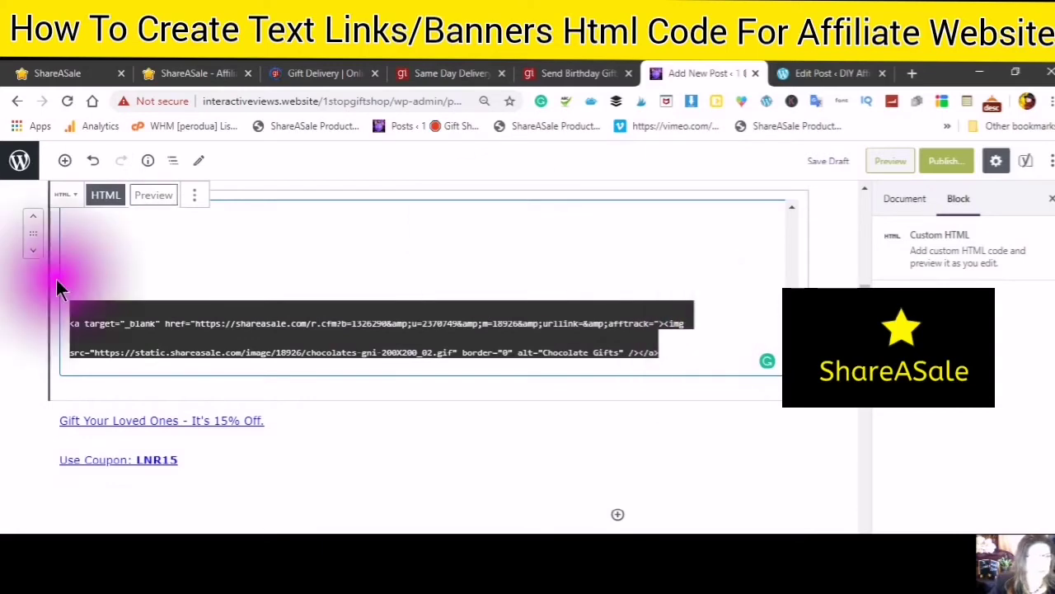
click(129, 254)
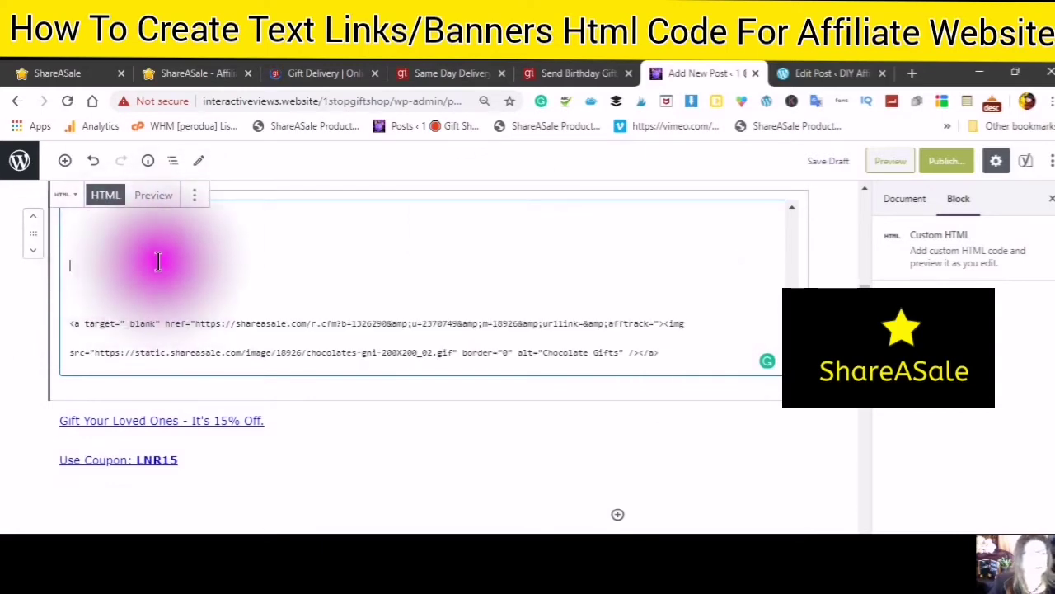
scroll(161, 262, down, 5)
scroll(165, 272, up, 3)
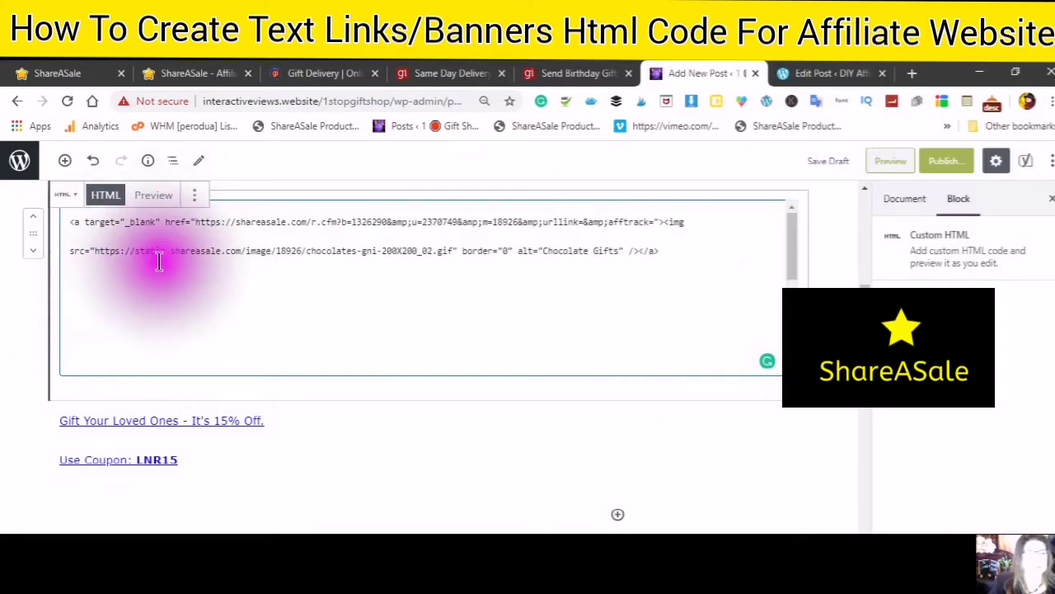
Step: Undo the banner edits repeatedly until the banner block is gone from between the 15SITEWIDE and LNR15 coupon links
click(94, 165)
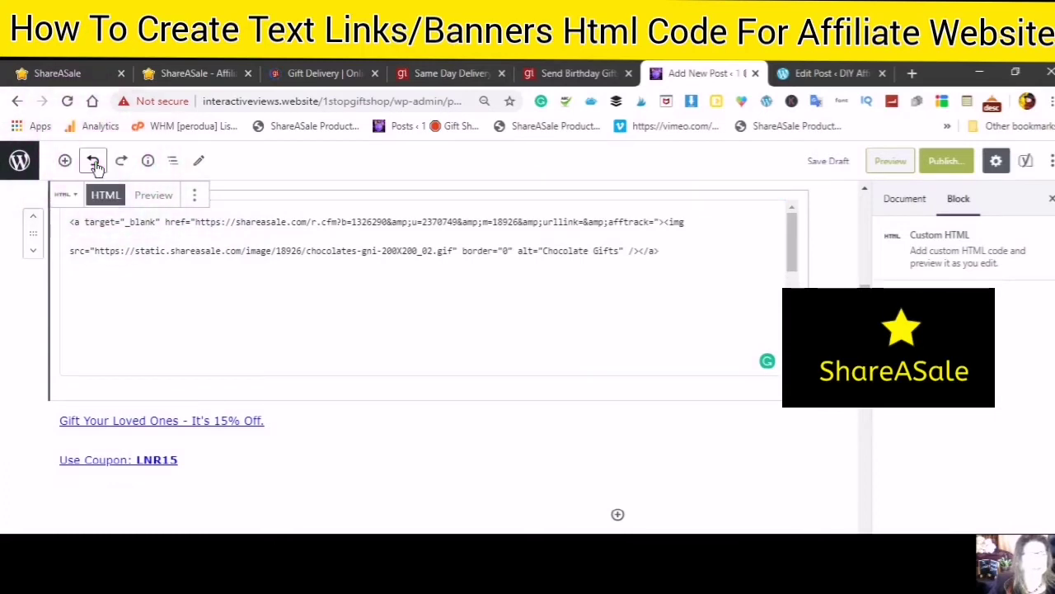
click(94, 164)
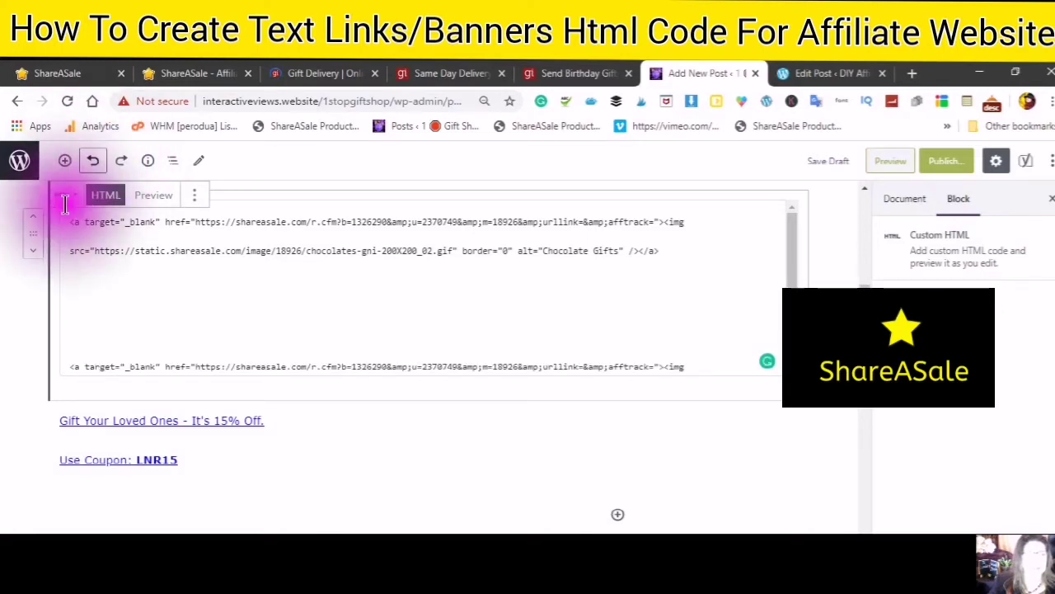
scroll(127, 279, down, 2)
scroll(123, 277, down, 1)
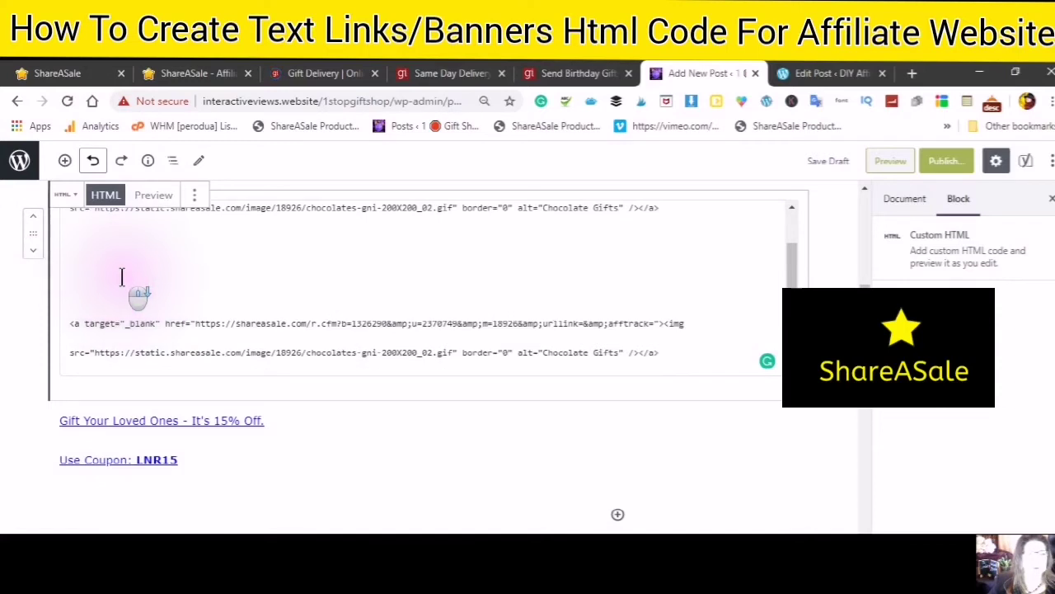
click(122, 277)
click(94, 161)
click(94, 161)
click(93, 163)
click(94, 164)
click(94, 164)
click(94, 165)
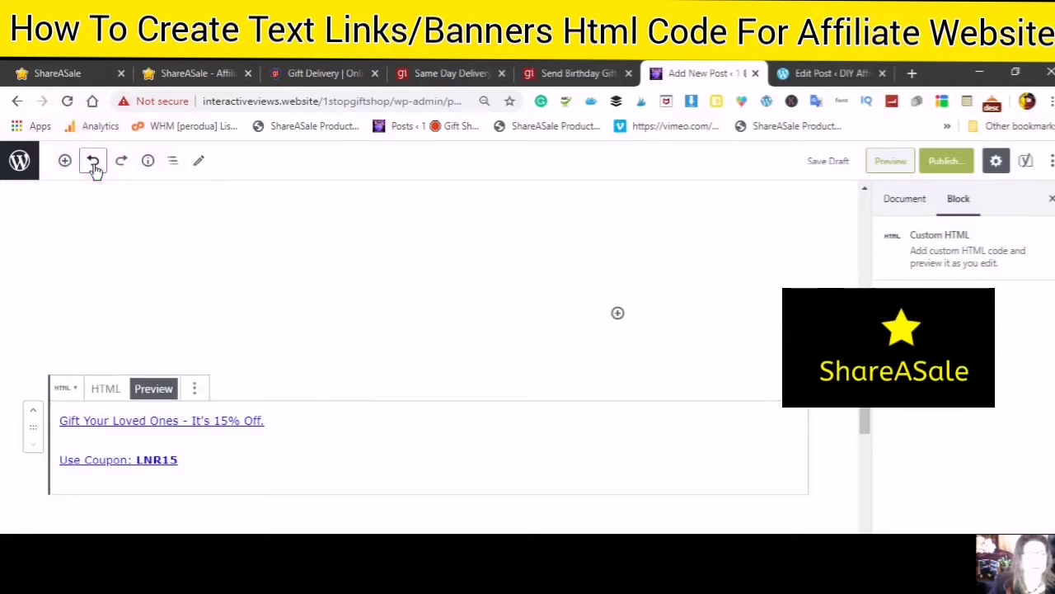
click(94, 165)
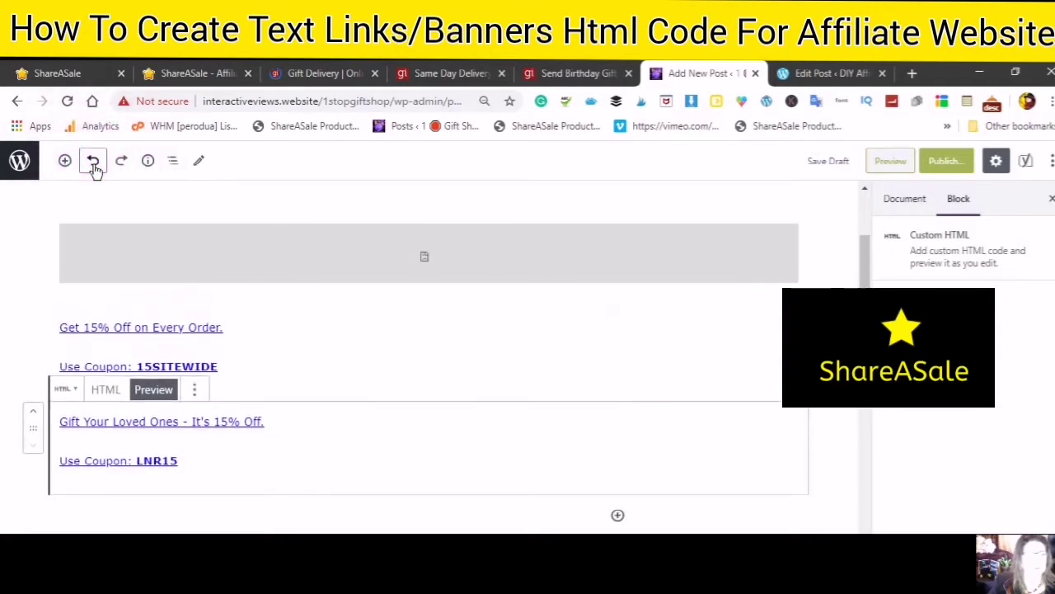
scroll(237, 310, down, 3)
click(236, 316)
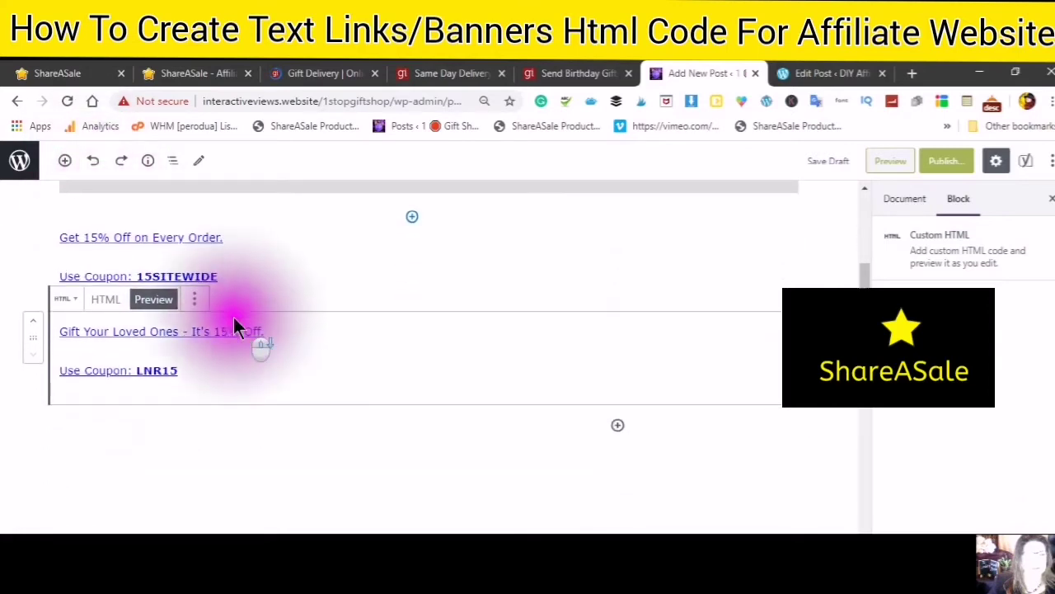
scroll(234, 322, up, 4)
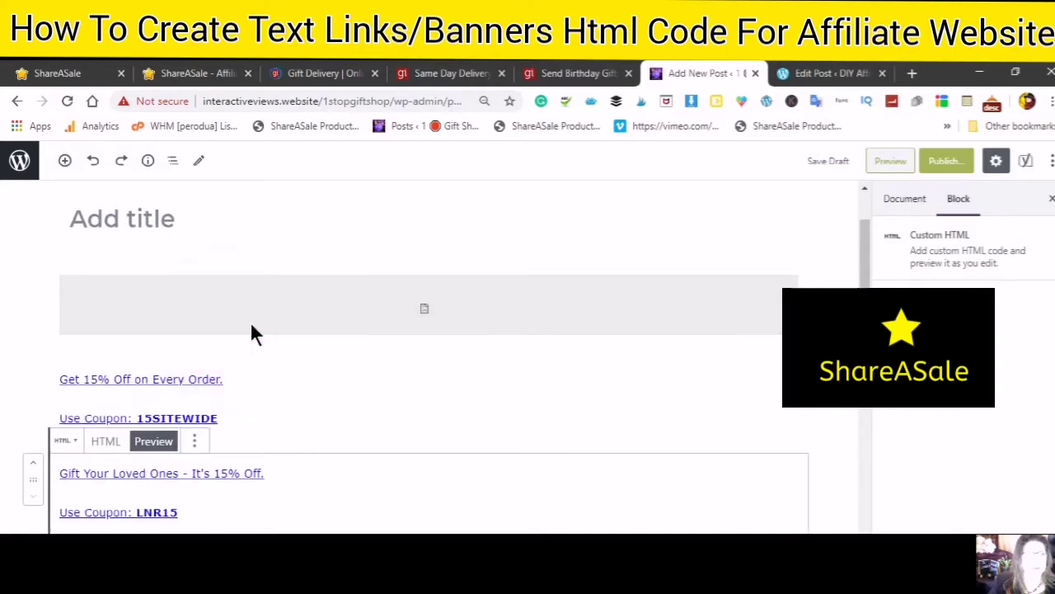
Step: Return to the ShareASale banner window and copy the full HTML code of the 200X200-treat-with-basket-delight-gni banner
click(196, 74)
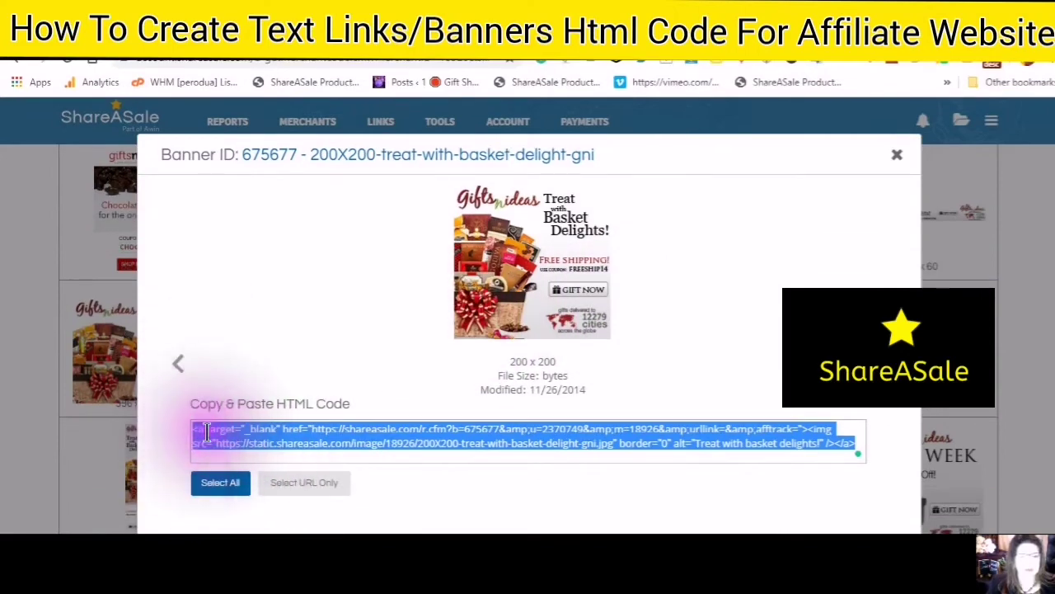
right_click(207, 430)
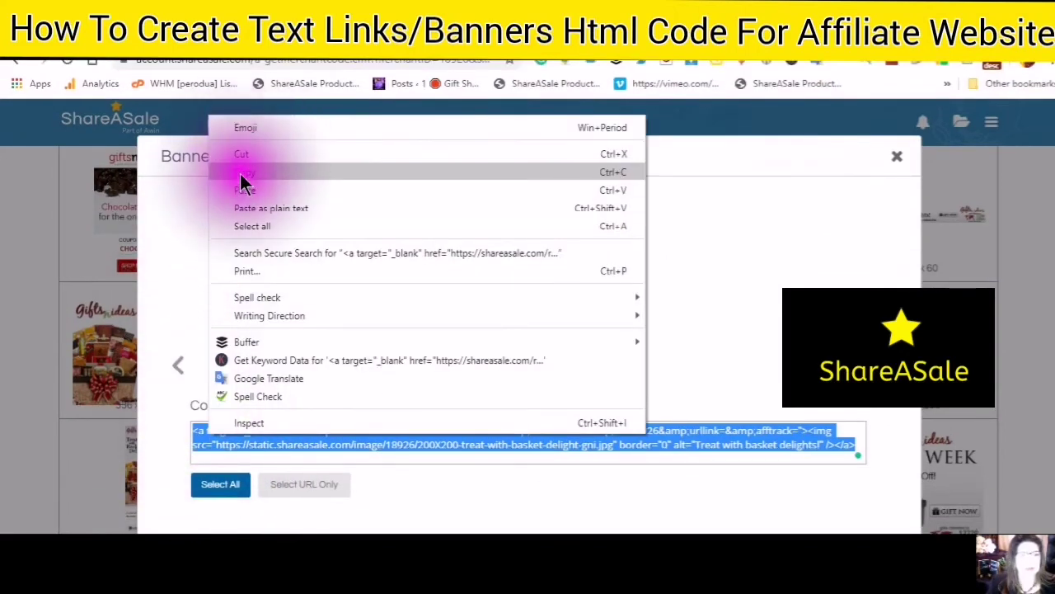
click(244, 183)
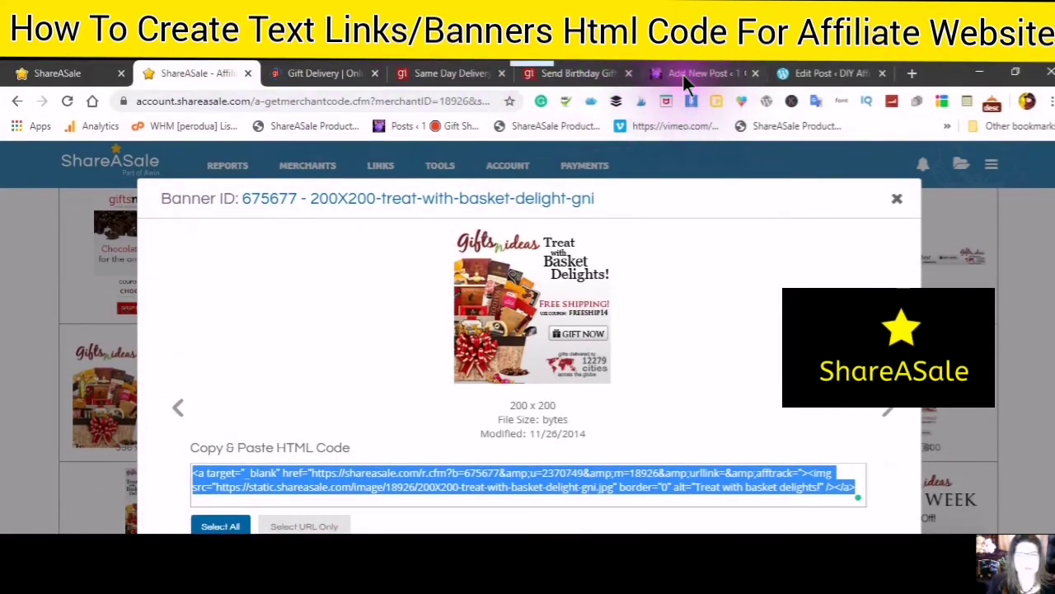
Step: Add a Custom HTML block below the LNR15 coupon link in the new post and paste the basket-delight banner code into it
click(683, 74)
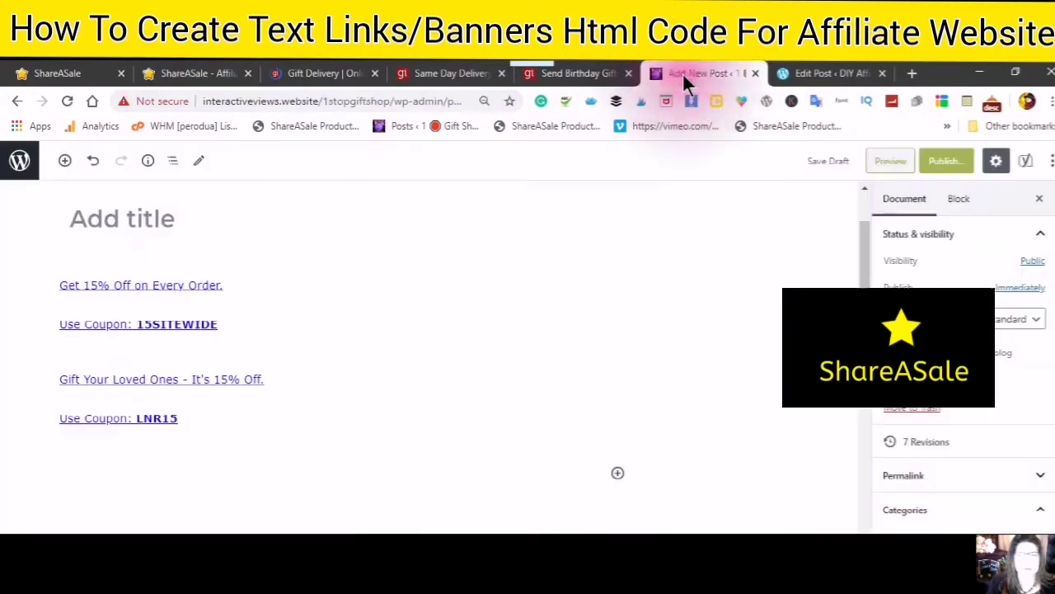
click(66, 162)
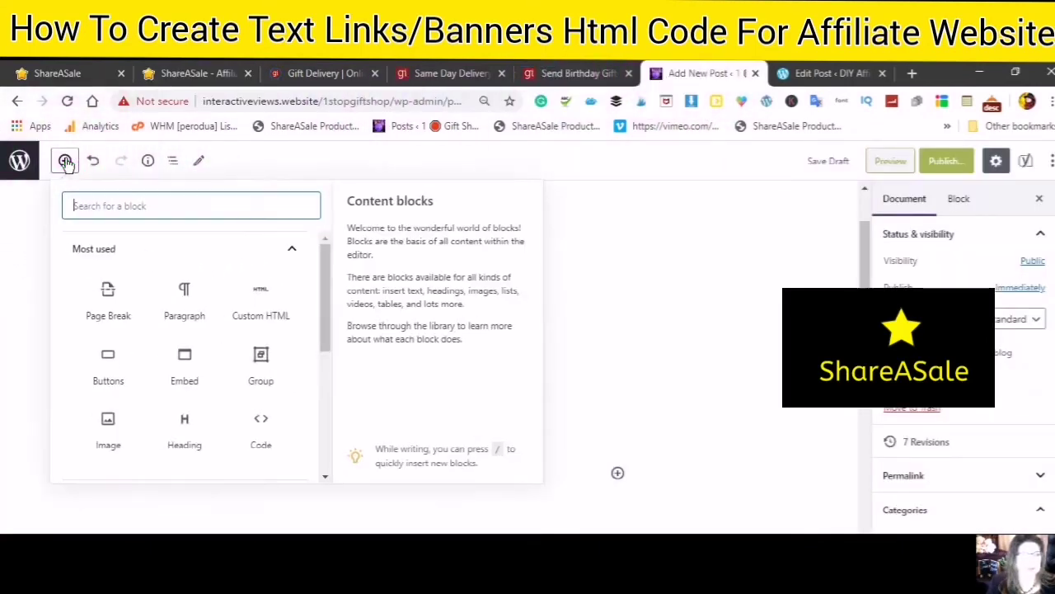
click(259, 311)
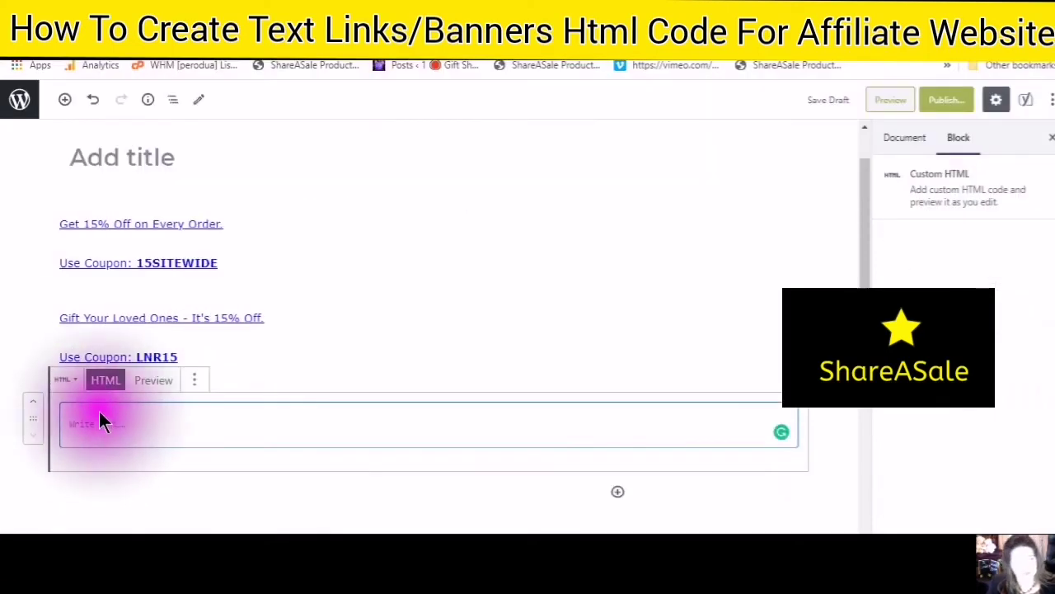
right_click(73, 423)
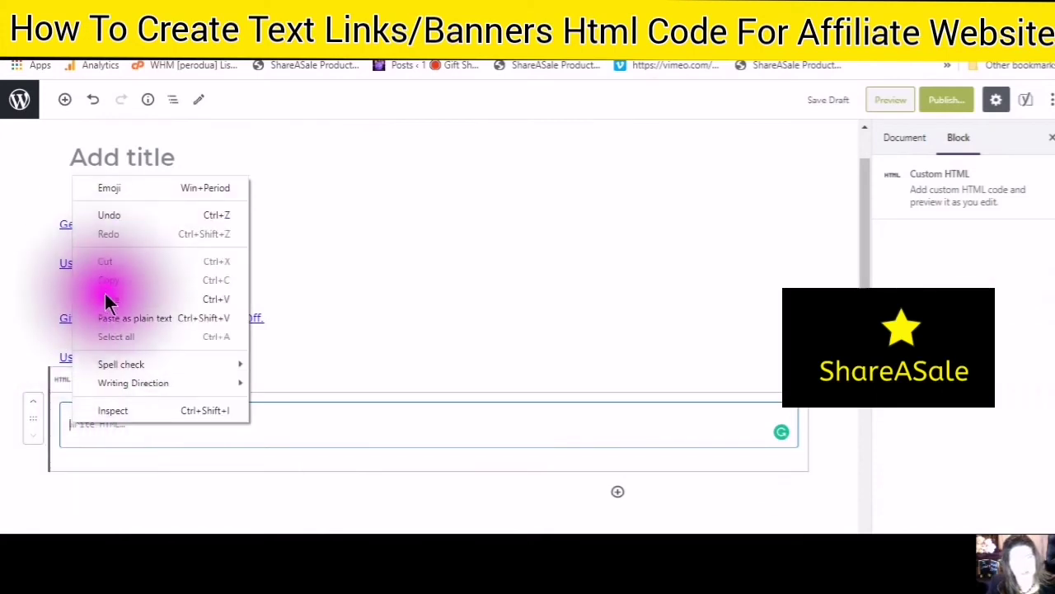
click(107, 300)
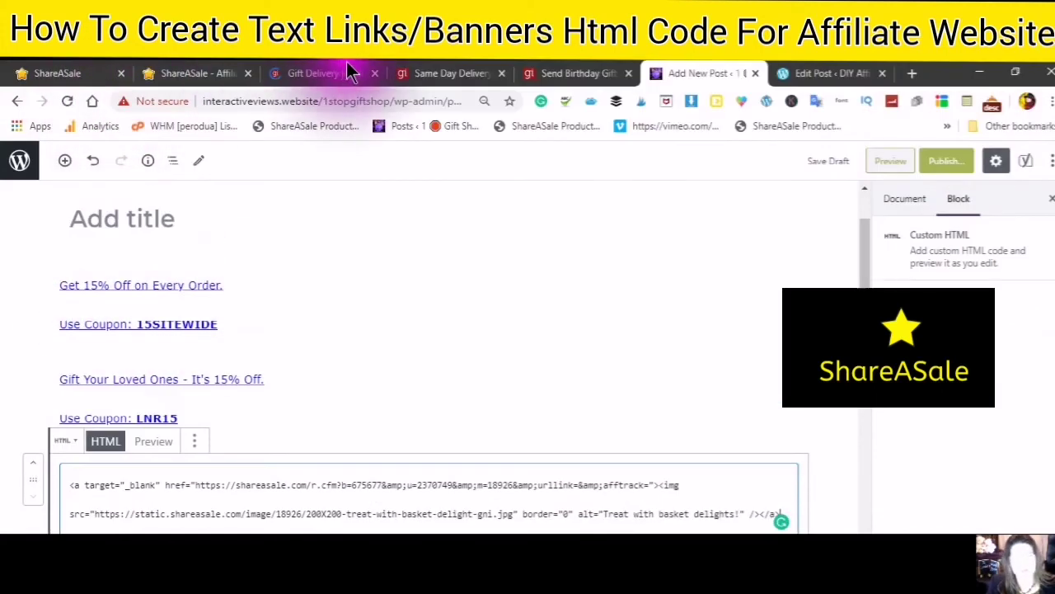
Step: Return to the ShareASale banner list, open the 200 x 200 ChocoB-15% Off banner and copy its full HTML code
click(198, 75)
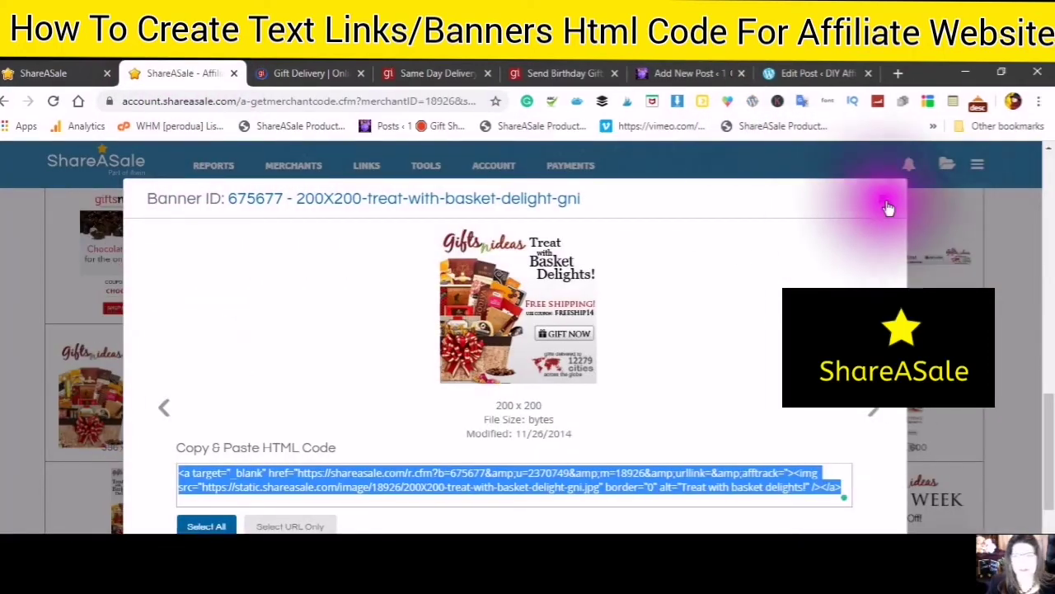
click(883, 203)
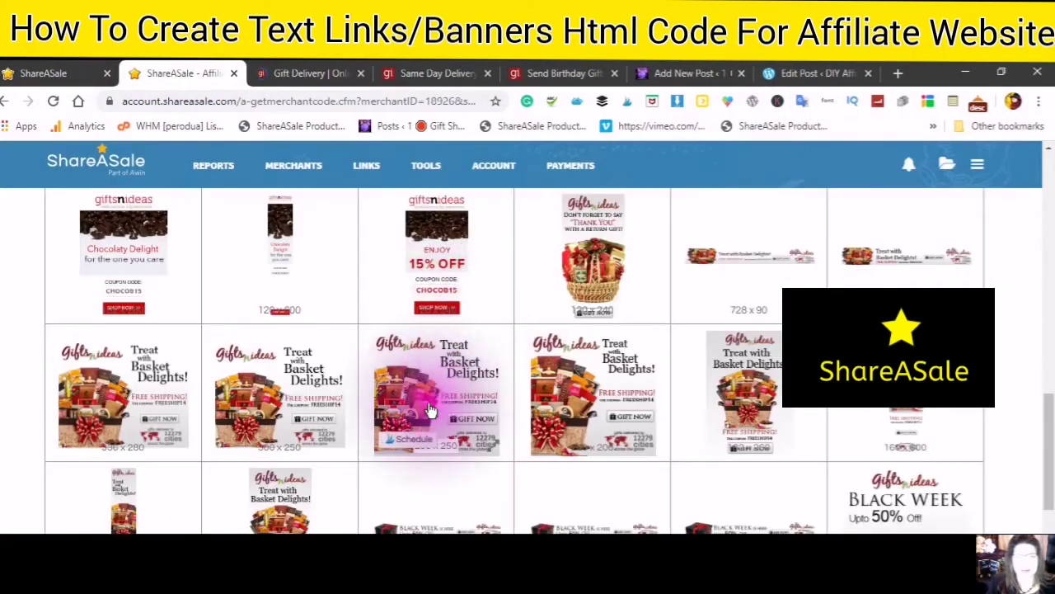
scroll(456, 433, up, 10)
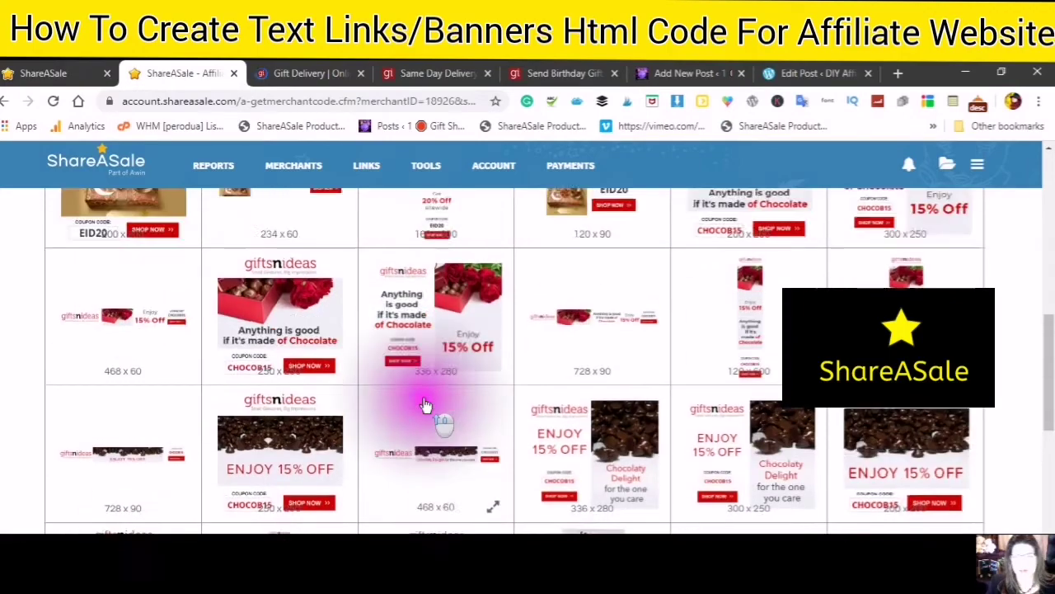
scroll(423, 404, up, 1)
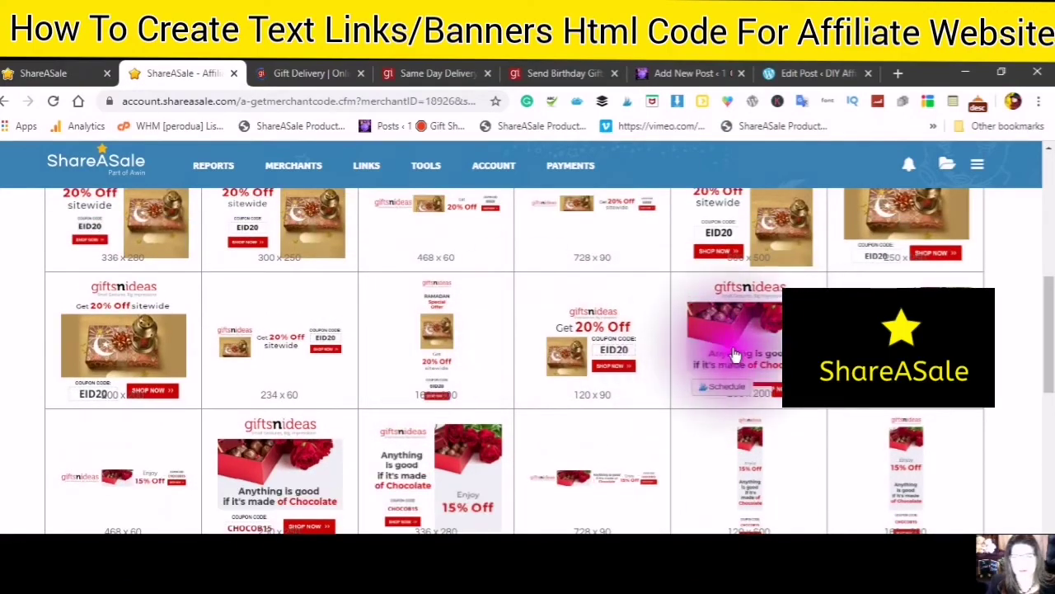
click(737, 352)
scroll(733, 346, down, 1)
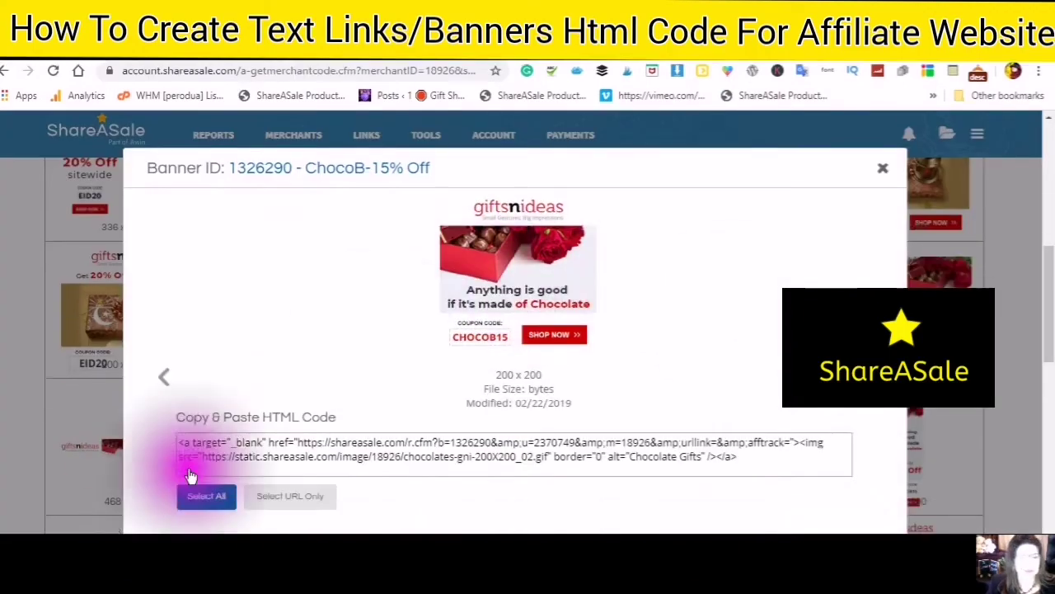
click(209, 420)
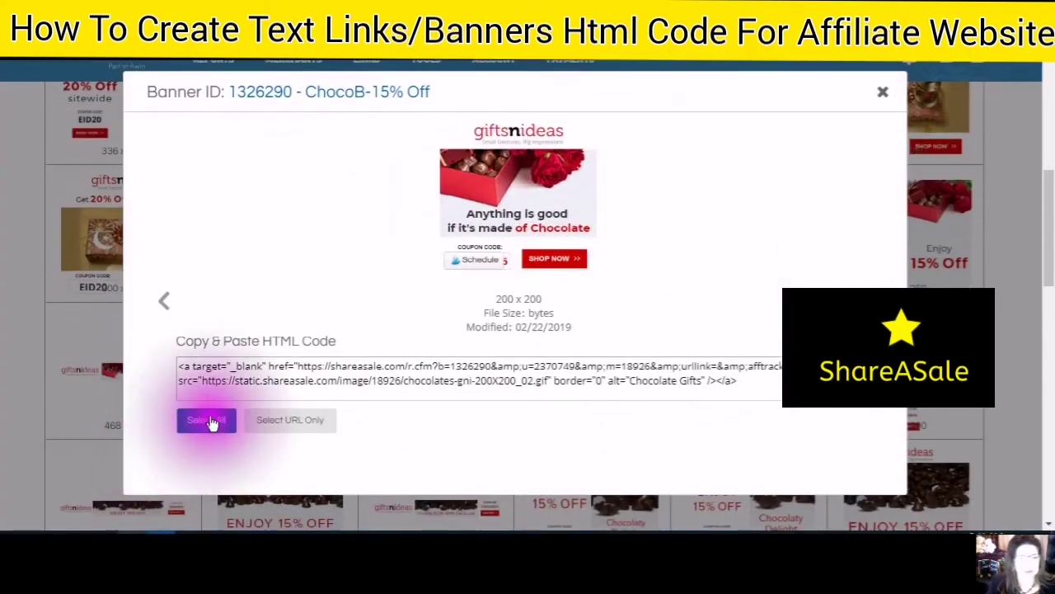
right_click(277, 365)
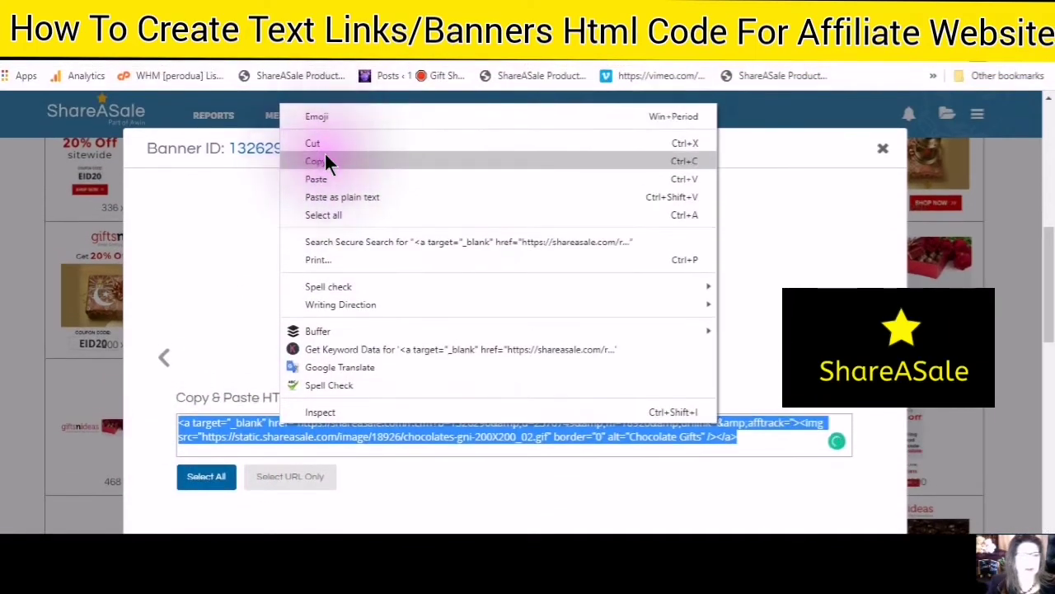
click(325, 159)
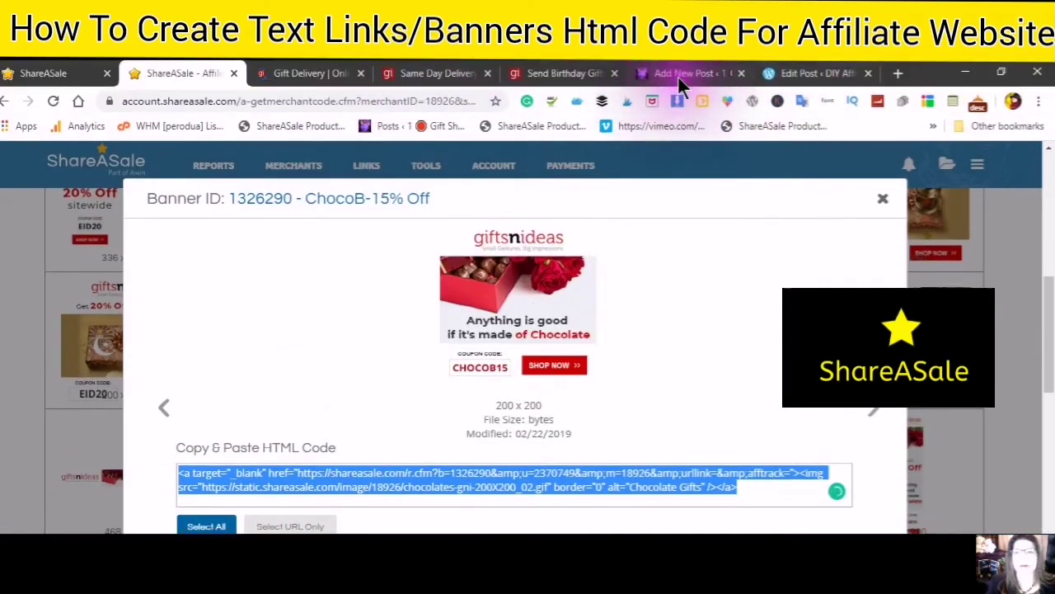
Step: Insert seven line breaks after the basket-delight banner code in the new post's HTML block
click(676, 74)
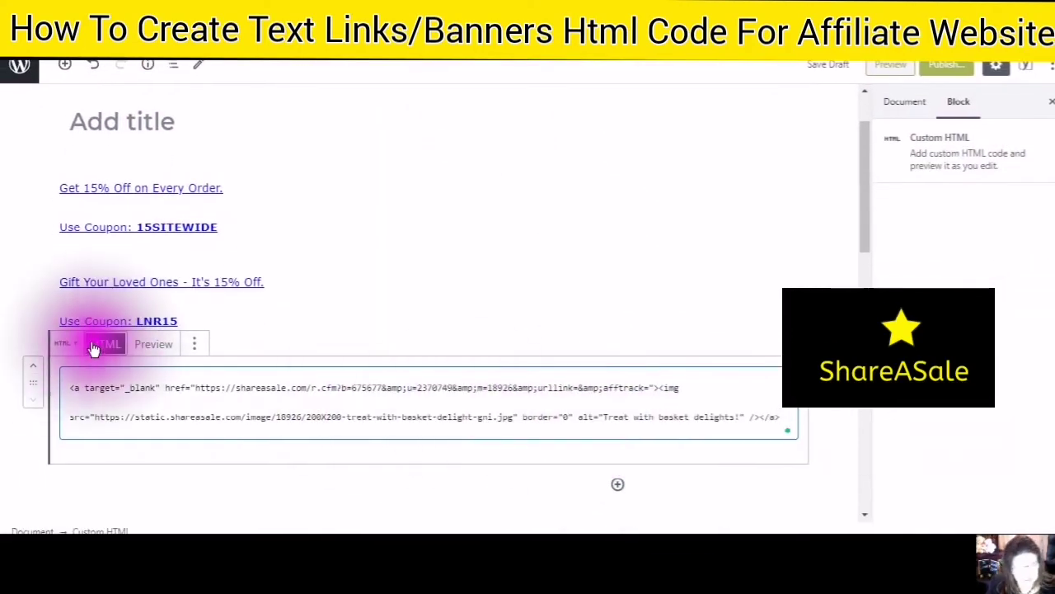
scroll(577, 322, down, 1)
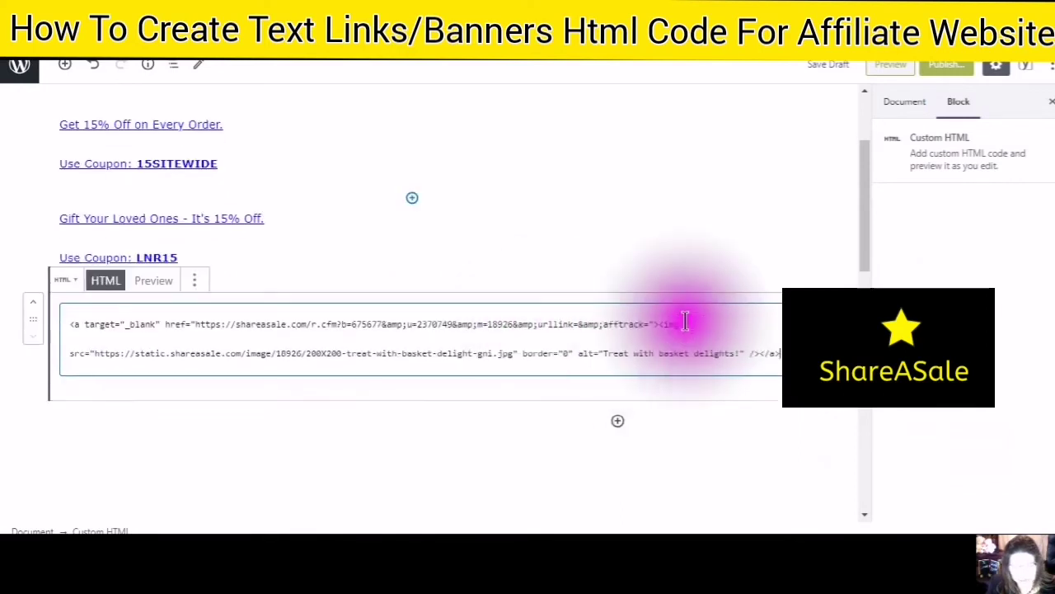
scroll(661, 342, down, 1)
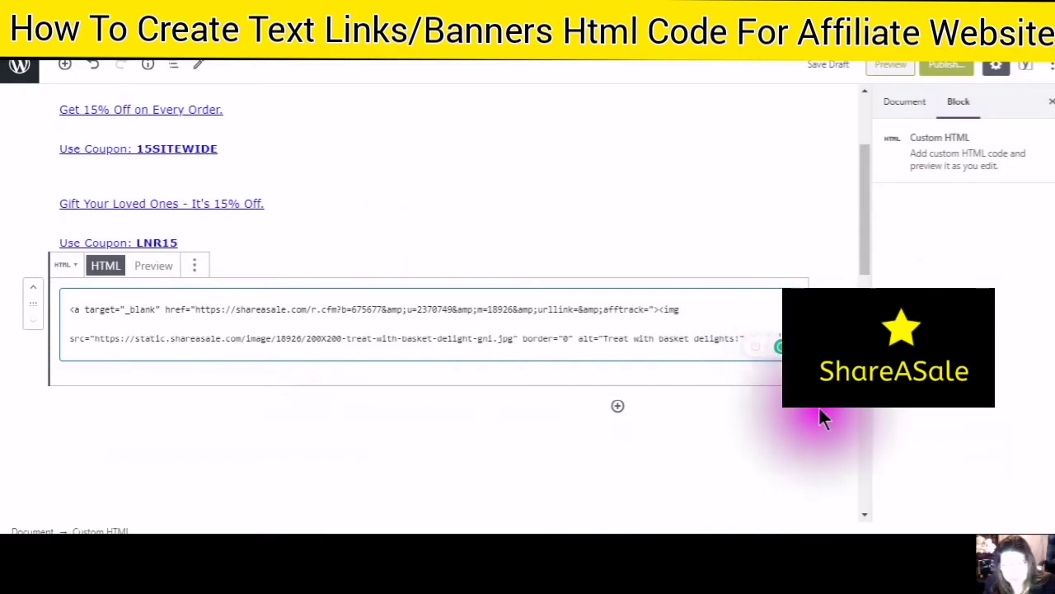
key(Return)
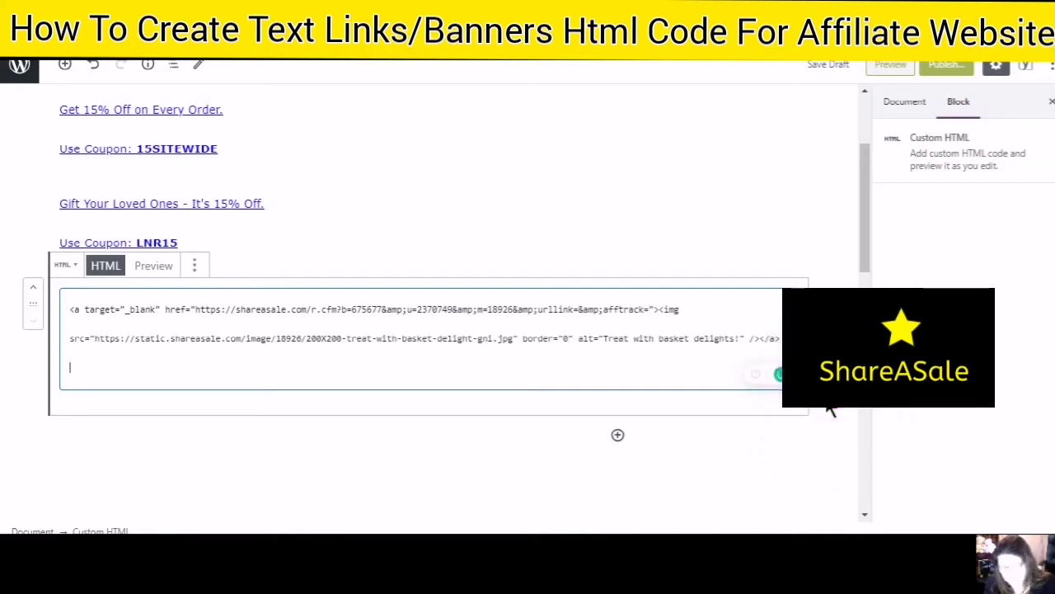
key(Return)
key(Return)
key(Return)
key(Return)
key(Return)
key(Return)
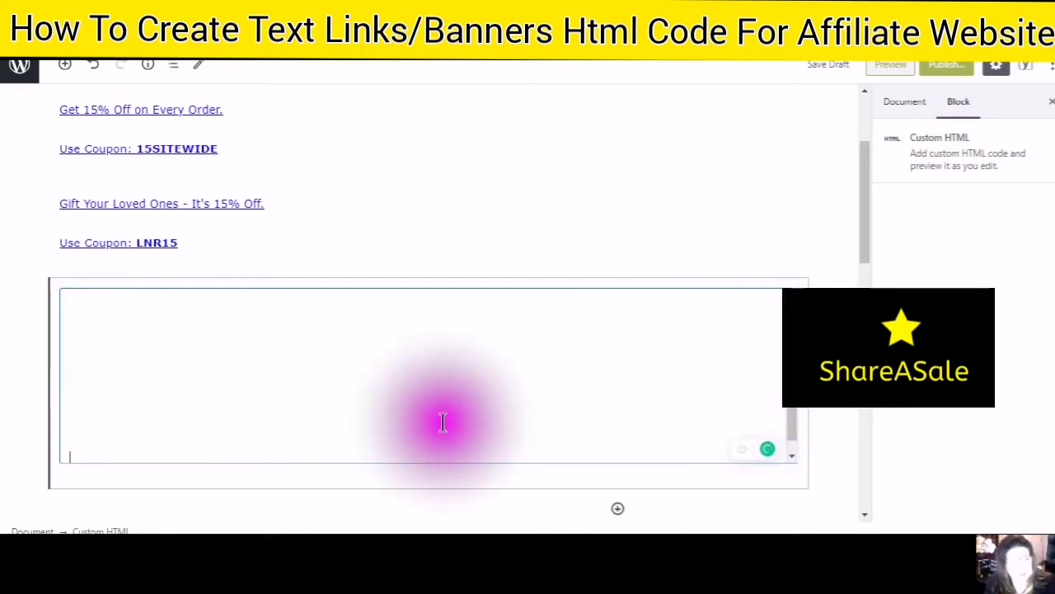
Step: Paste the ChocoB-15% Off banner code beneath the blank lines, save the draft and preview the block
click(75, 393)
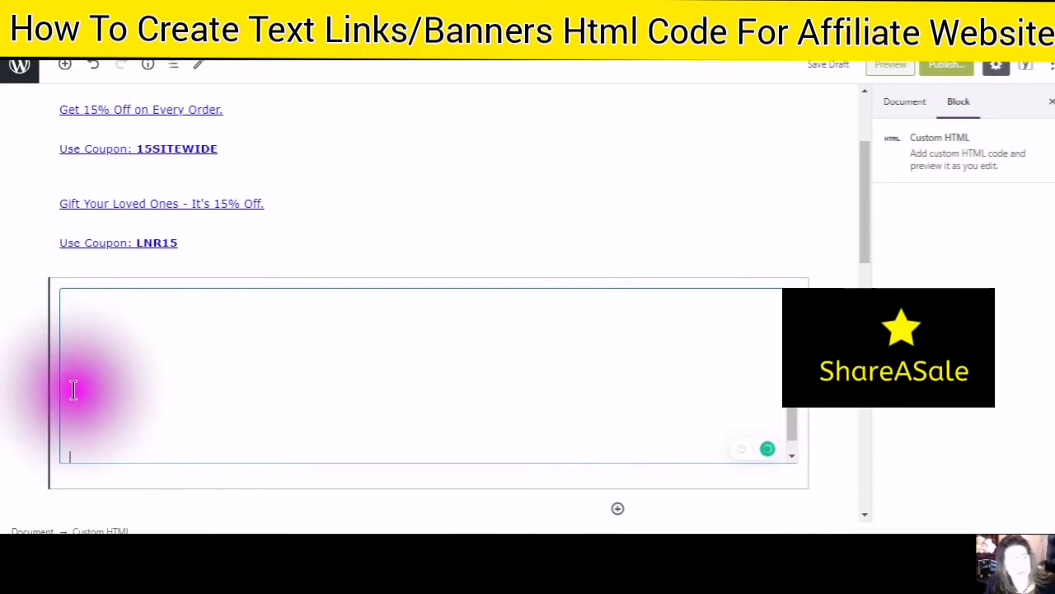
right_click(76, 393)
click(117, 271)
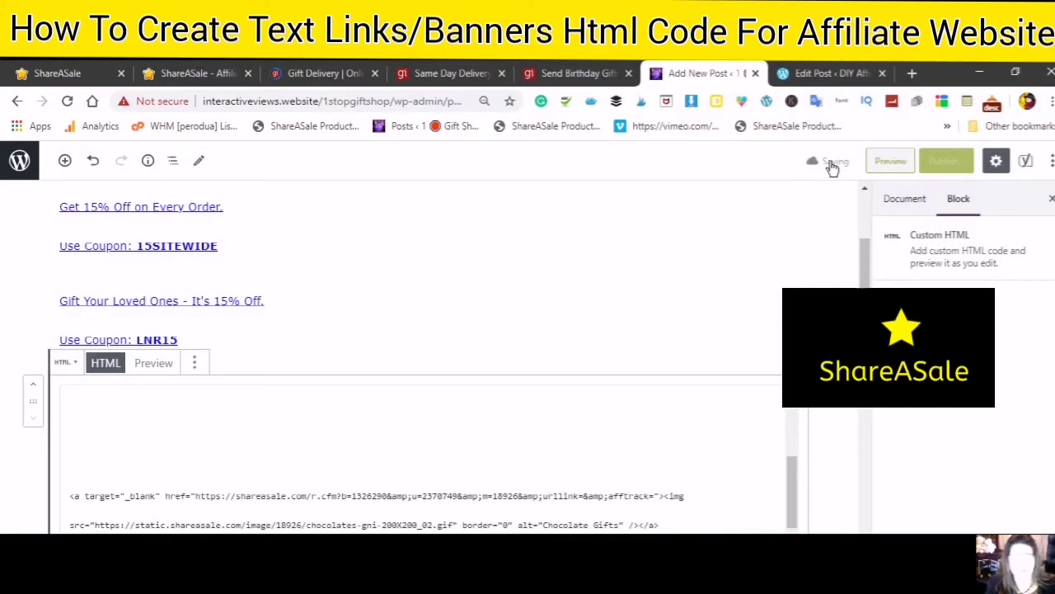
click(156, 365)
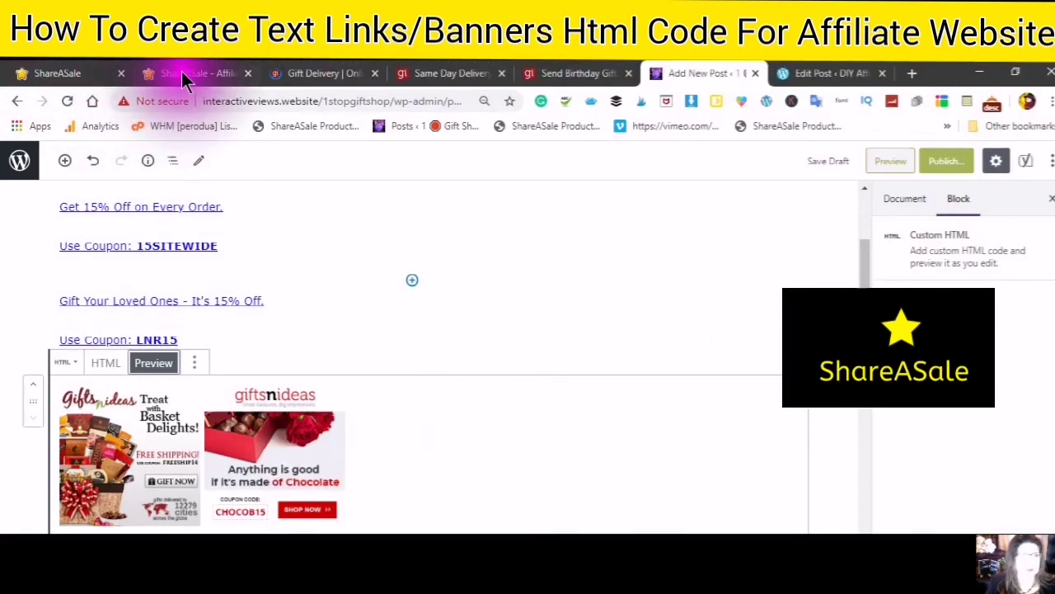
Step: Return to the ShareASale banner list, open the 336 x 280 New-GNI-ChocoB3 banner and copy its full HTML code
click(182, 69)
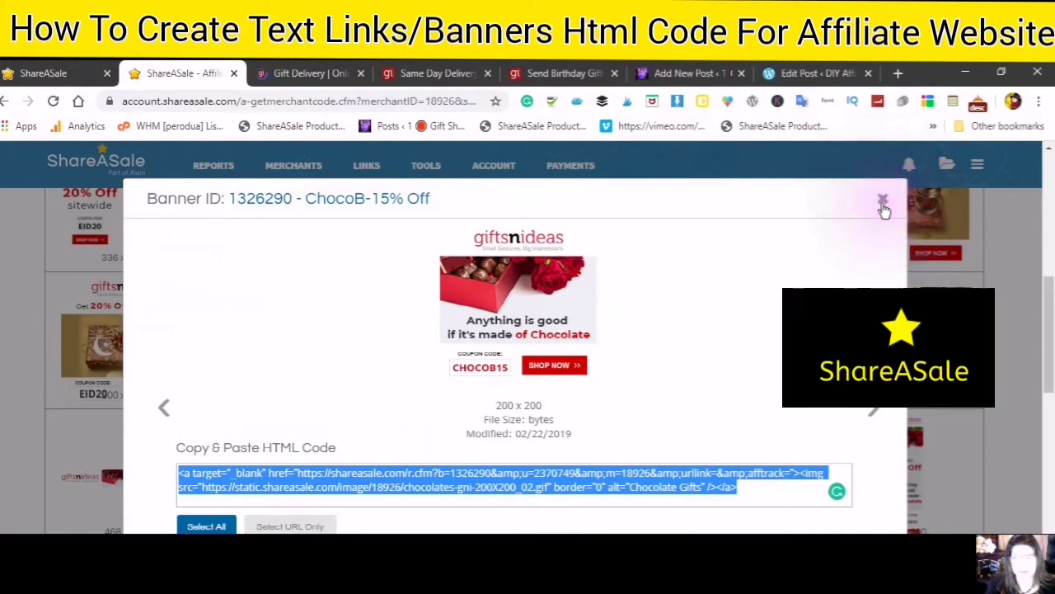
click(883, 206)
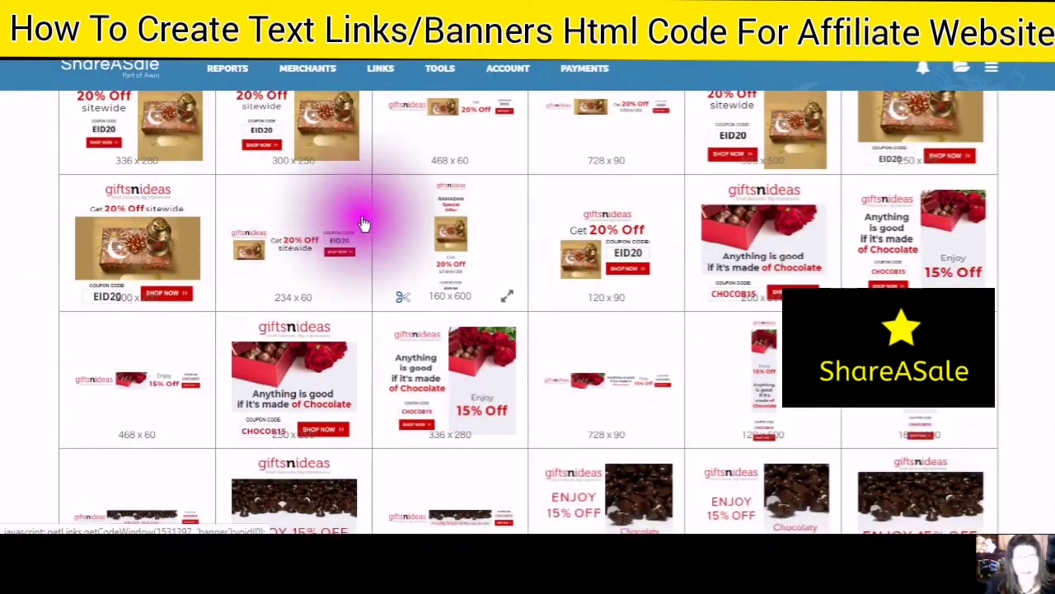
scroll(388, 314, down, 3)
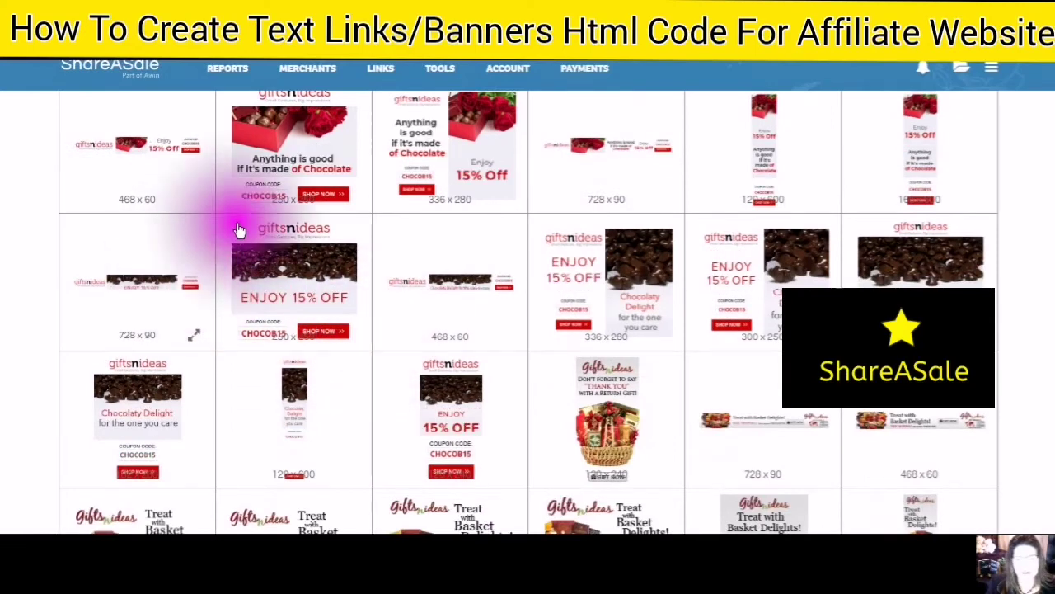
click(639, 265)
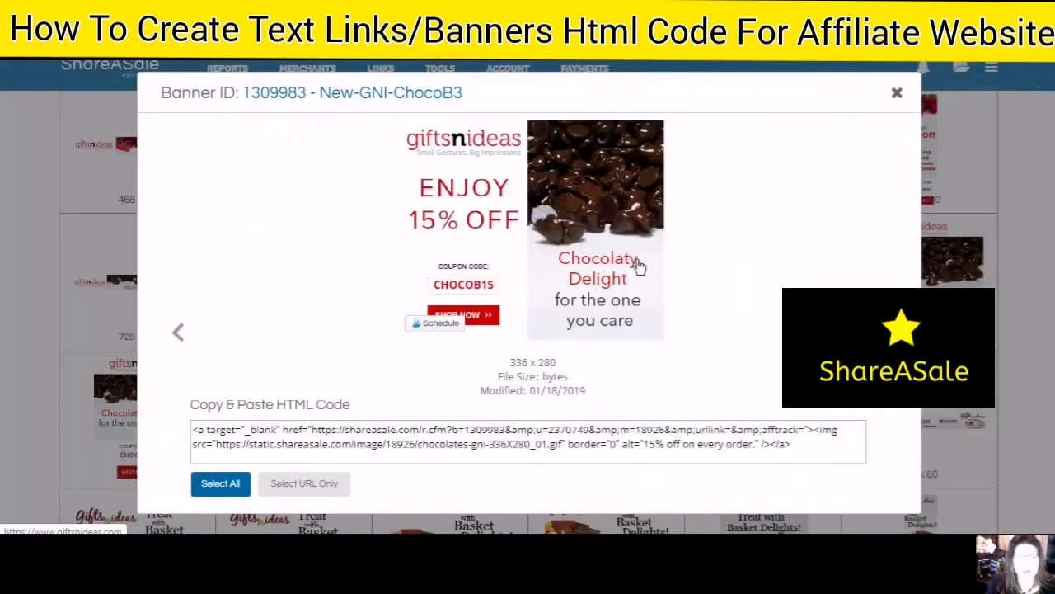
scroll(370, 229, down, 1)
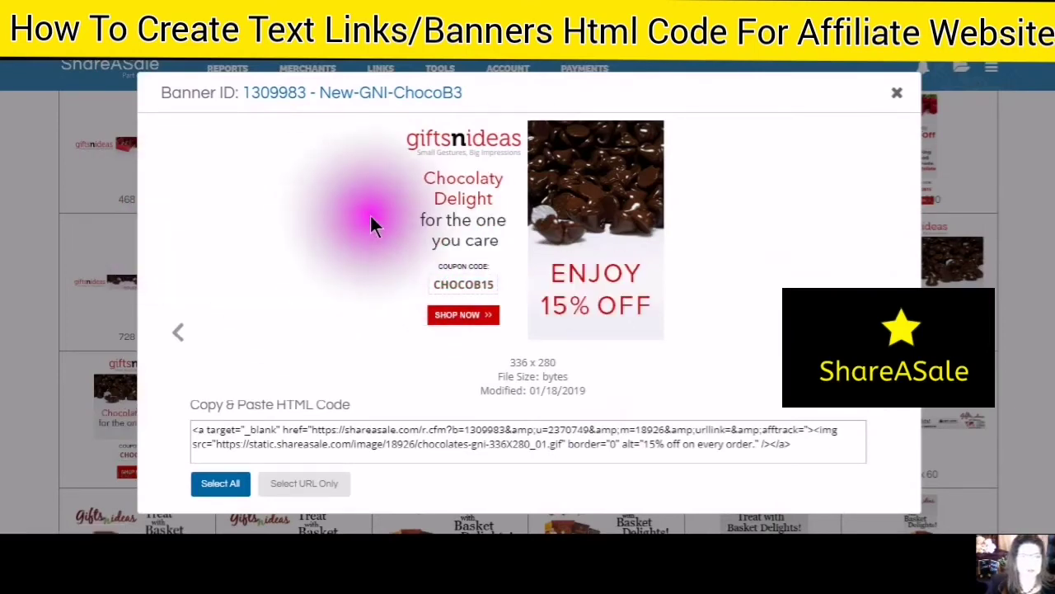
scroll(367, 199, down, 1)
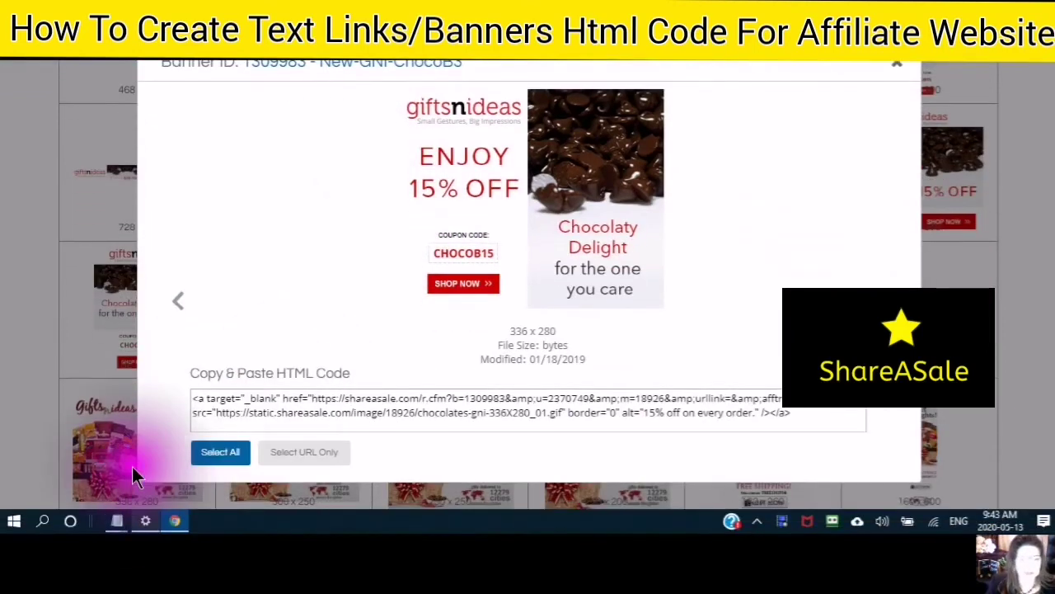
click(221, 456)
right_click(249, 402)
click(276, 140)
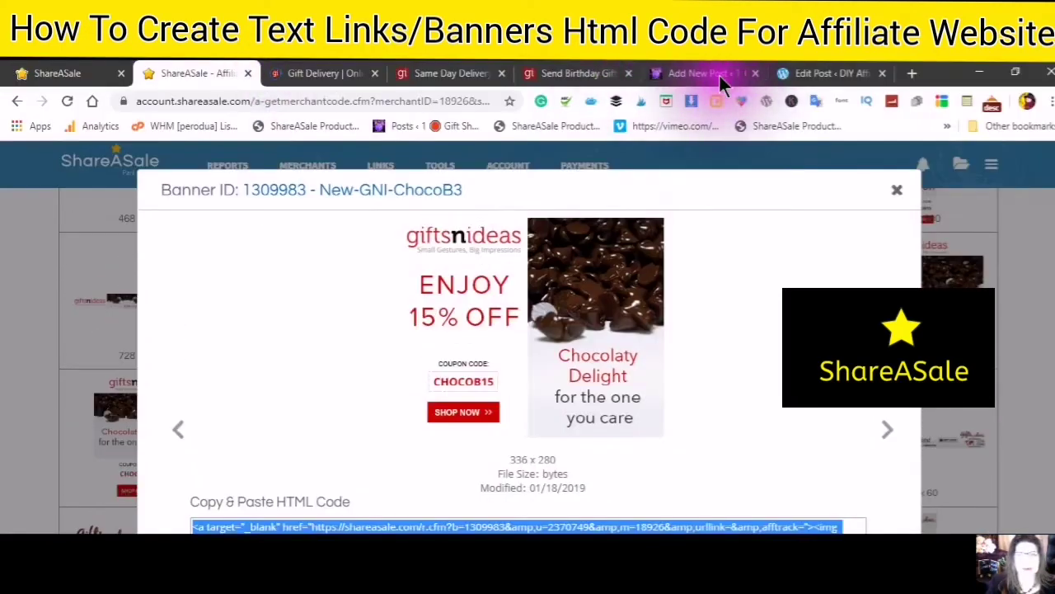
Step: Switch to the gift shop site's new post and insert seven line breaks after the basket-delight banner code in its HTML block
click(719, 75)
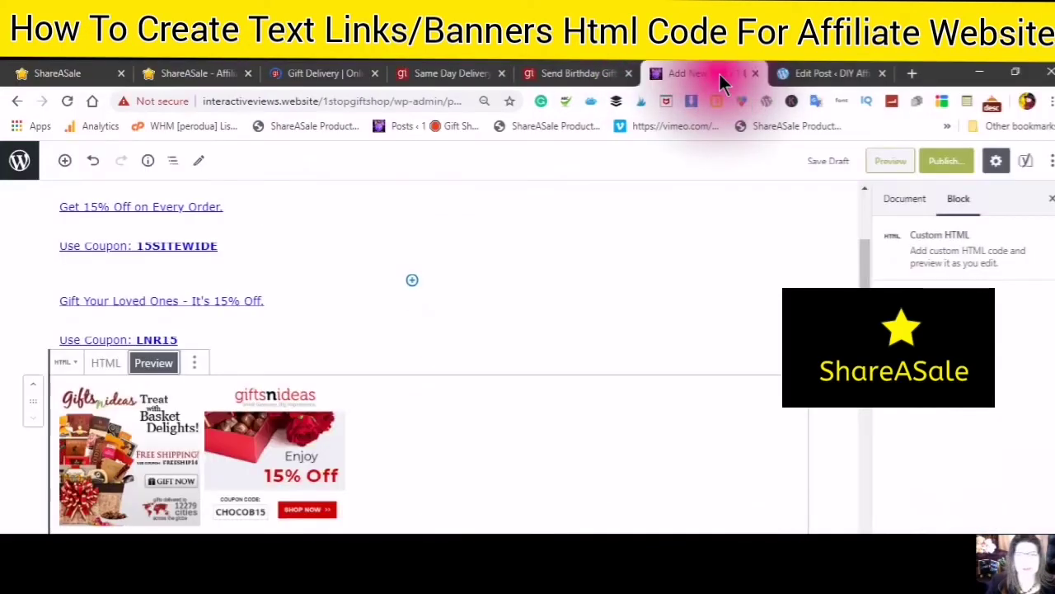
click(102, 368)
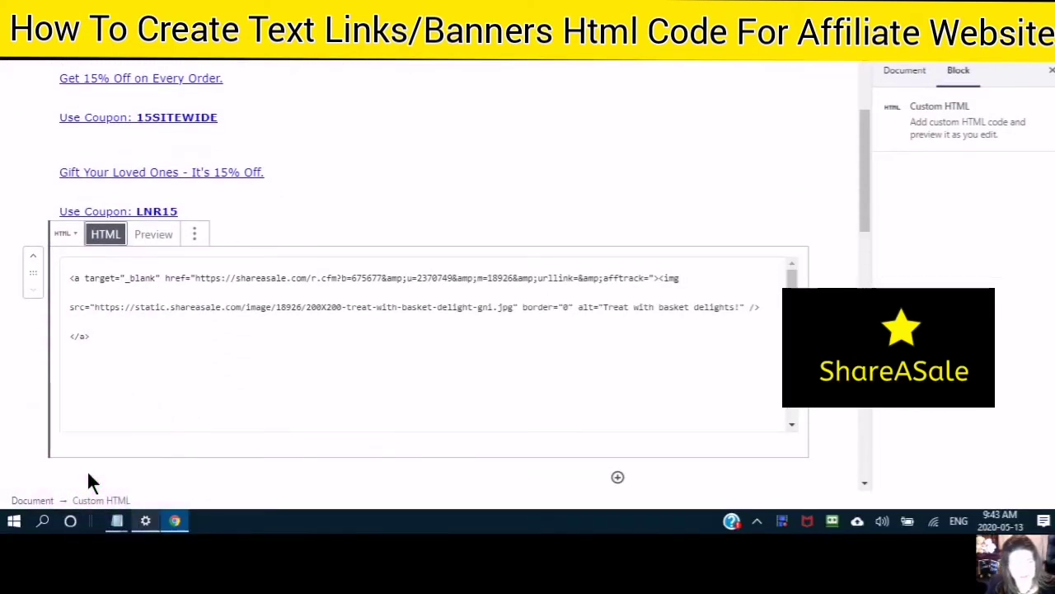
click(106, 341)
key(Return)
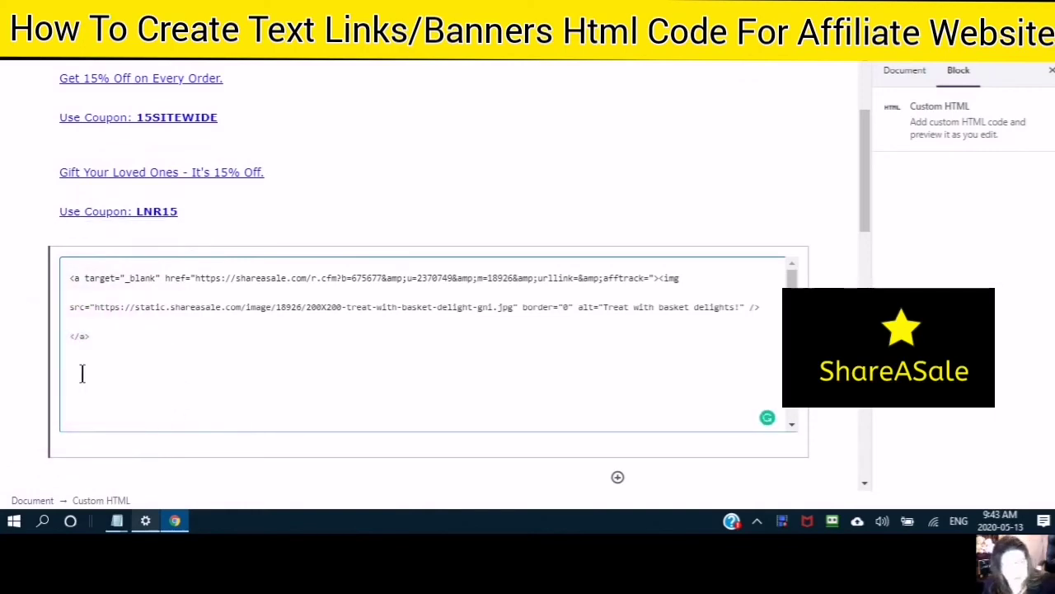
key(Return)
key(Return)
key(Return)
key(Return)
key(Return)
key(Return)
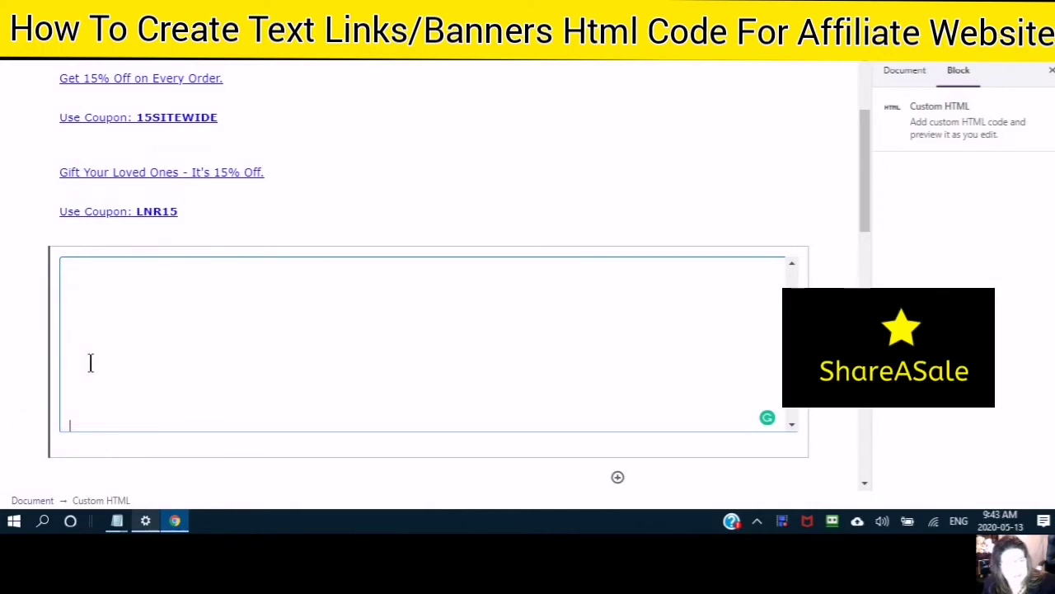
Step: Paste the 336 x 280 New-GNI-ChocoB3 banner code into the blank lines, save the draft and preview the block's banners
click(91, 362)
click(83, 363)
click(69, 350)
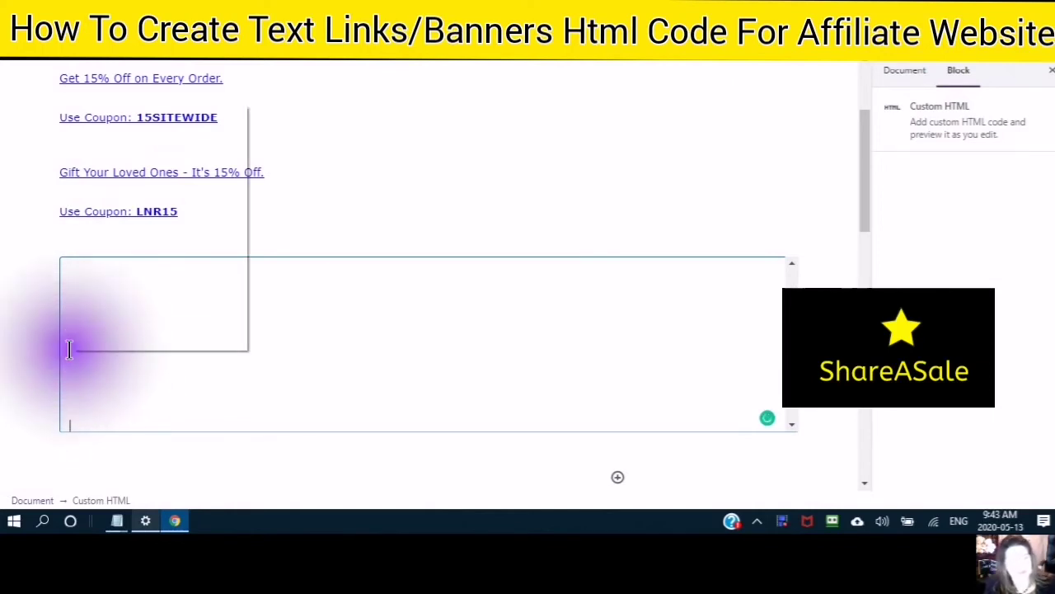
right_click(70, 350)
click(103, 226)
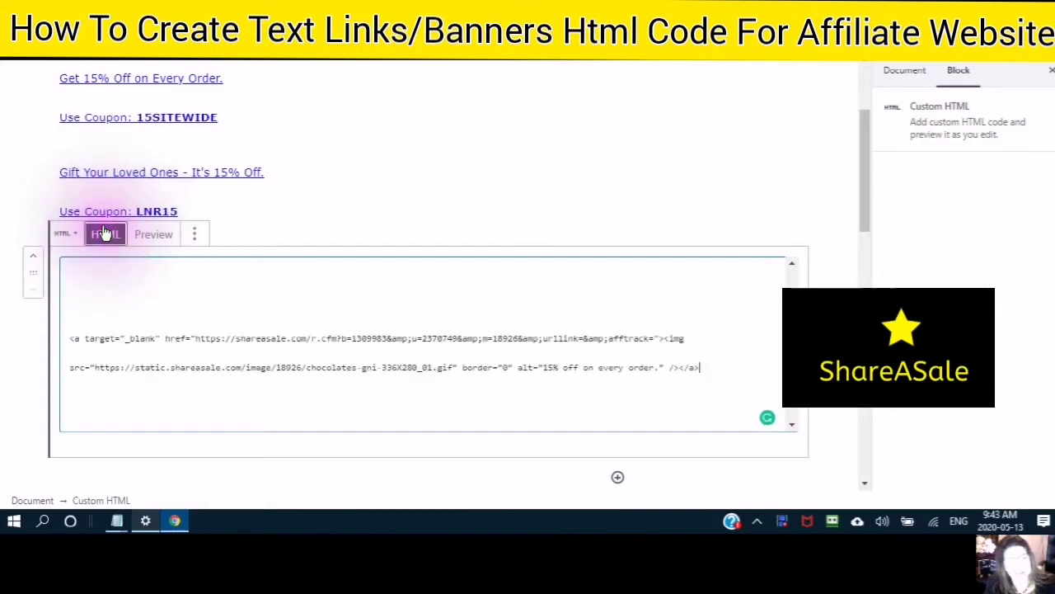
click(828, 162)
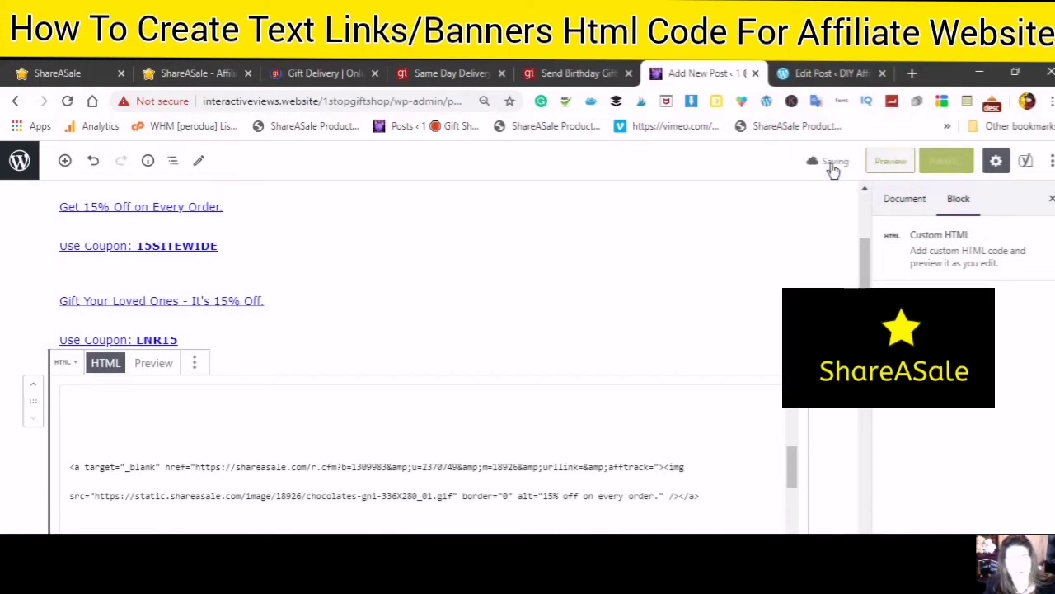
click(147, 371)
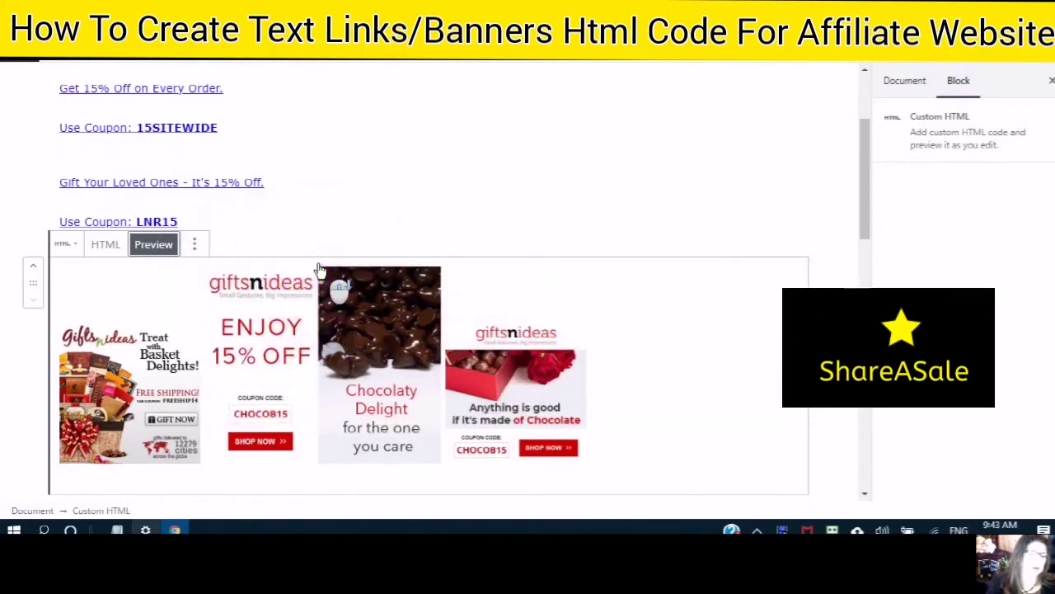
scroll(346, 281, down, 3)
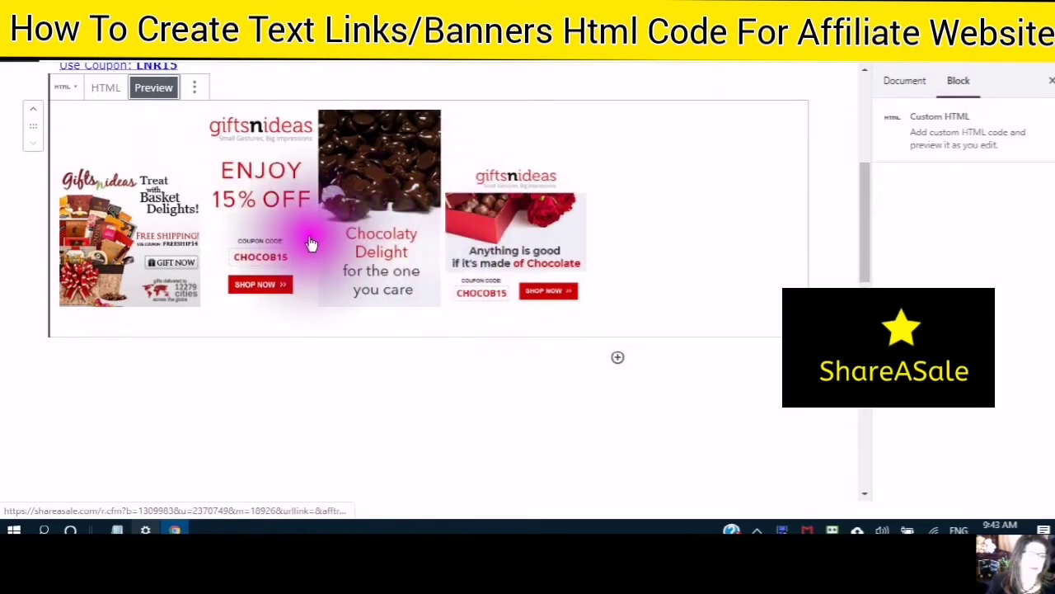
scroll(313, 243, up, 3)
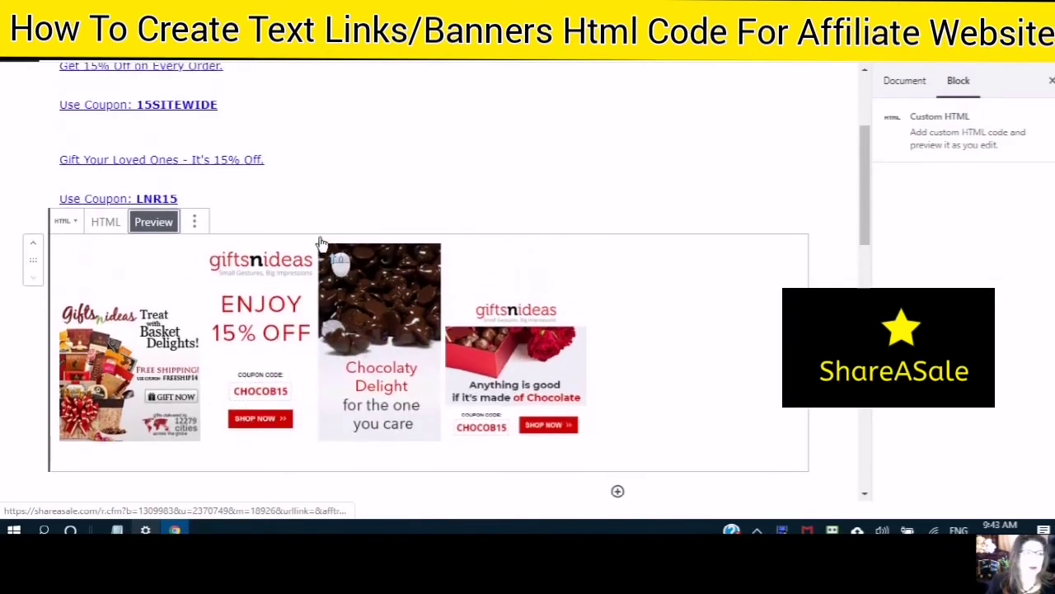
scroll(220, 236, up, 1)
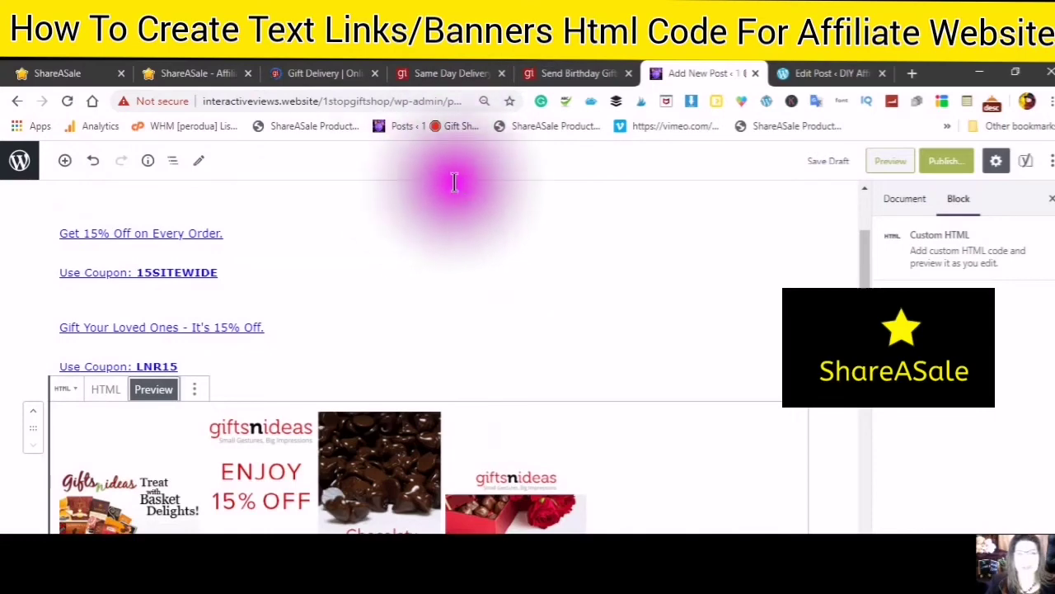
scroll(425, 429, down, 1)
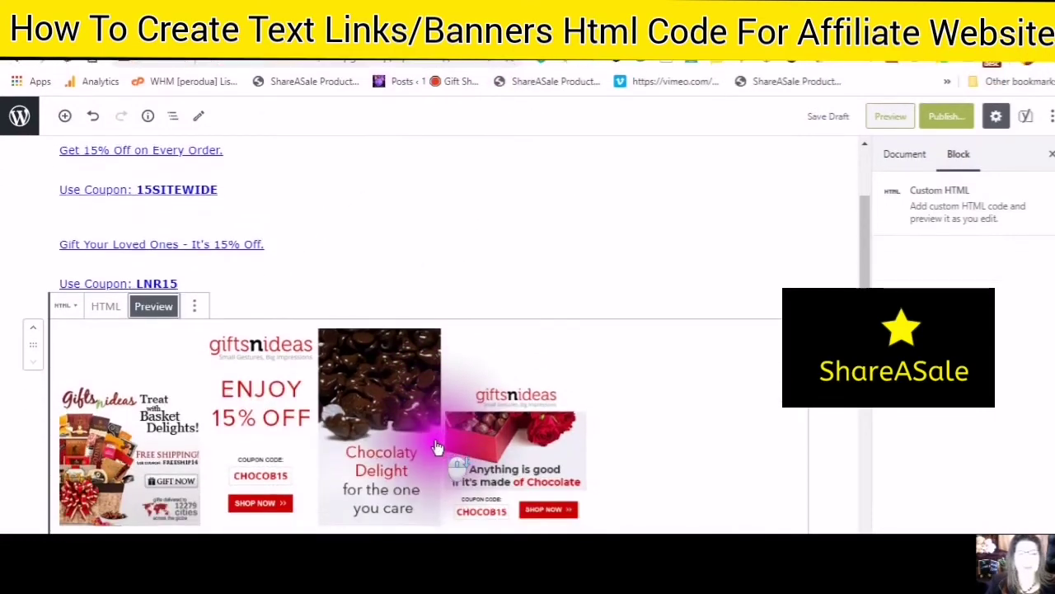
scroll(438, 449, down, 3)
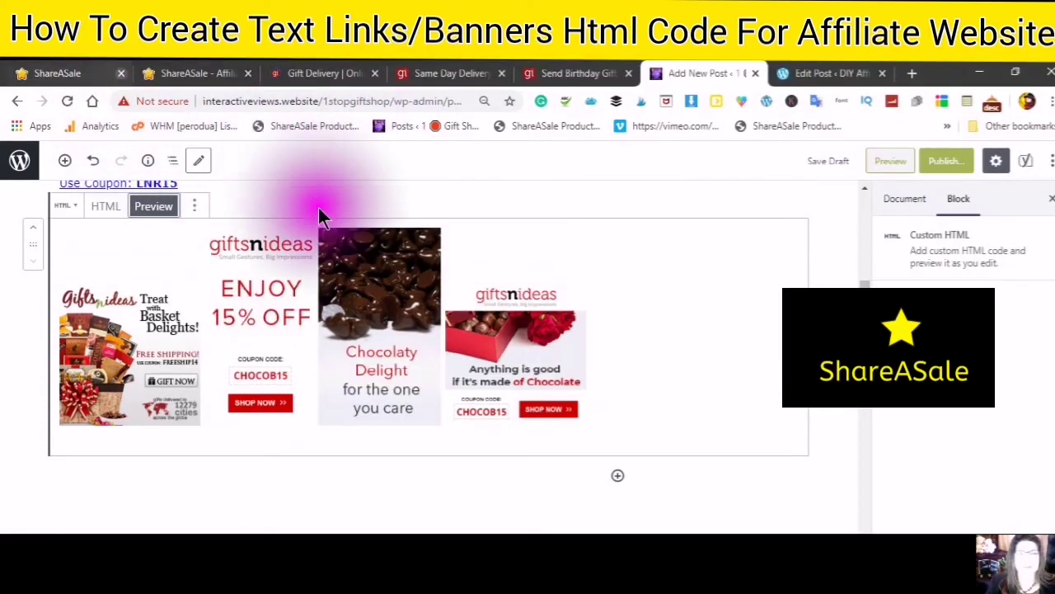
Step: Switch to the DIY affiliate site's post and add a Custom HTML block below the LNR15 coupon link
click(806, 75)
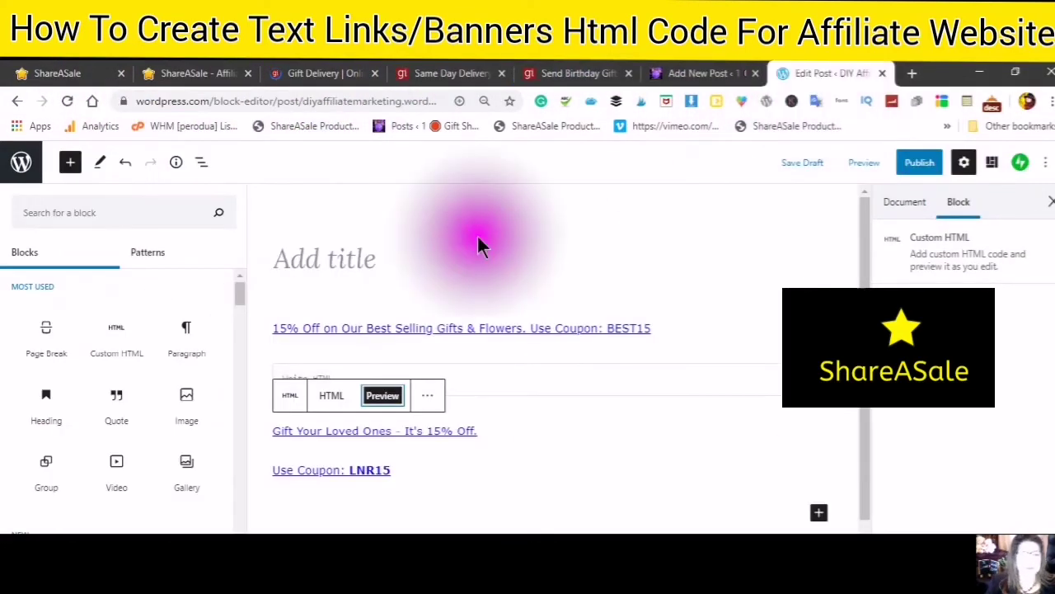
click(70, 167)
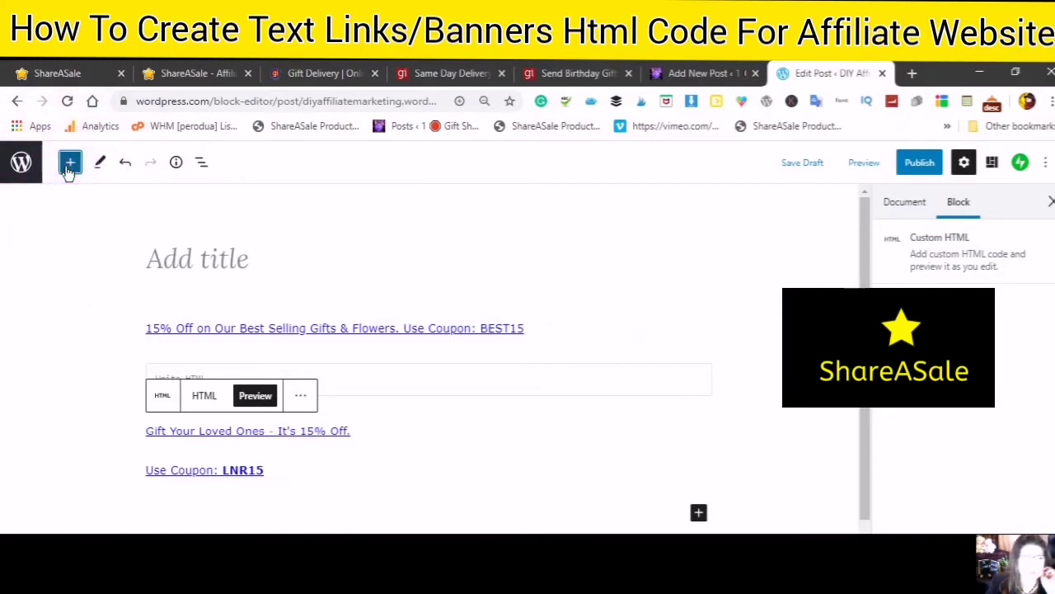
click(69, 167)
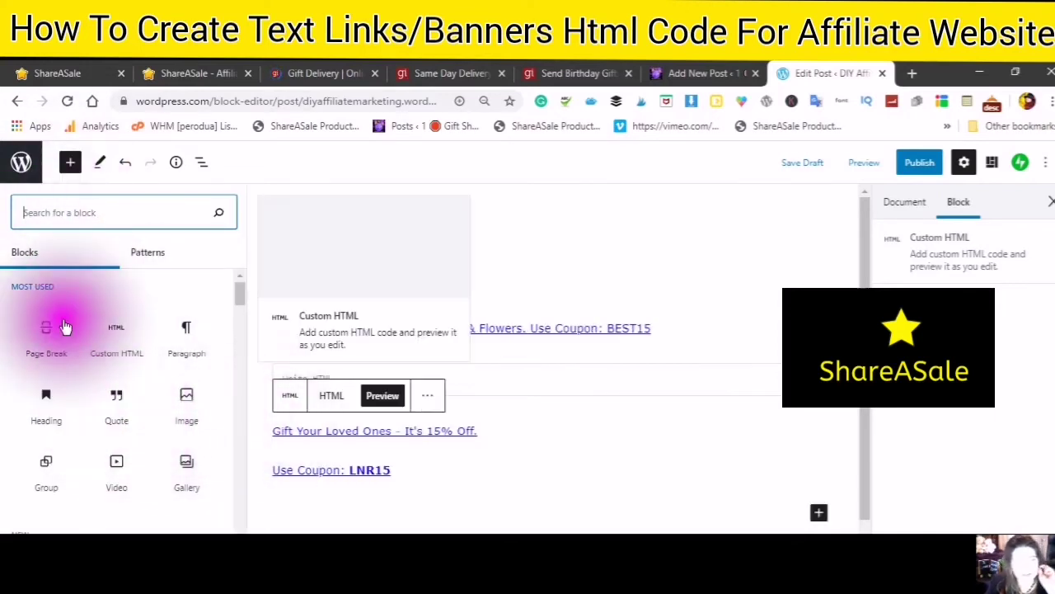
click(118, 354)
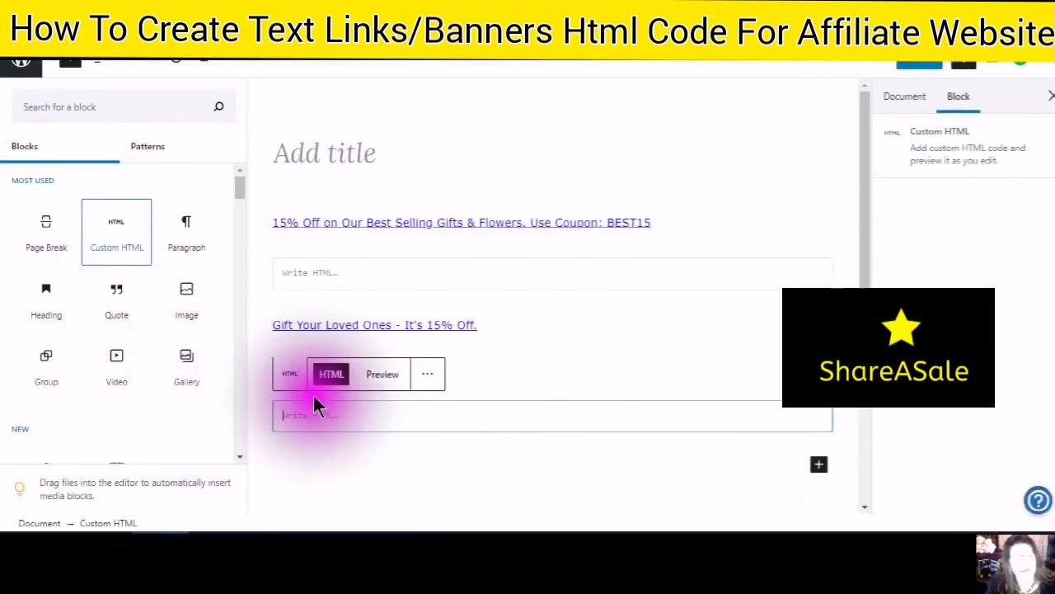
Step: Paste the New-GNI-ChocoB3 banner code into the new HTML block, preview it and save the draft
right_click(286, 414)
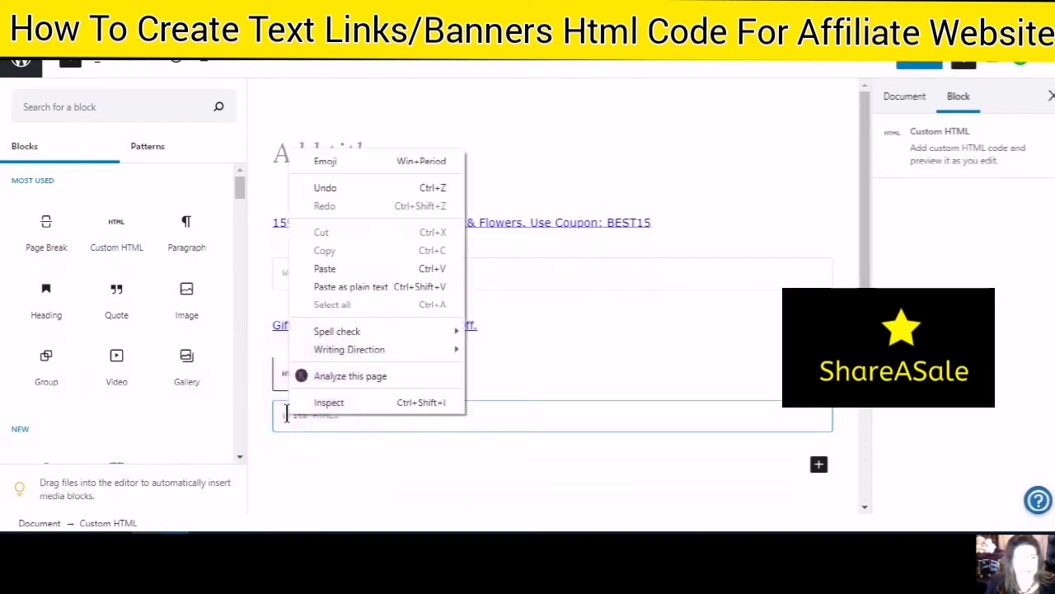
click(331, 268)
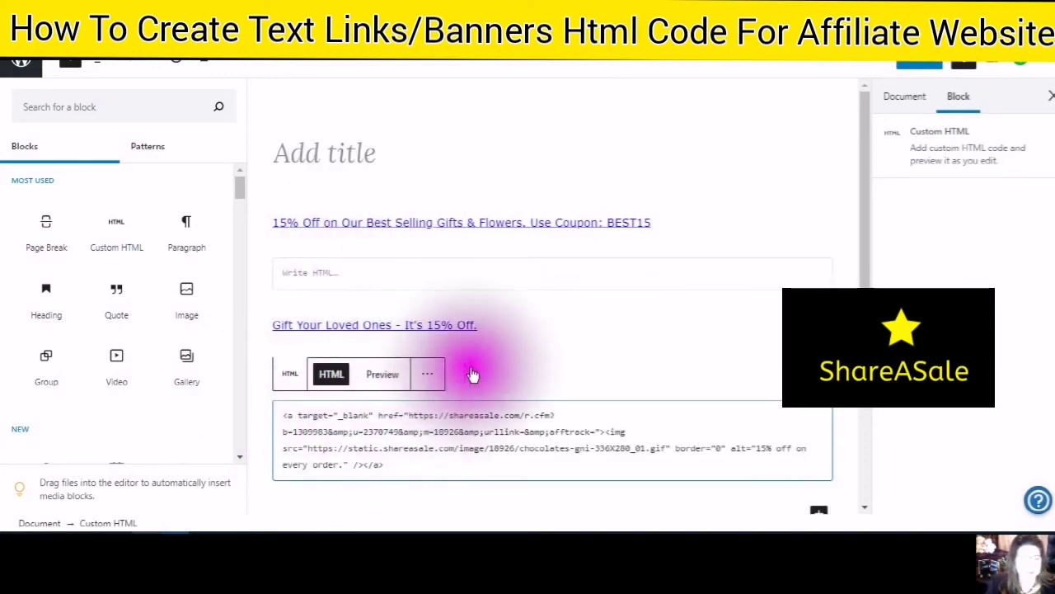
scroll(553, 328, down, 1)
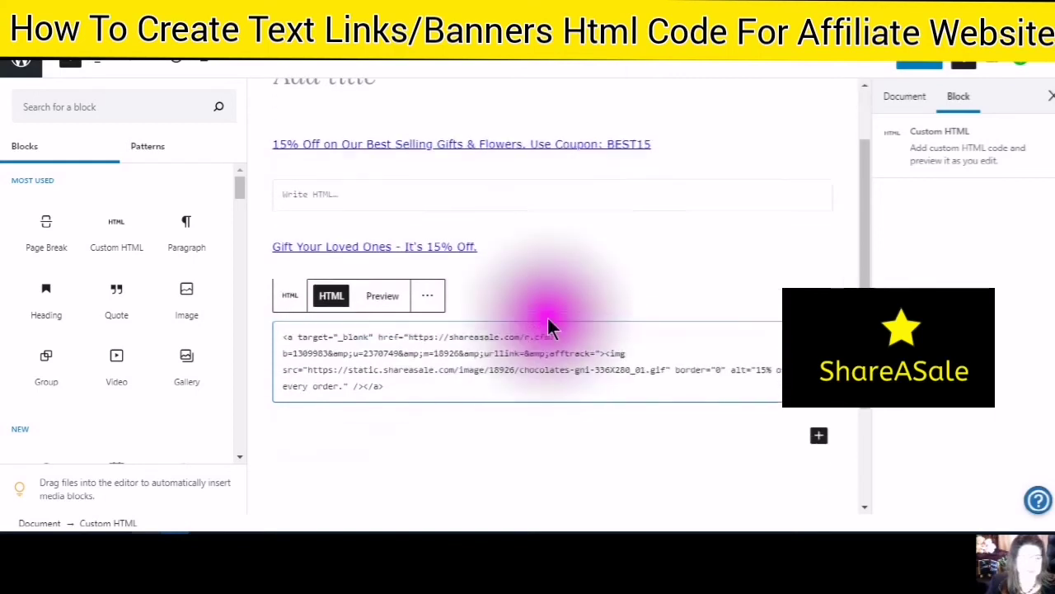
click(381, 298)
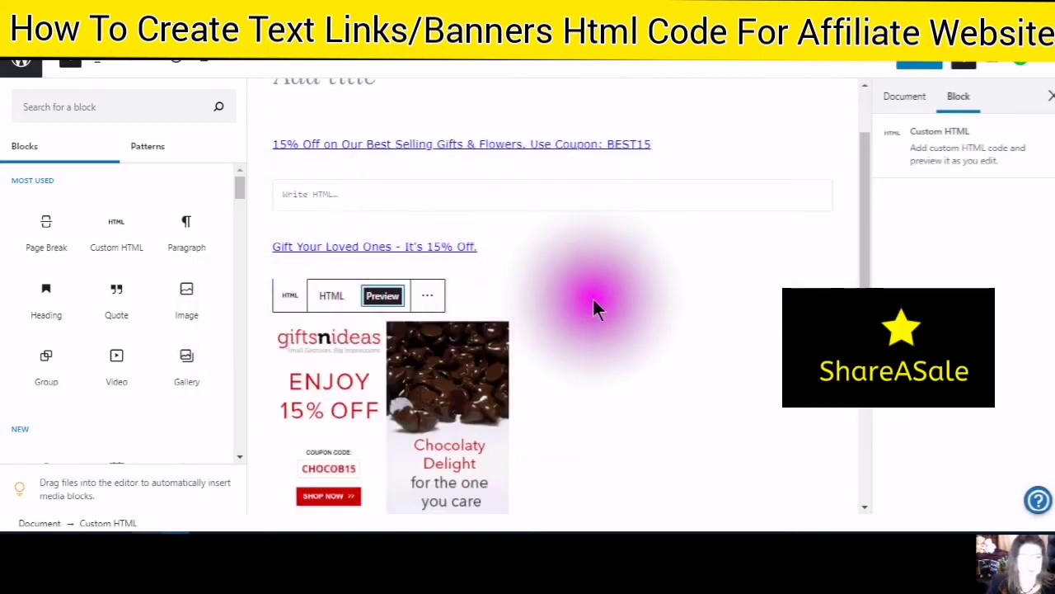
scroll(602, 371, down, 1)
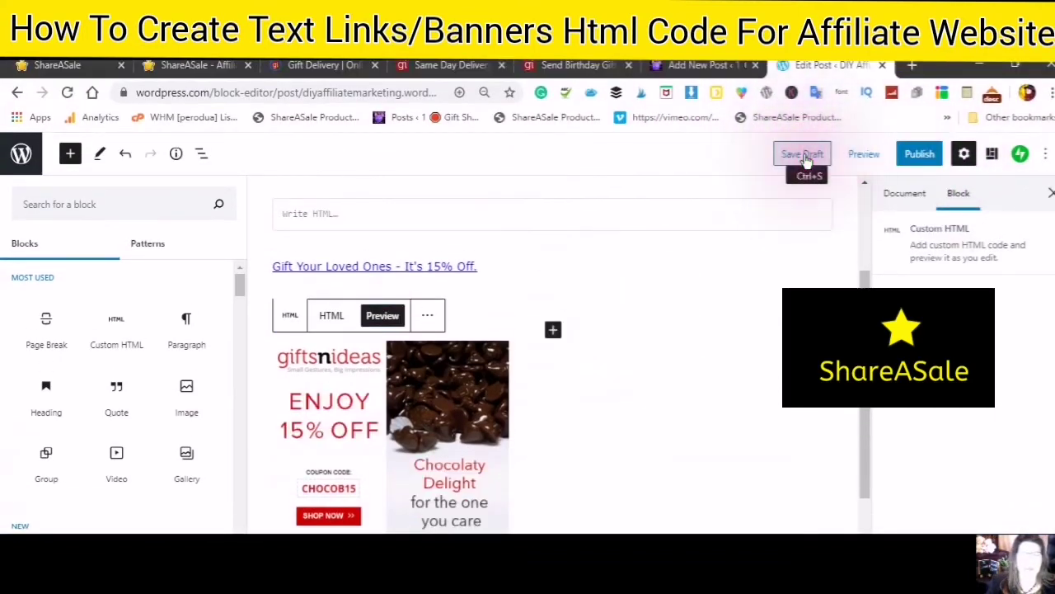
click(806, 157)
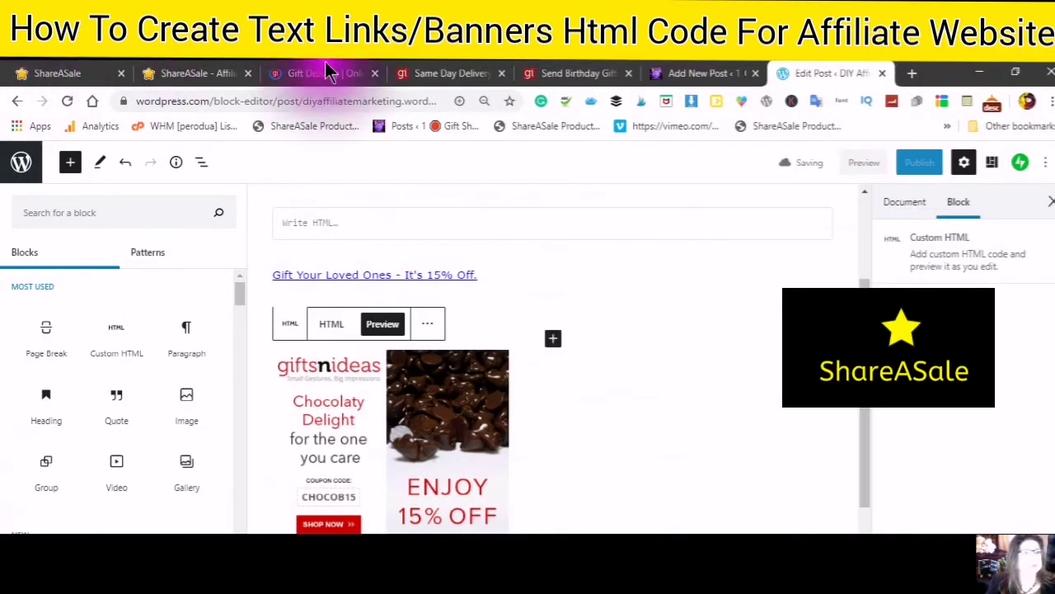
Step: Return to the gift shop site's new post, title it "Treats With Baskets Discounts" and publish it
click(687, 70)
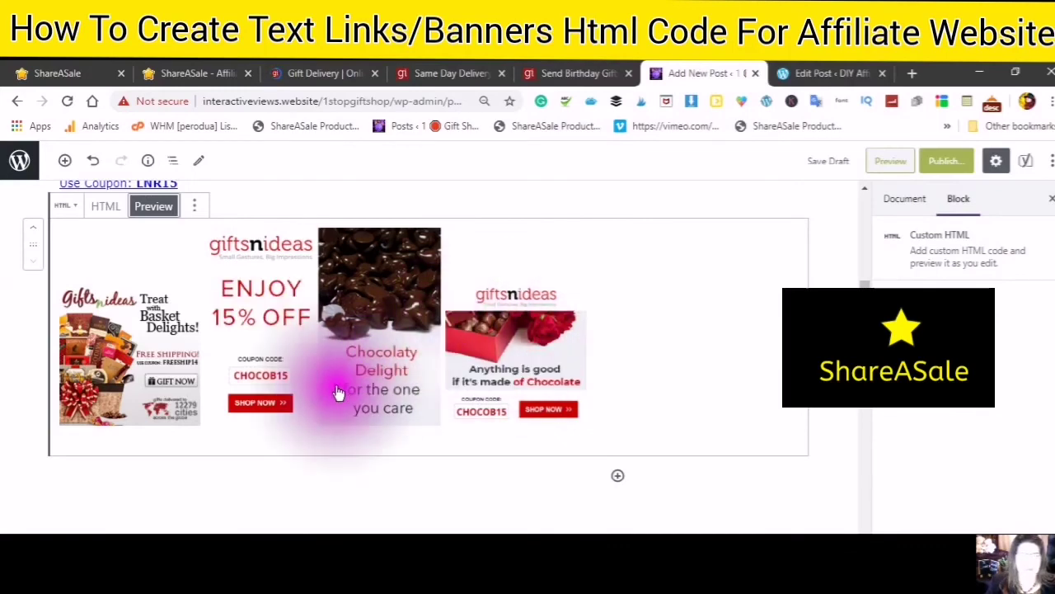
scroll(342, 414, up, 3)
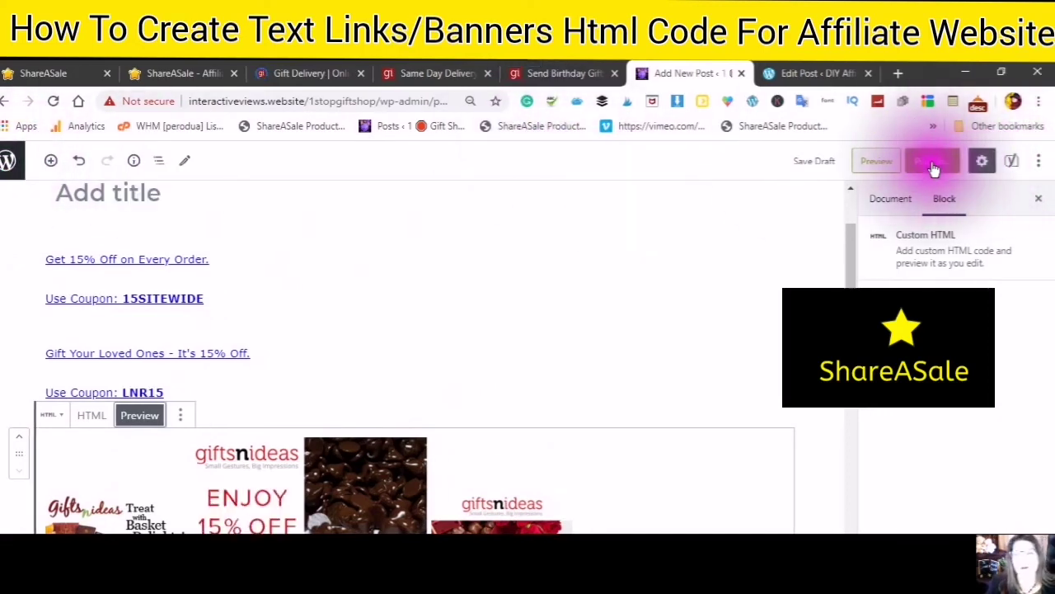
scroll(405, 278, up, 1)
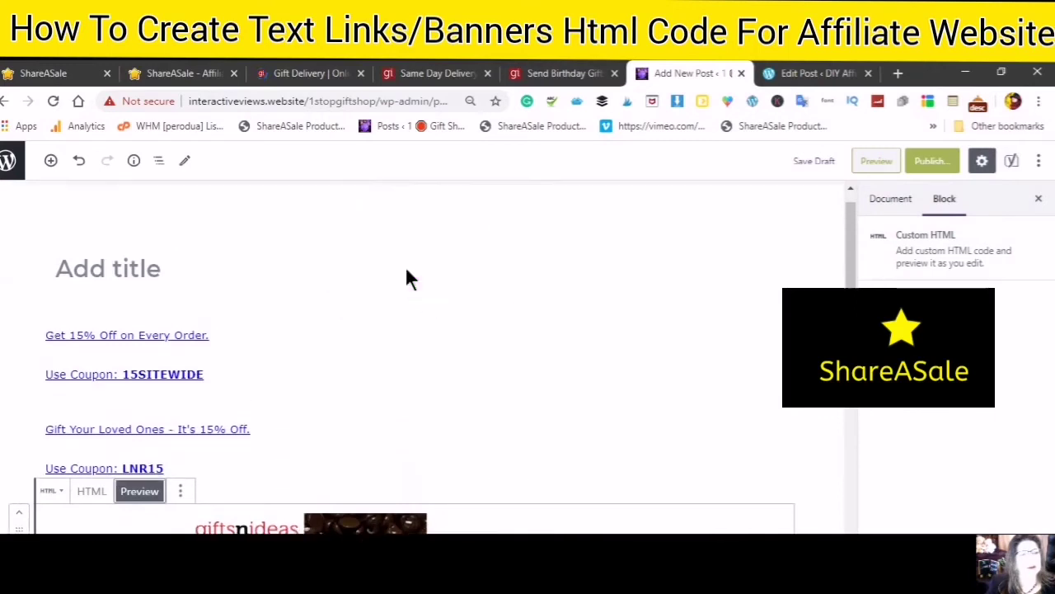
click(175, 274)
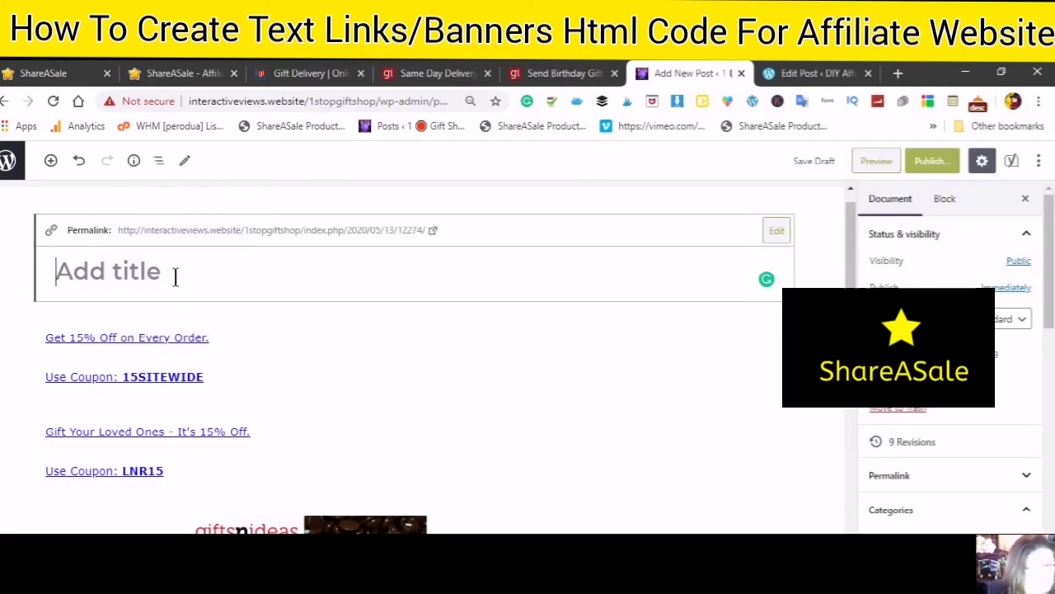
text(Treats With)
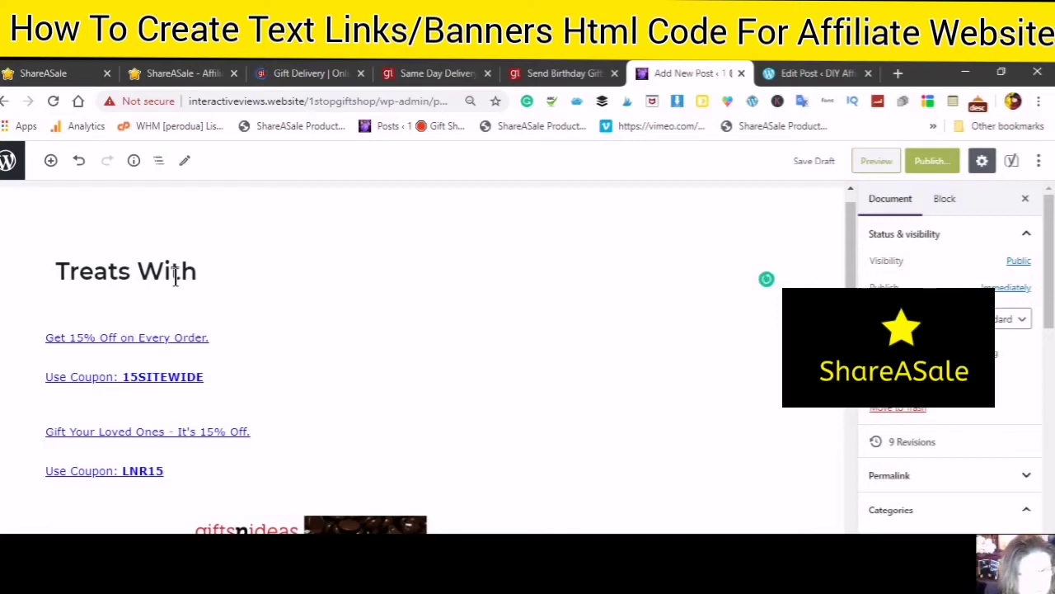
text(B)
click(200, 271)
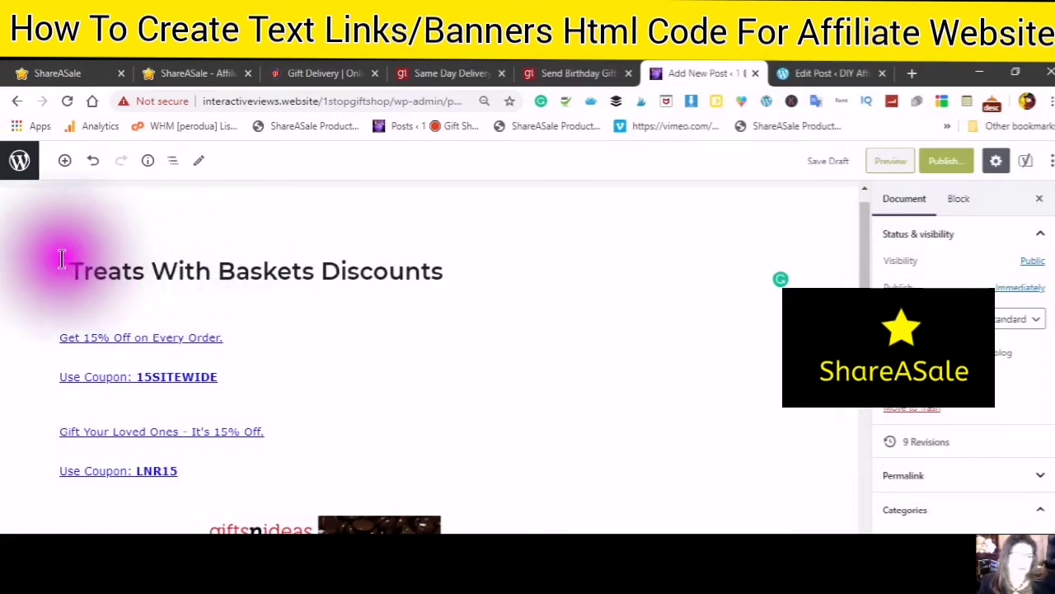
click(931, 163)
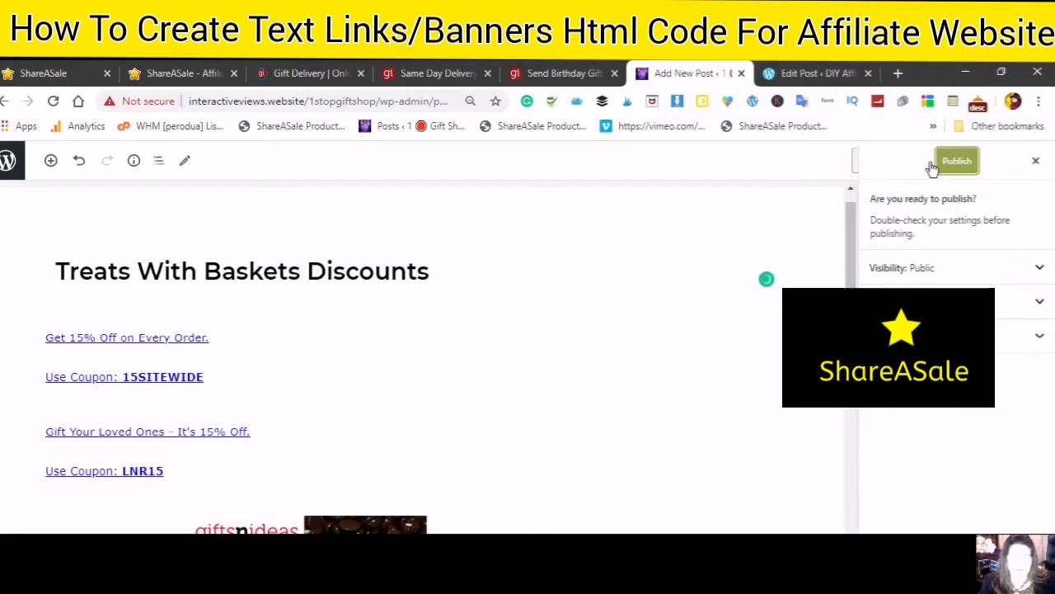
click(954, 162)
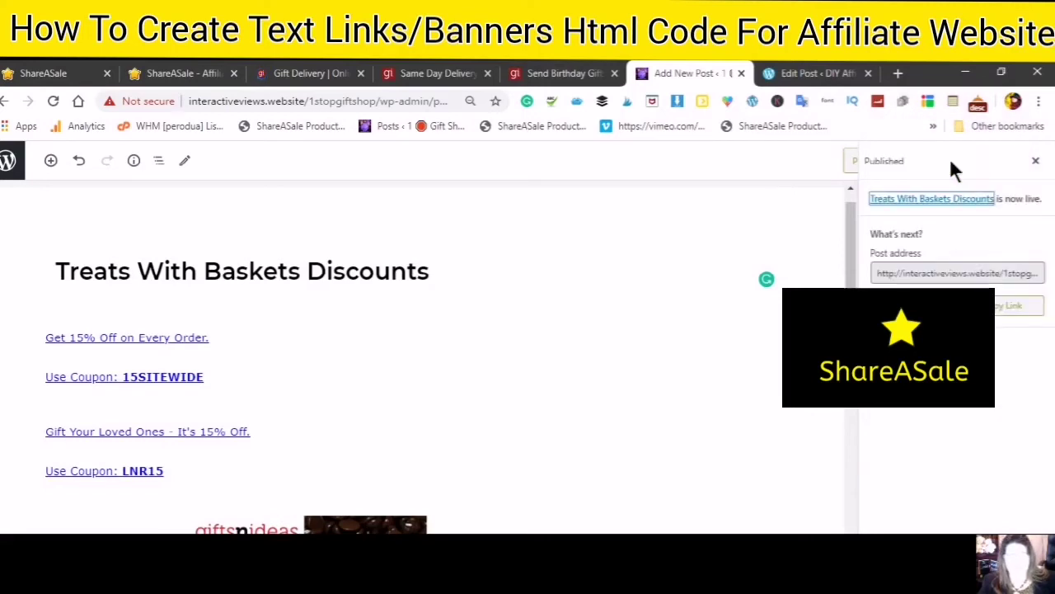
Step: Go back to the gift shop site's post list and open the "RAMADAN Special Offer – 20% Off" draft for editing
click(19, 164)
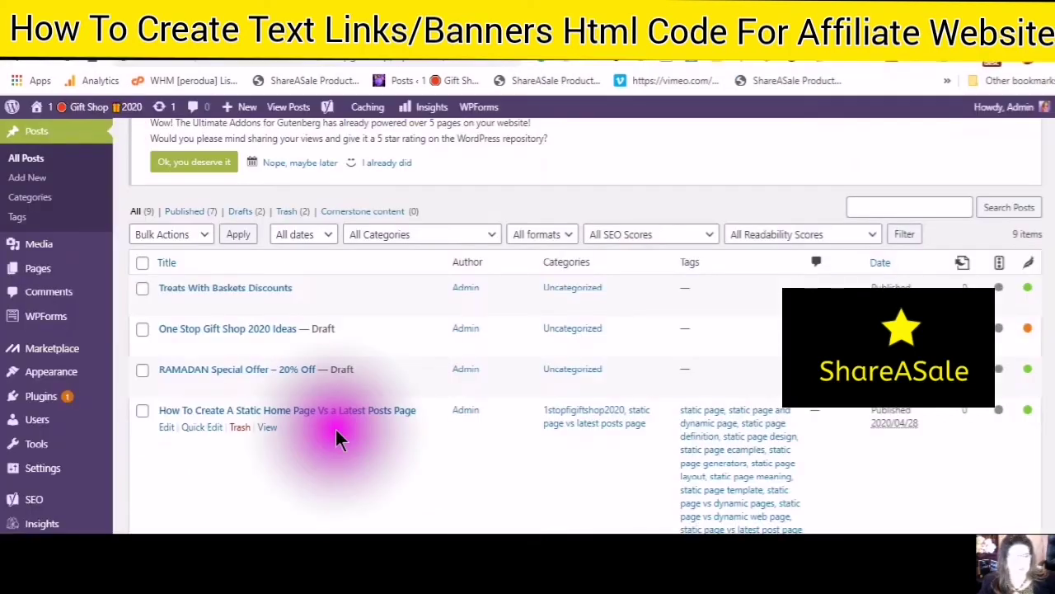
click(167, 387)
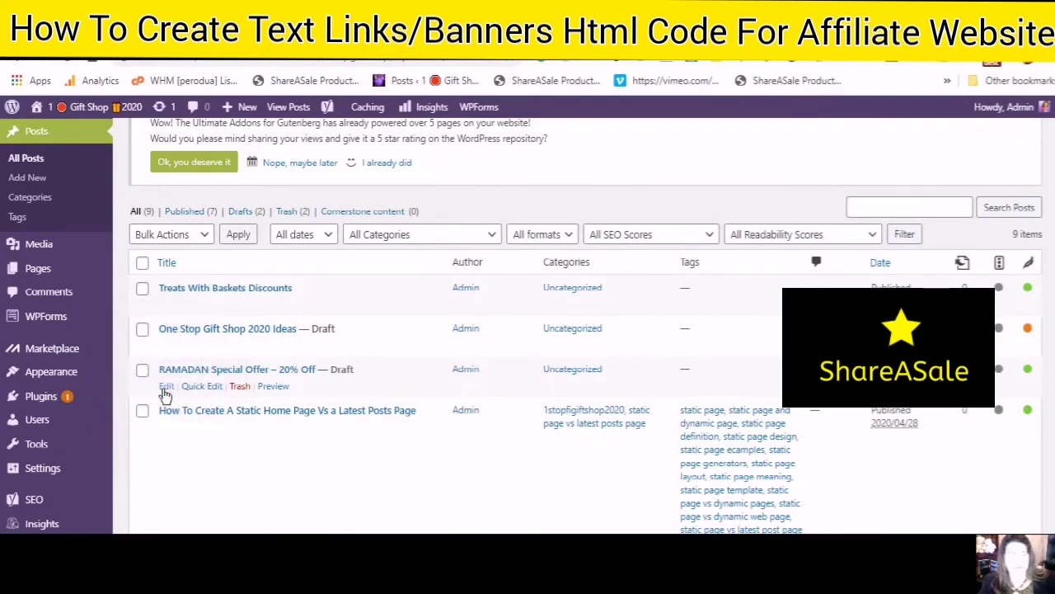
click(164, 393)
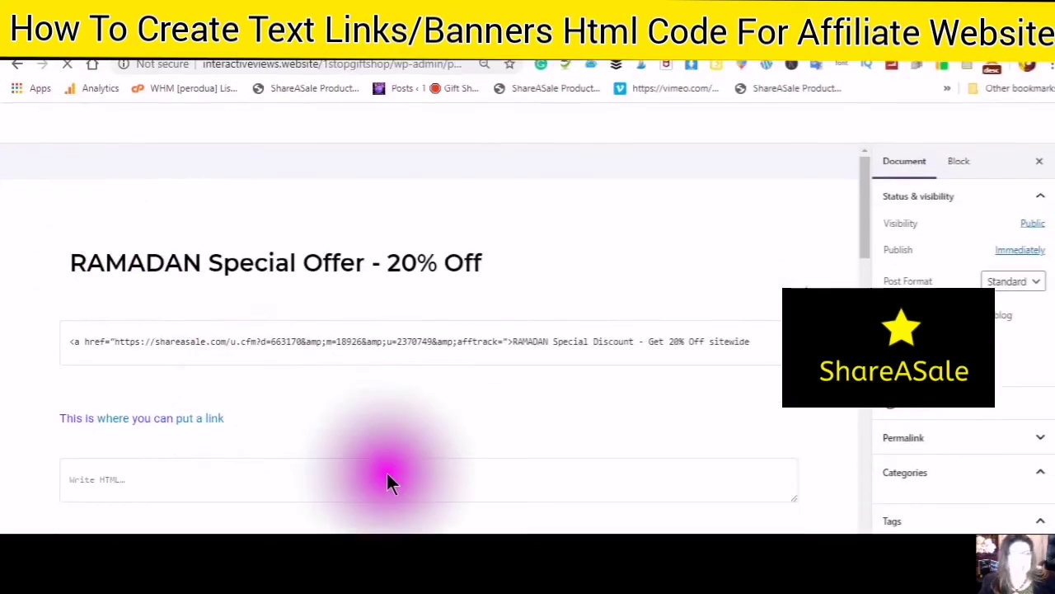
click(374, 423)
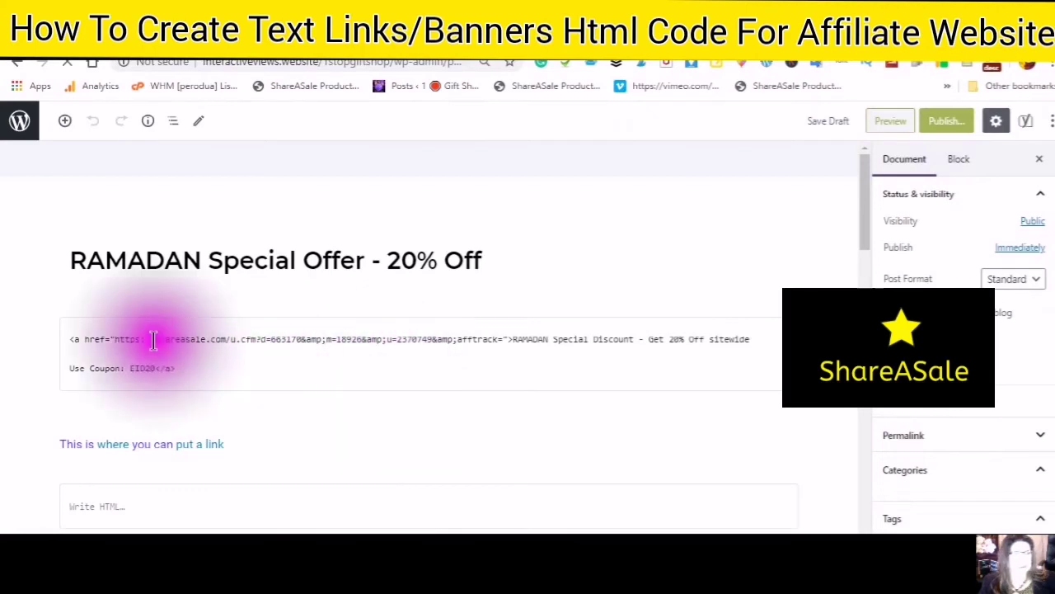
Step: Add an empty Custom HTML block at the end of the "RAMADAN Special Offer - 20% Off" post, below the e-mail gift card text
click(66, 160)
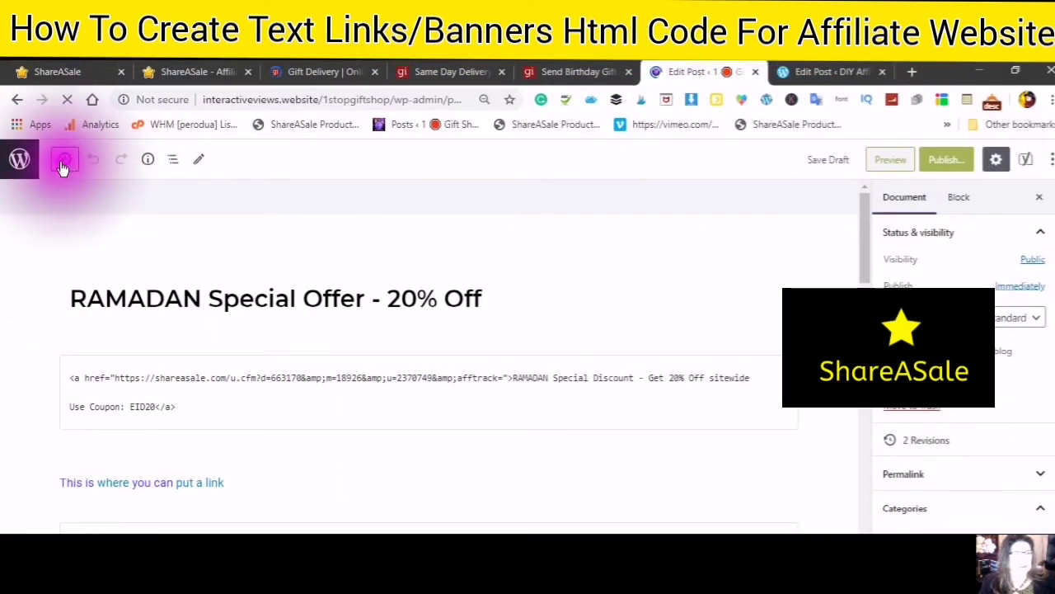
click(64, 161)
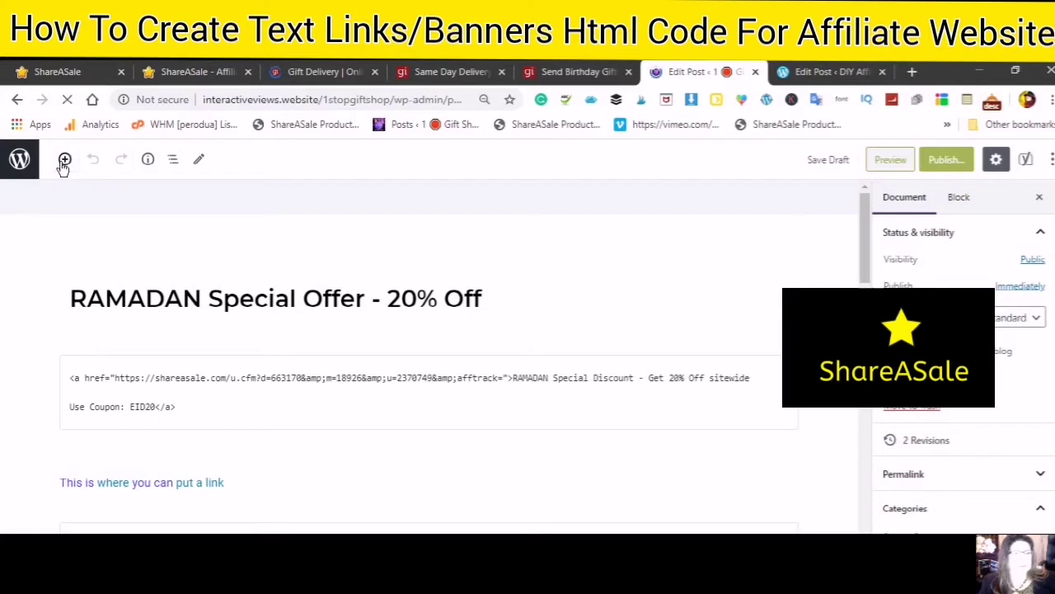
click(64, 161)
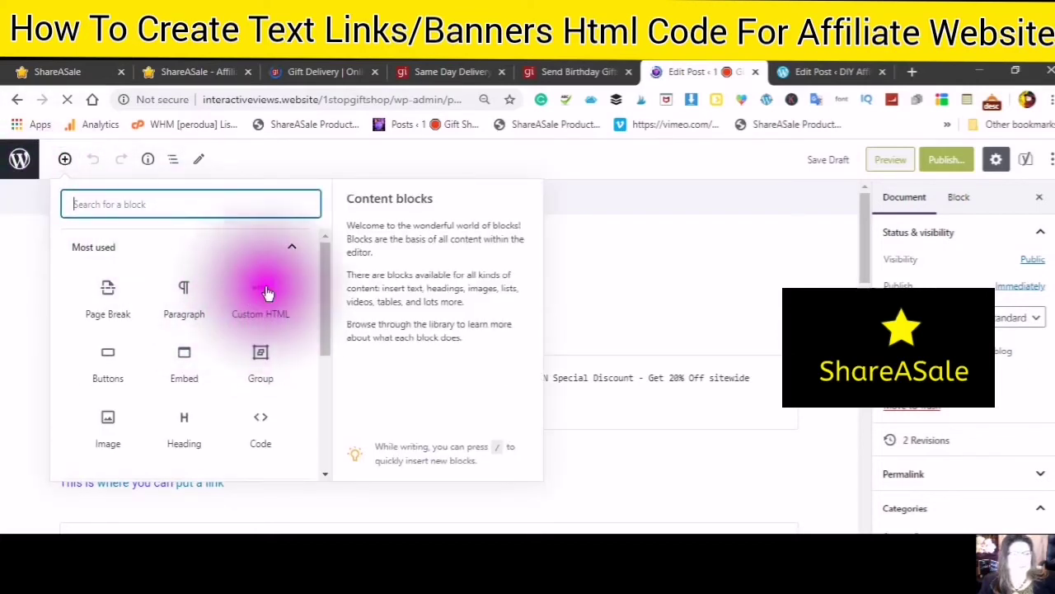
click(260, 294)
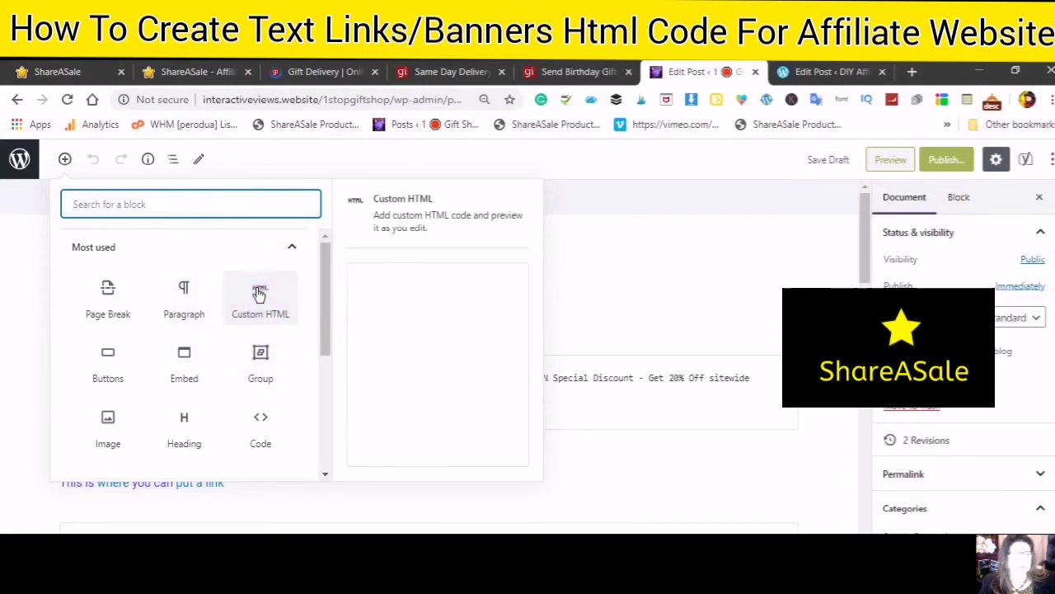
click(260, 294)
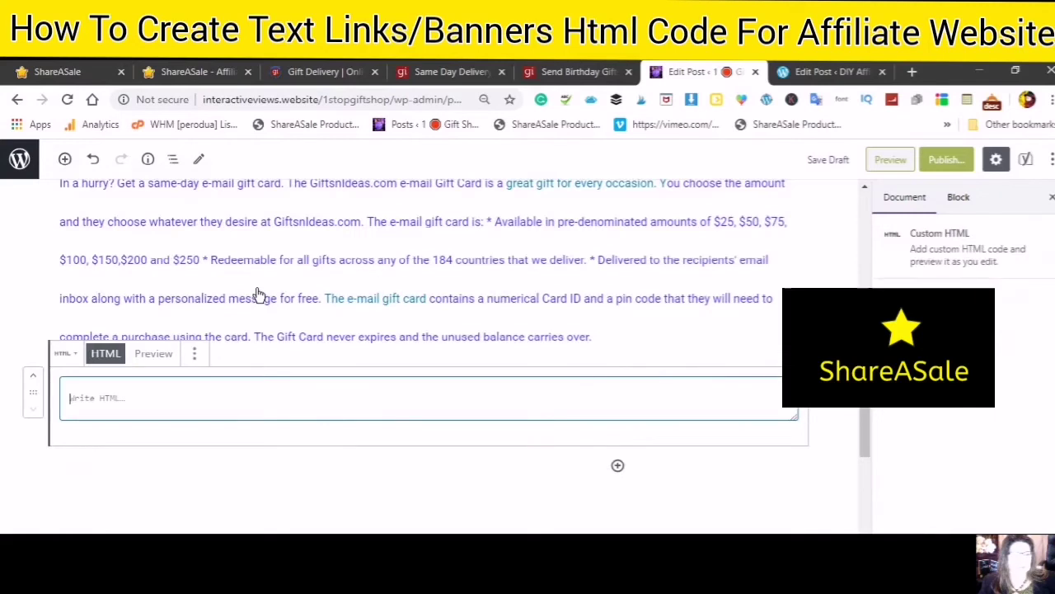
click(185, 445)
click(173, 424)
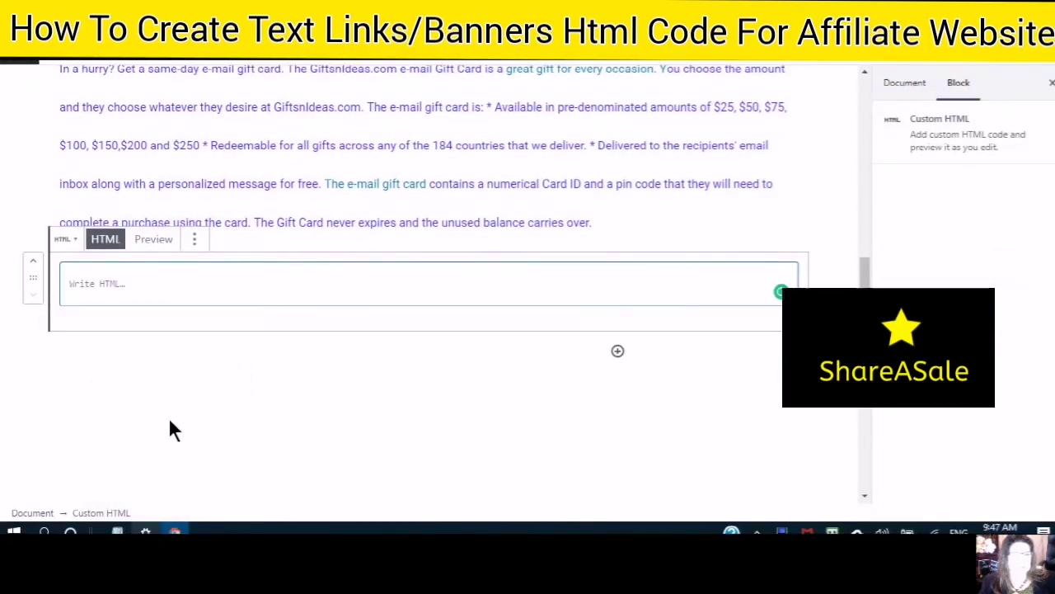
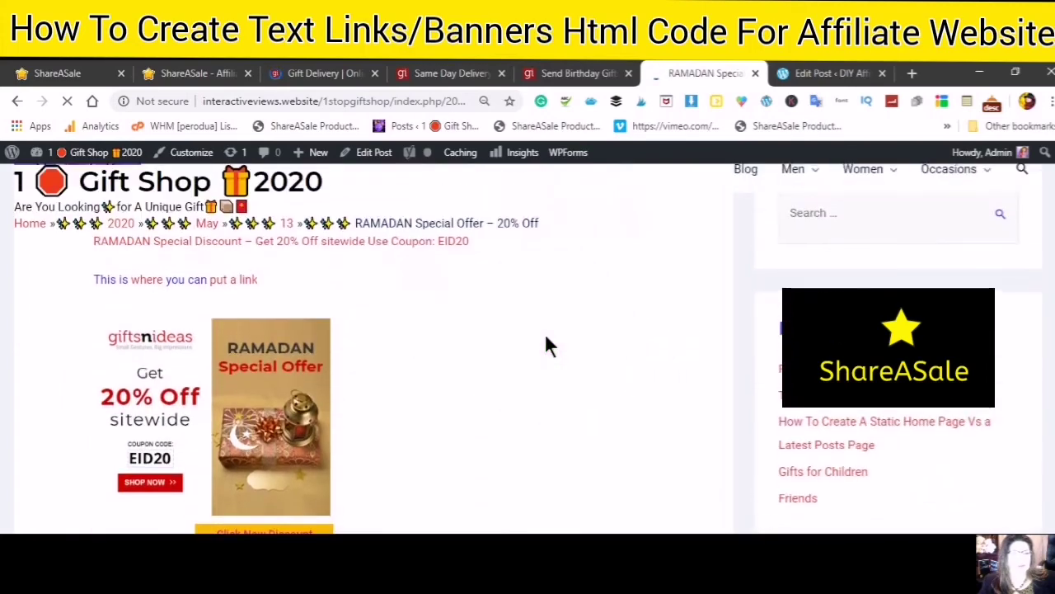
Step: Review the RAMADAN Special Offer post on the gift shop site, from the coupon link down to the chocolate banner
scroll(543, 342, down, 1)
scroll(542, 340, down, 5)
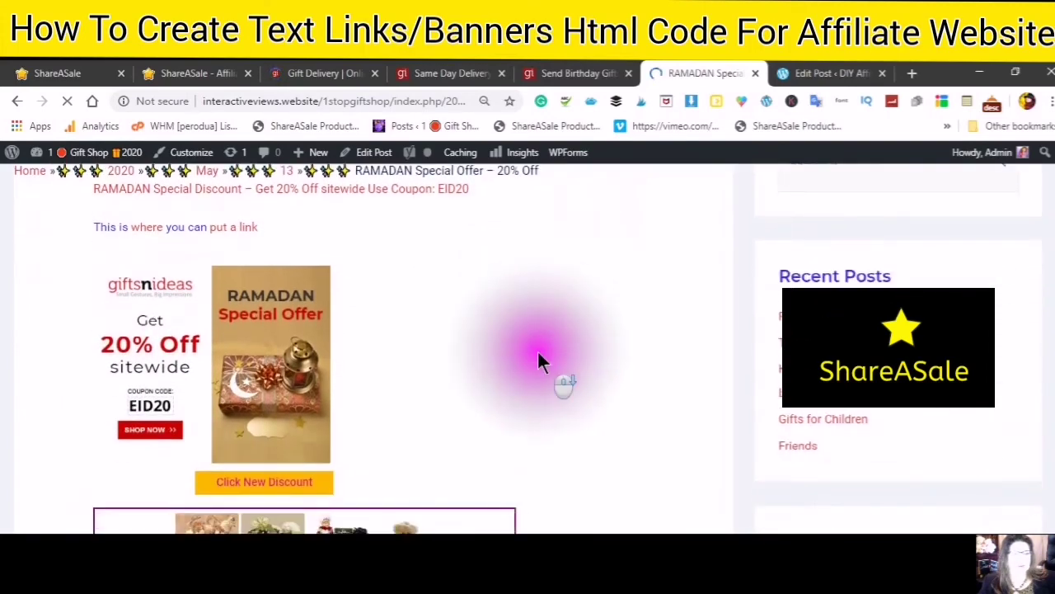
scroll(540, 402, down, 5)
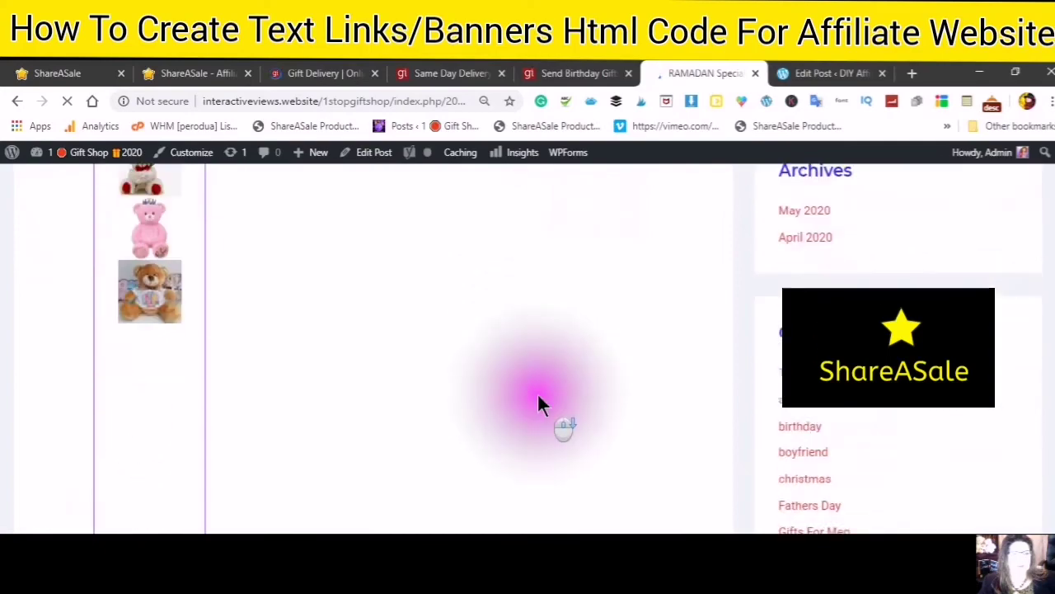
scroll(531, 405, down, 4)
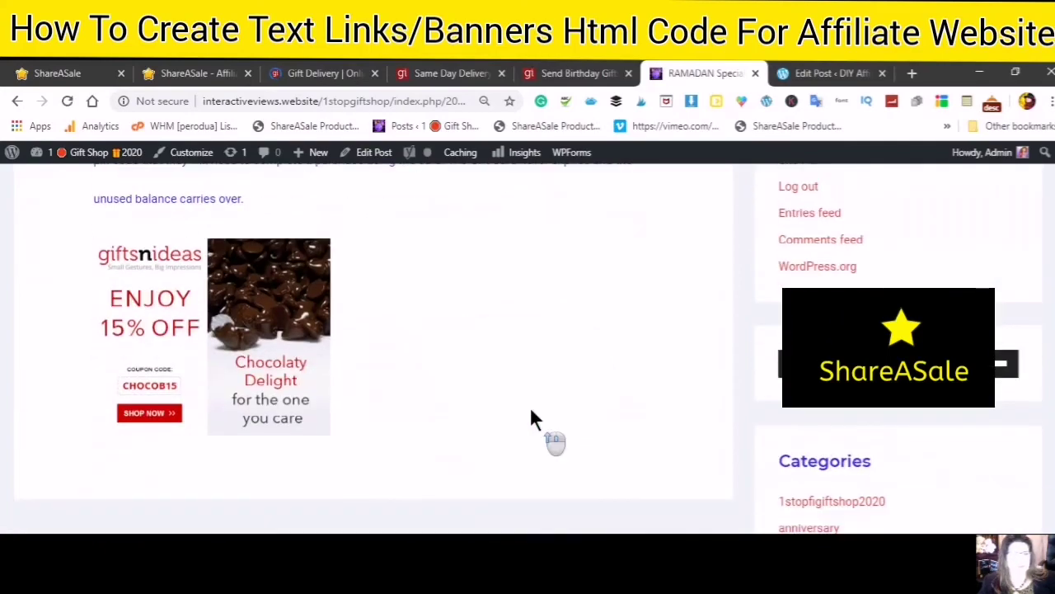
scroll(530, 419, up, 3)
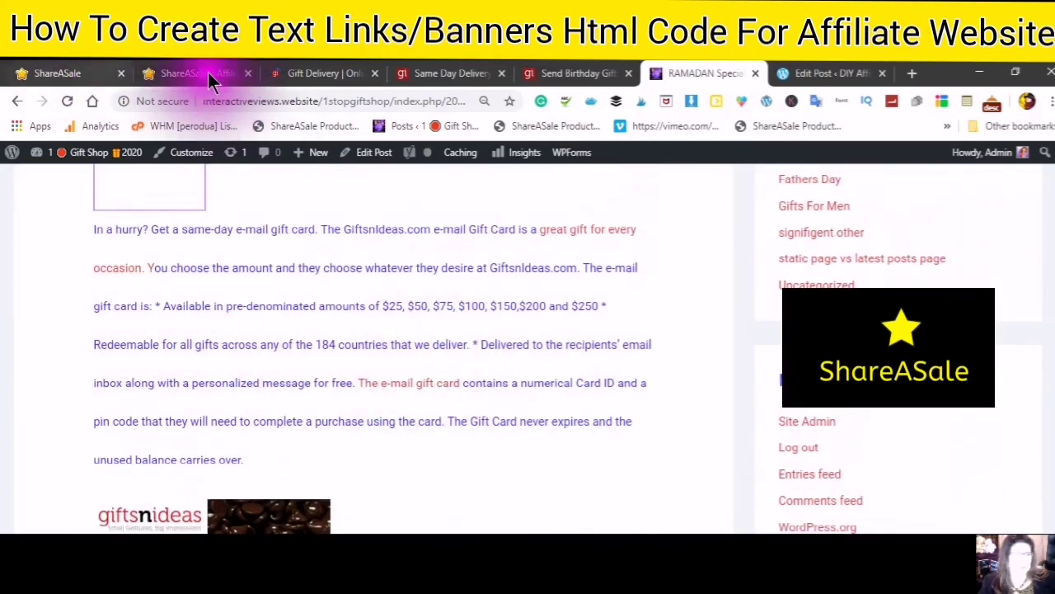
Step: Return to ShareASale, close the New-GNI-ChocoB3 banner details and open the 120x240-xmas-return-gift banner from the Giftsnideas.com banner list
click(208, 72)
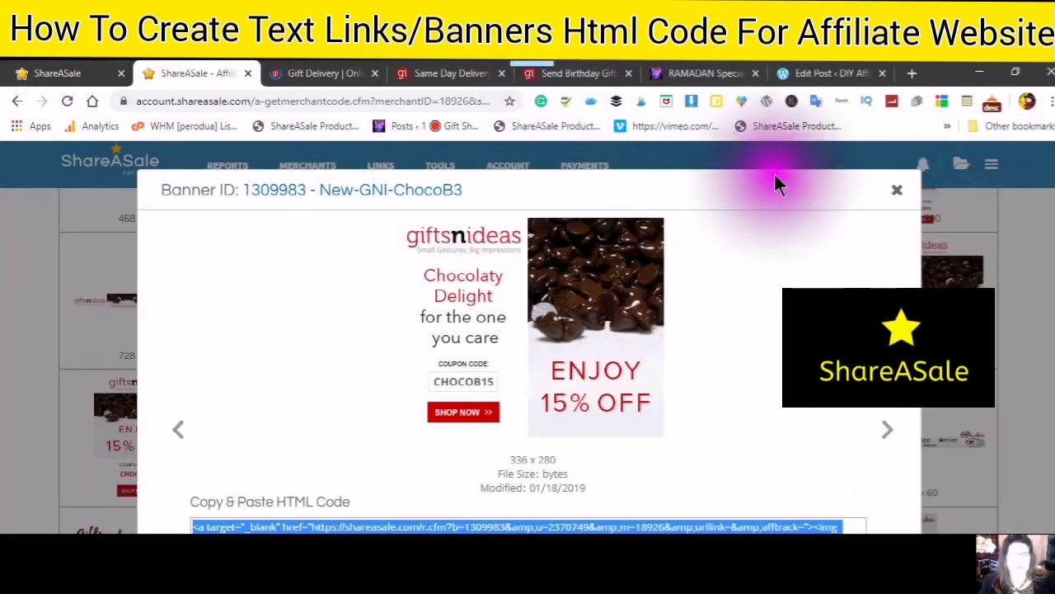
click(898, 193)
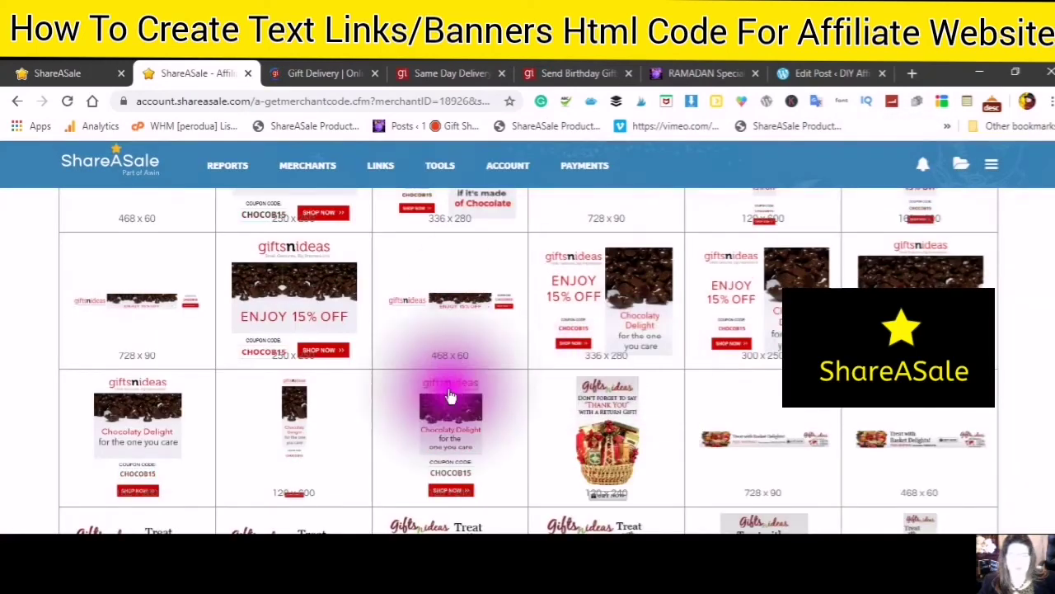
scroll(627, 425, up, 3)
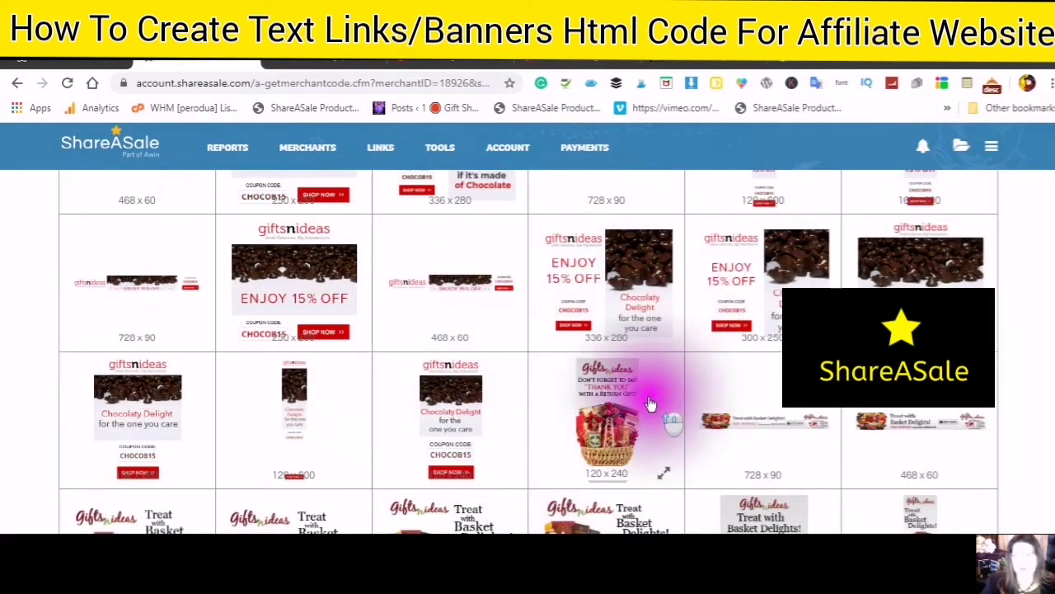
scroll(625, 409, up, 8)
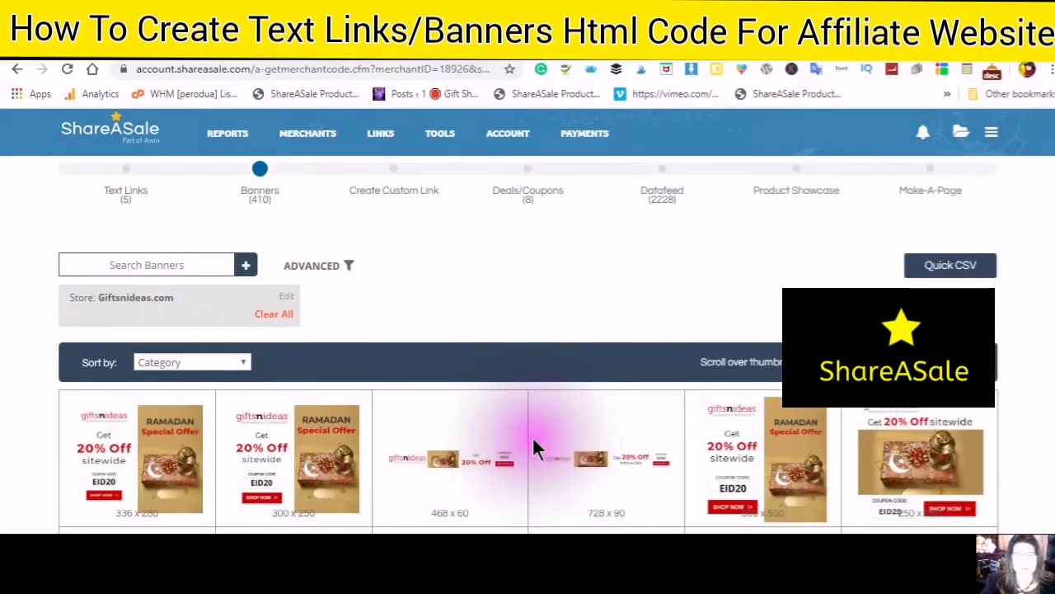
mouse_move(575, 448)
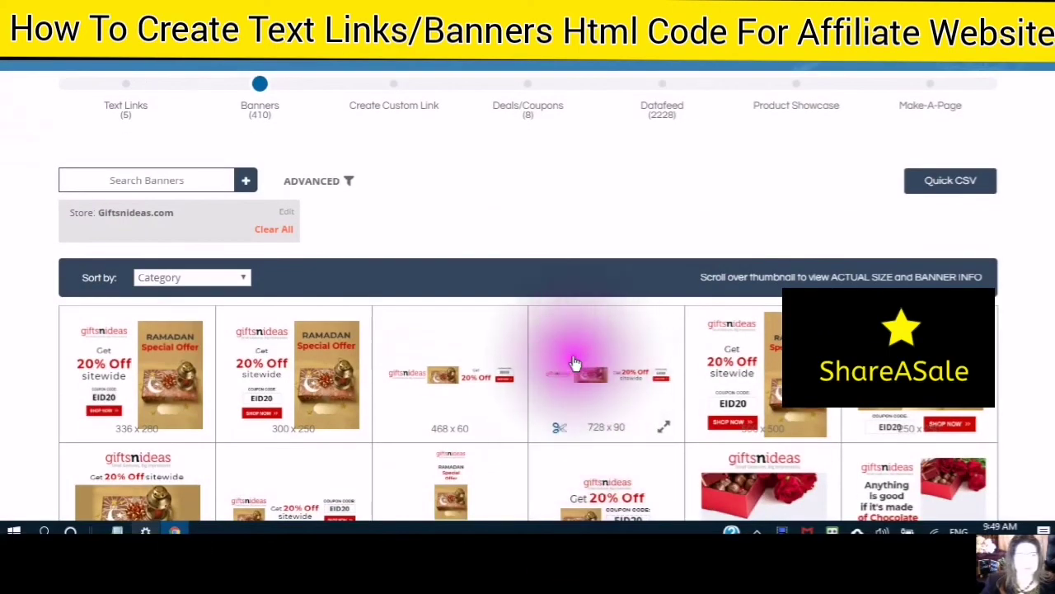
scroll(572, 360, down, 2)
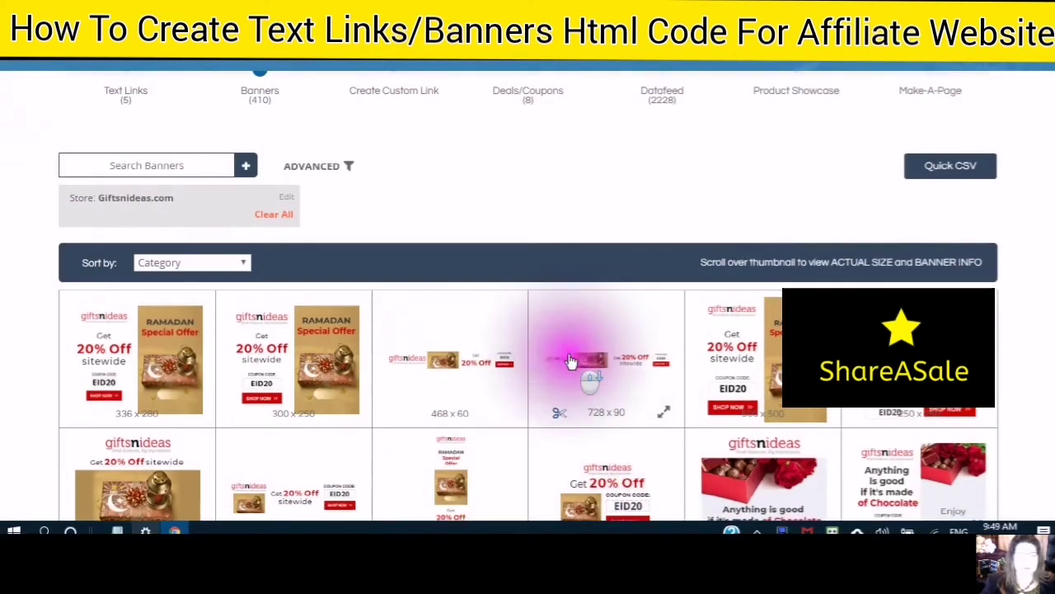
scroll(561, 372, down, 2)
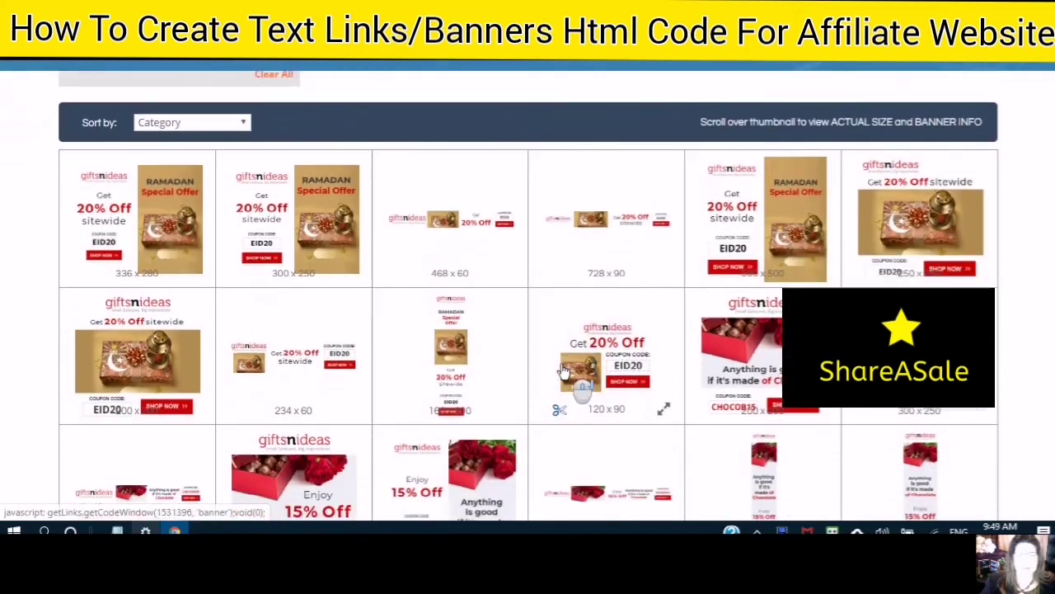
click(560, 366)
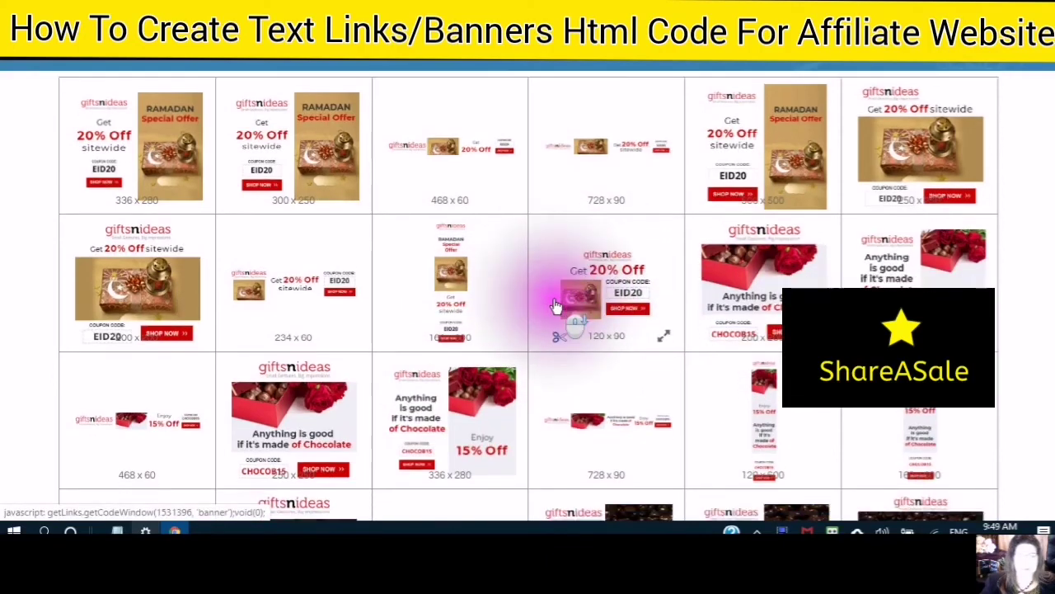
scroll(561, 302, down, 2)
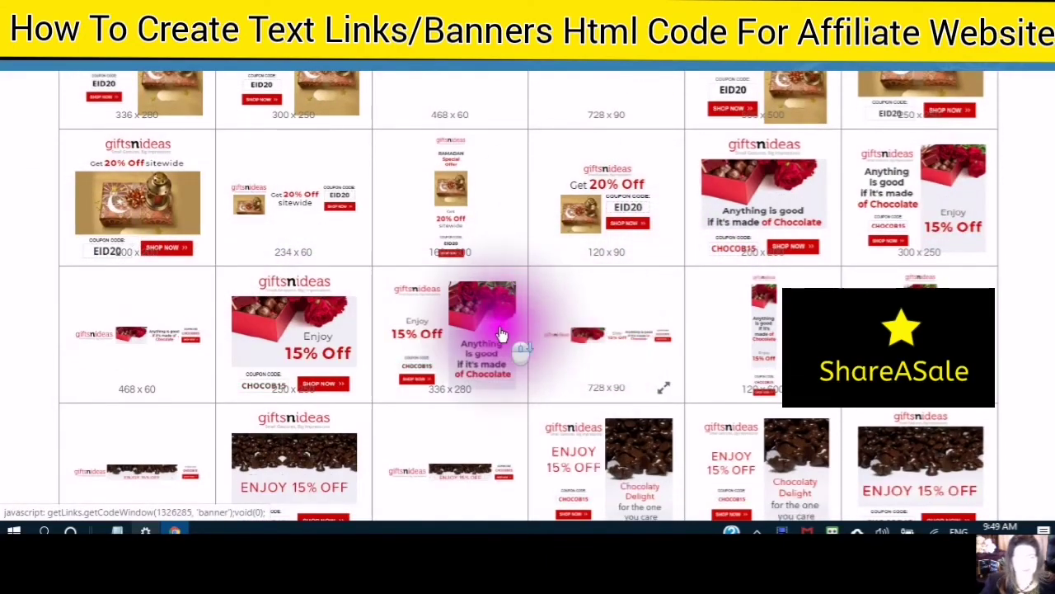
scroll(500, 363, down, 4)
scroll(500, 362, down, 1)
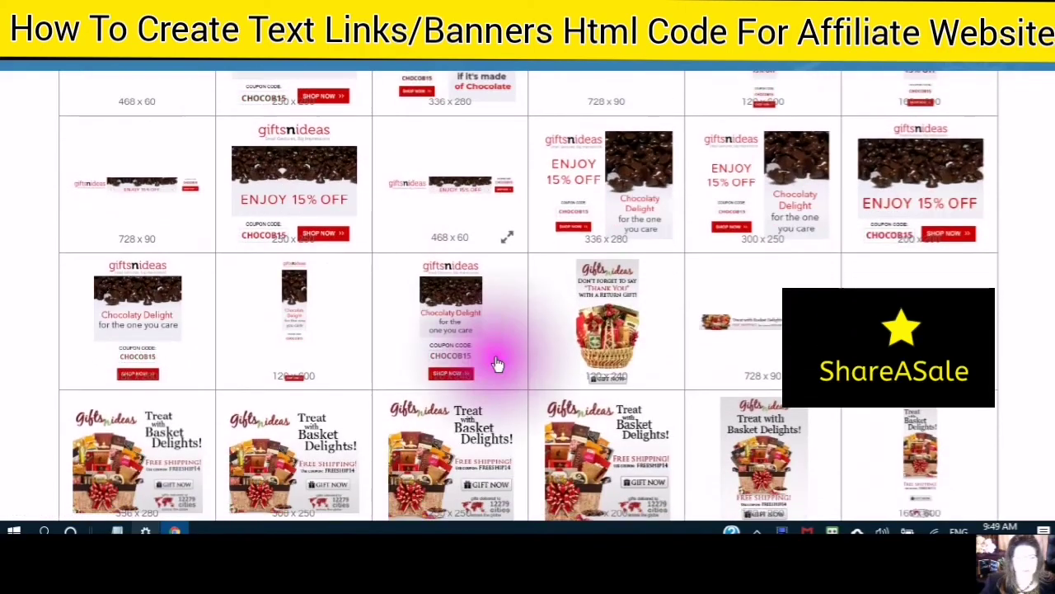
click(628, 301)
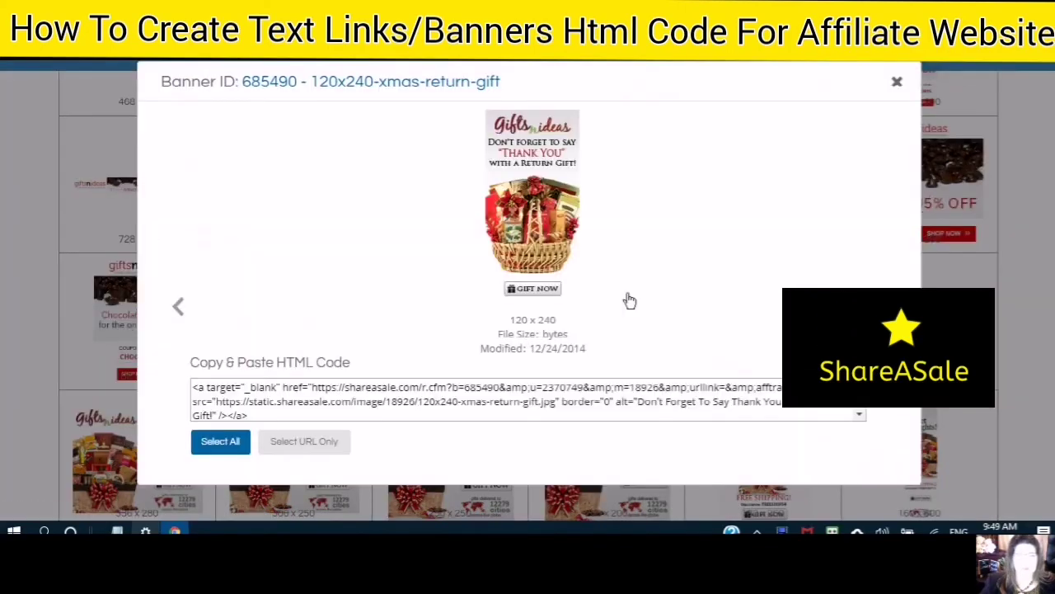
Step: Show the URL-only version of the 120x240-xmas-return-gift banner code and copy that link
scroll(318, 254, down, 1)
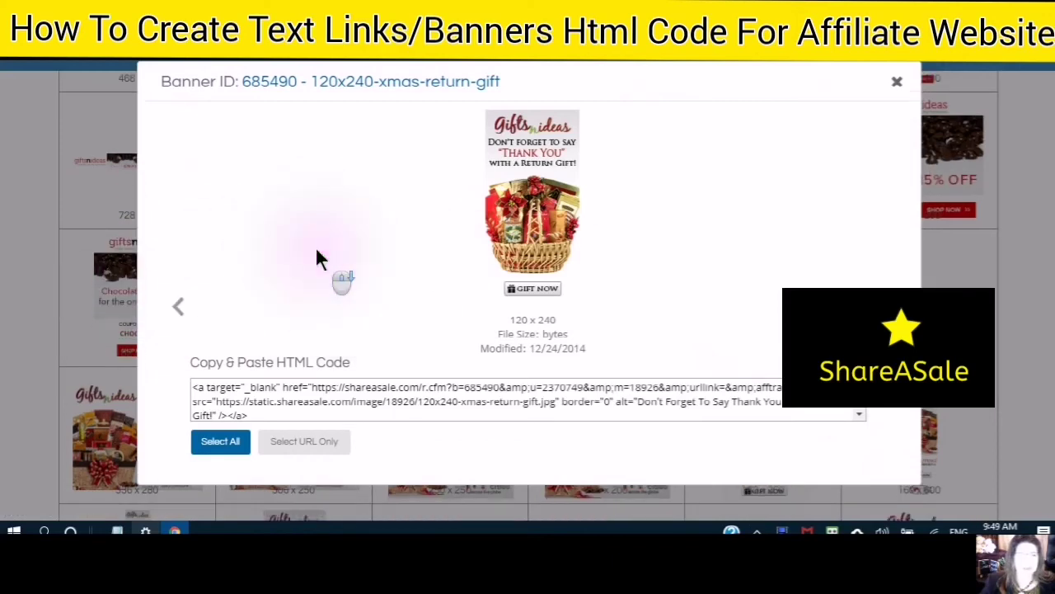
scroll(239, 435, down, 1)
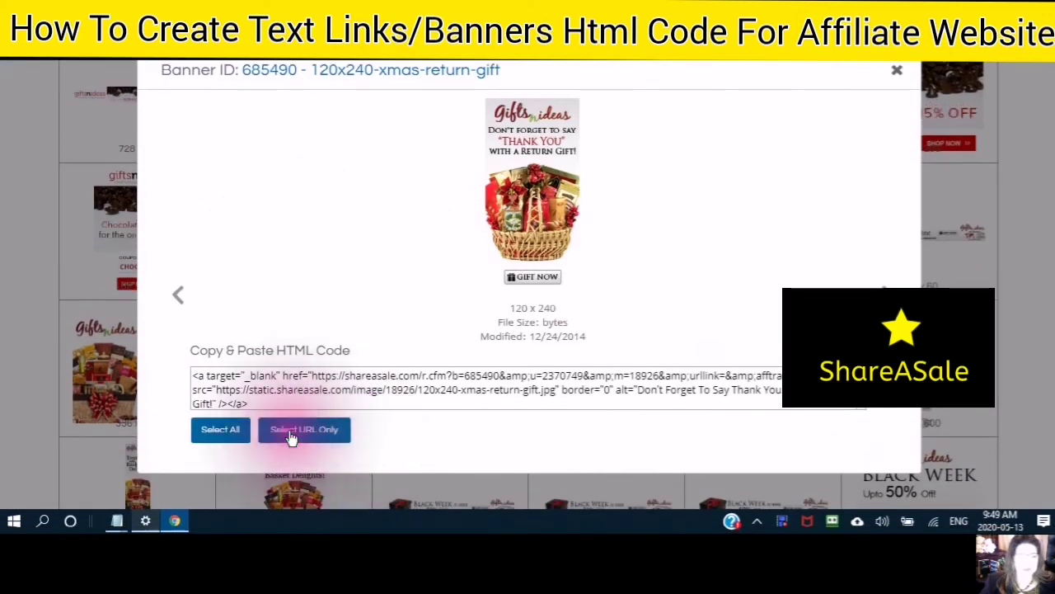
click(290, 430)
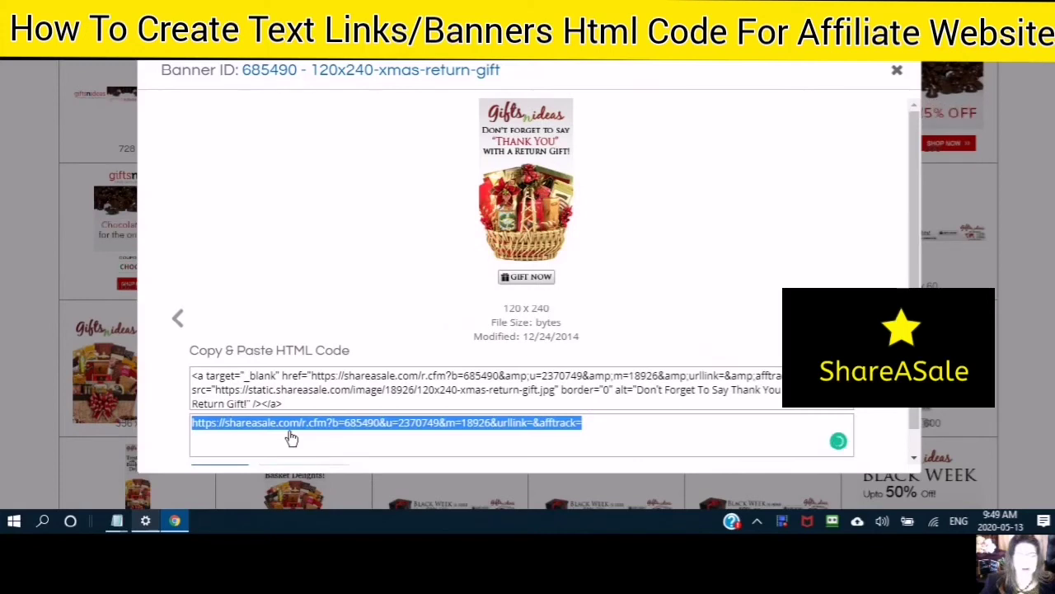
click(230, 421)
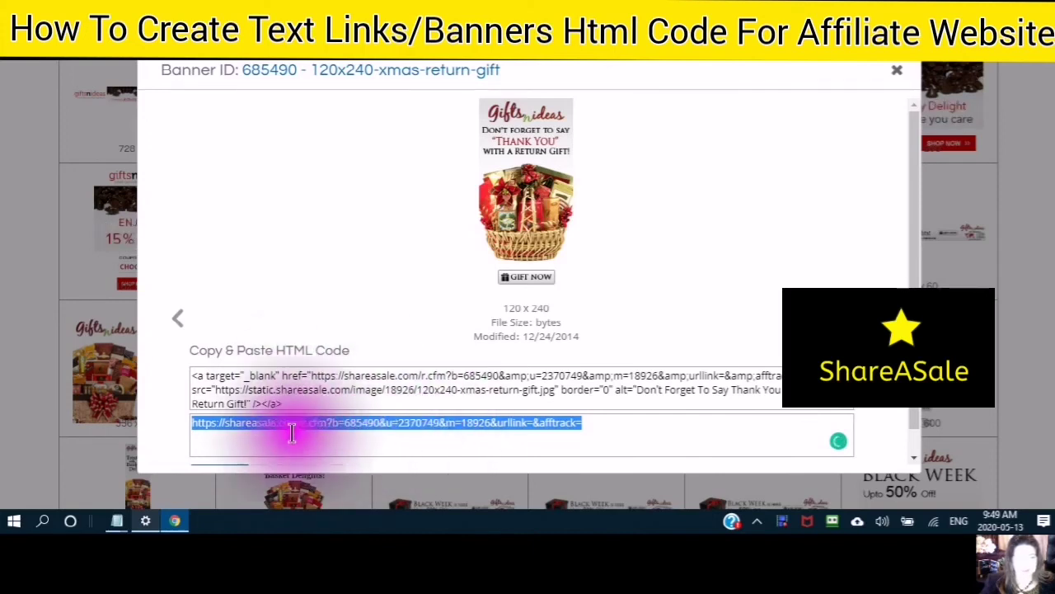
scroll(208, 455, down, 1)
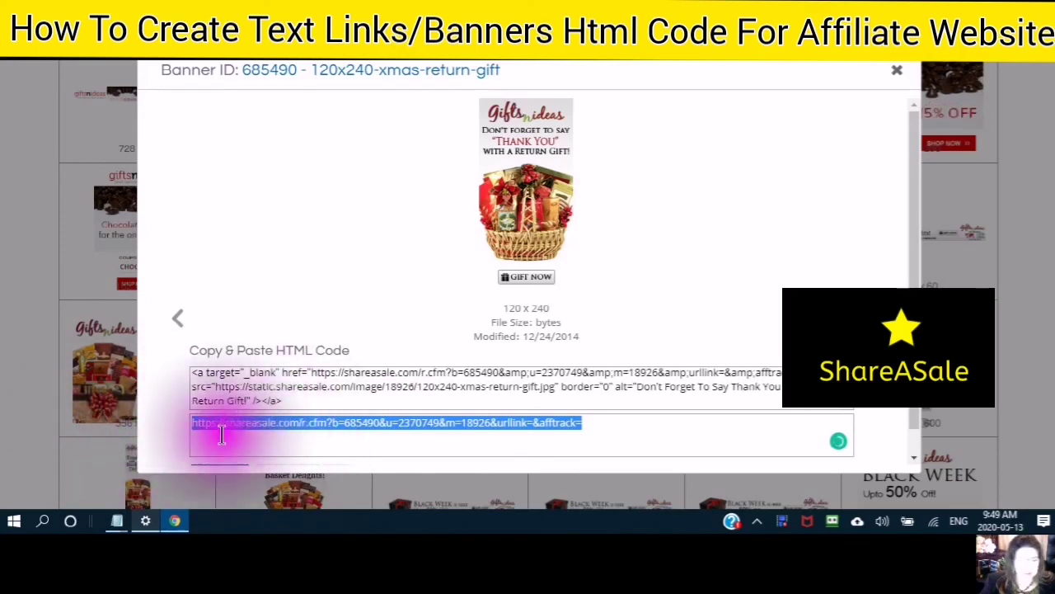
right_click(316, 422)
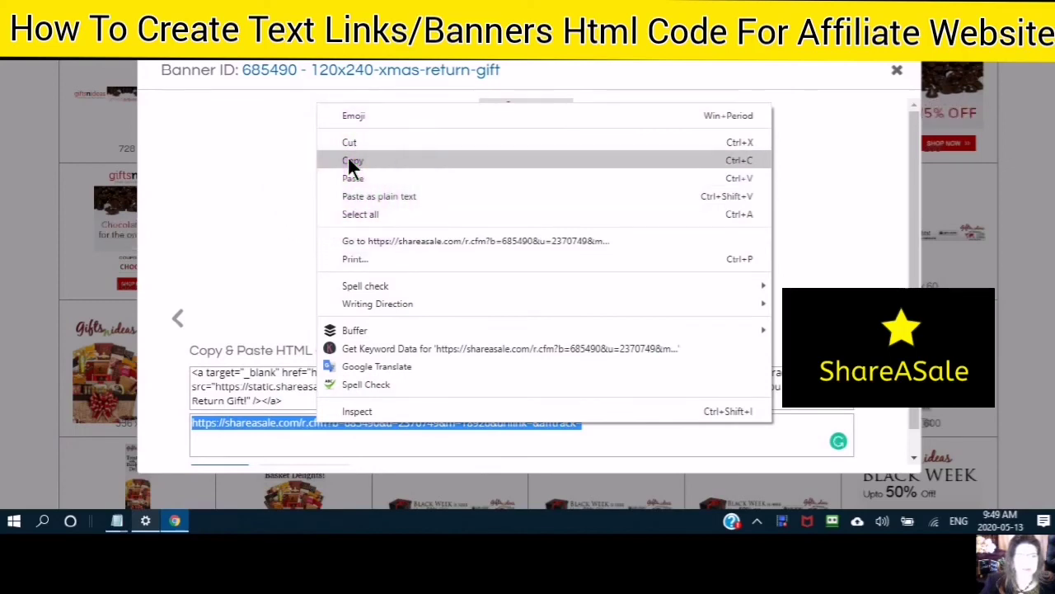
click(350, 163)
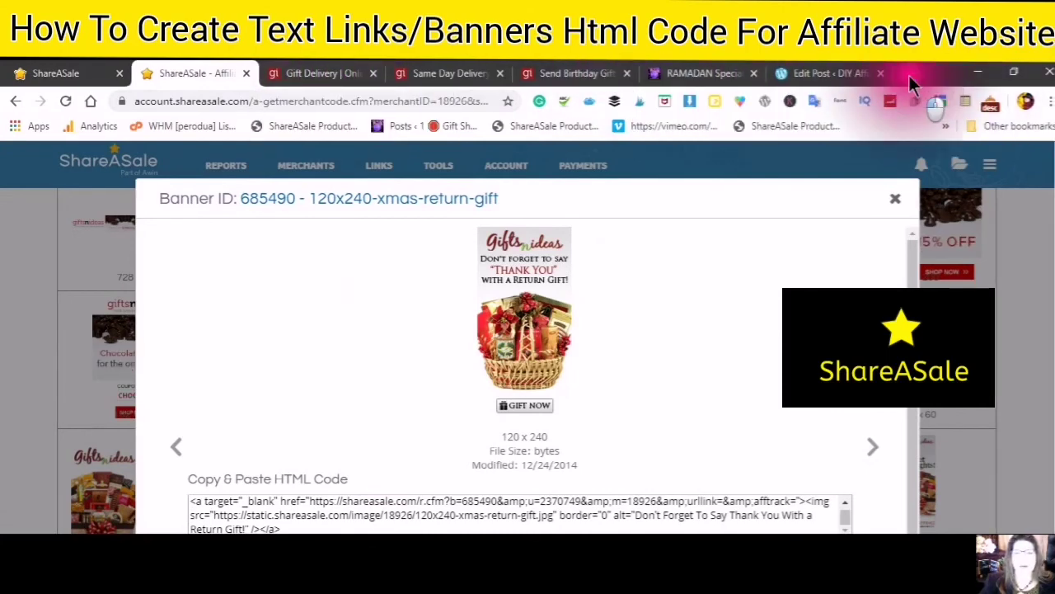
Step: Load the copied banner link in a new browser tab to test where it leads
click(910, 73)
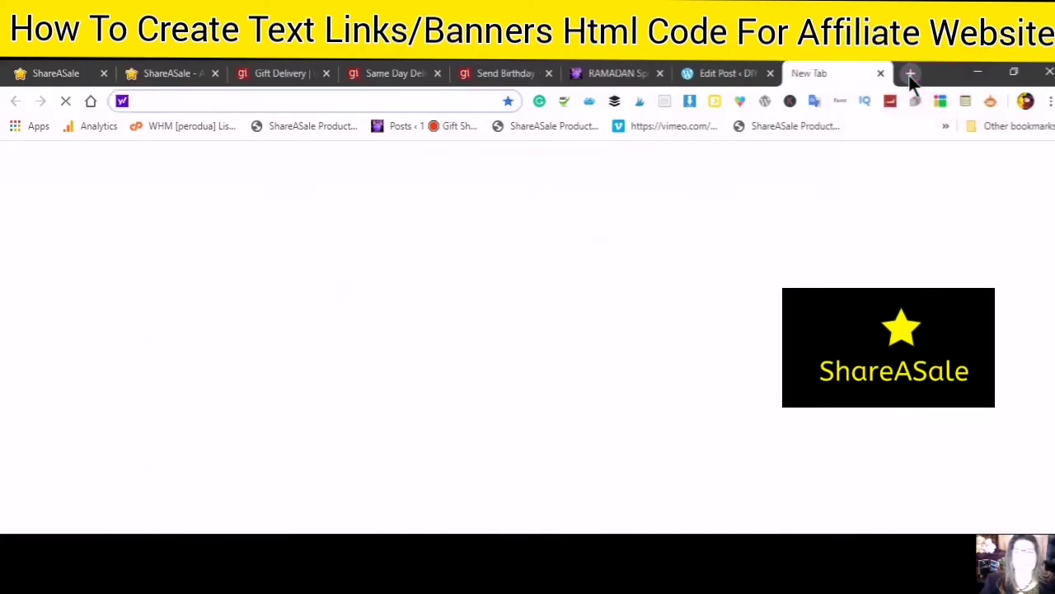
right_click(139, 99)
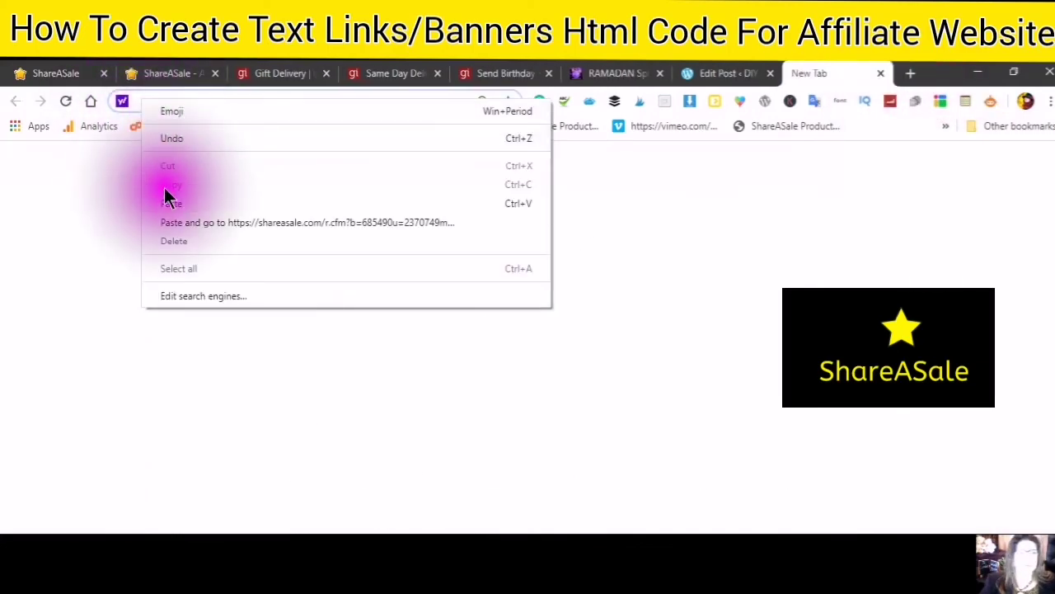
click(169, 204)
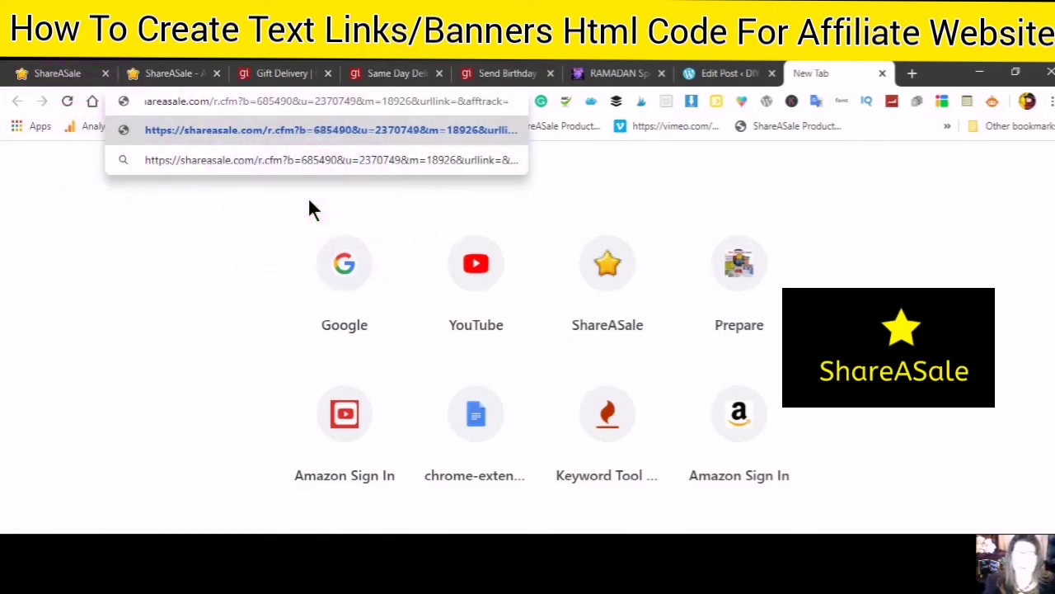
key(Return)
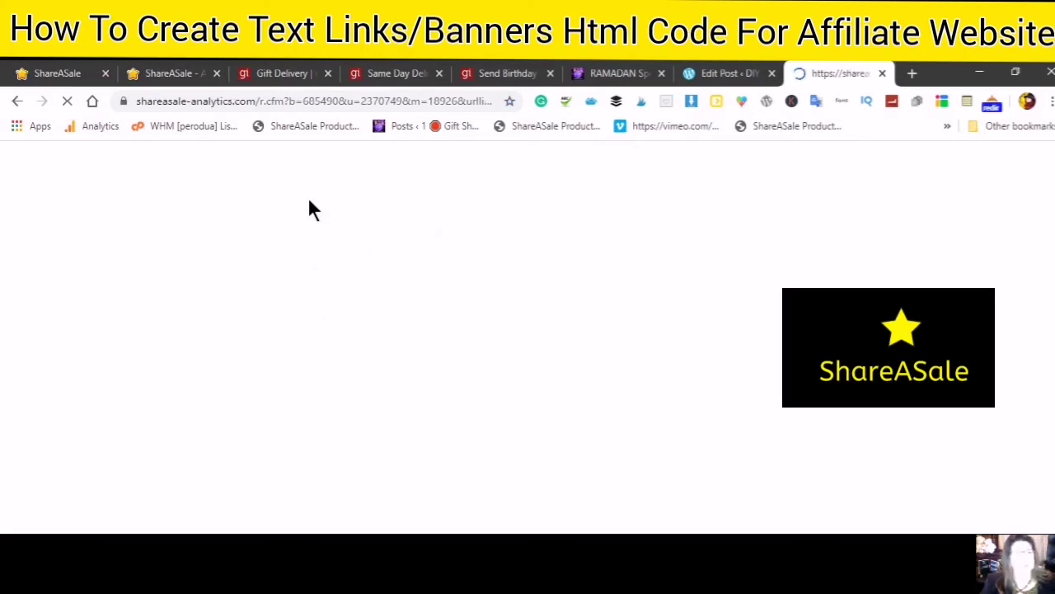
click(334, 194)
click(347, 161)
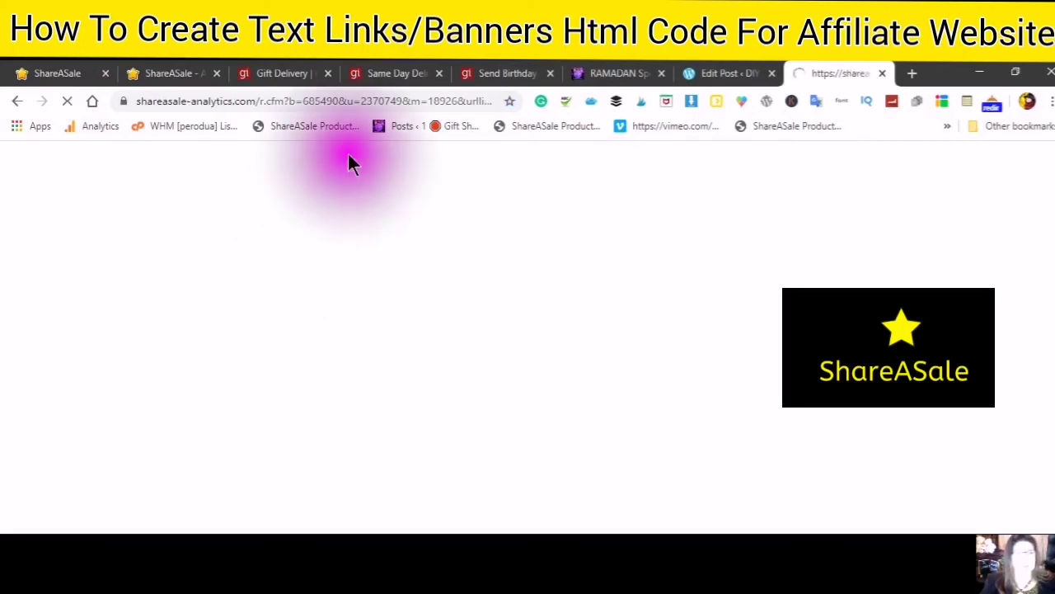
click(346, 141)
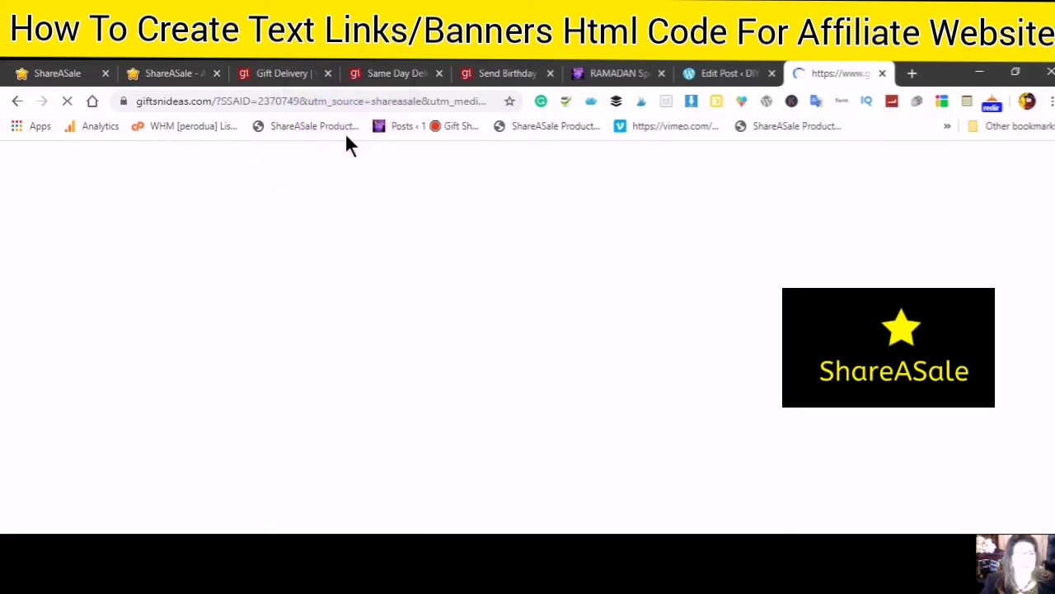
Step: Examine the Giftsnideas page opened by the banner link, from the delivery search down to the featured top gifts
click(344, 127)
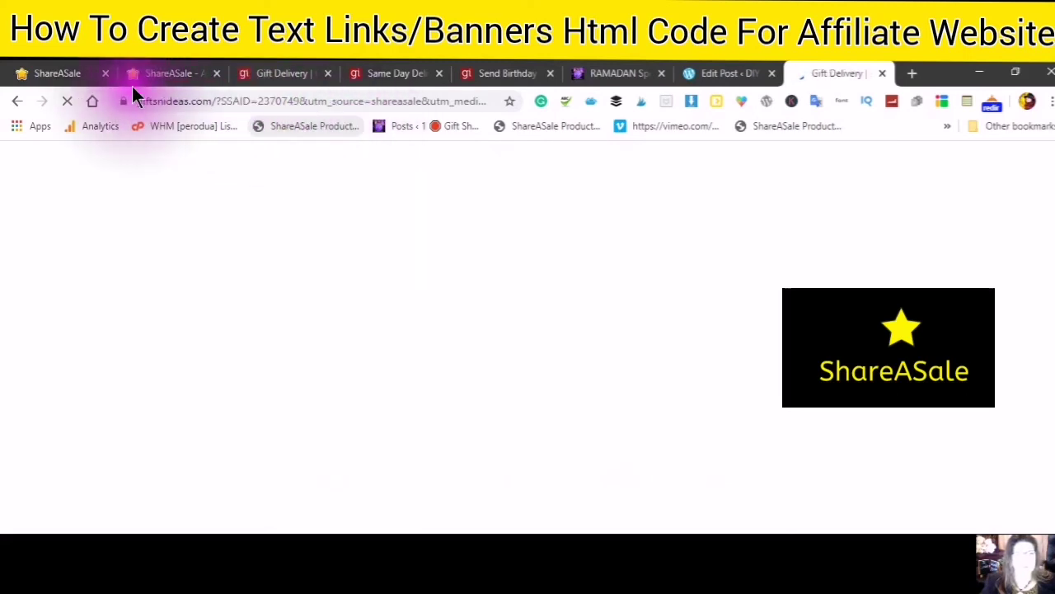
click(77, 94)
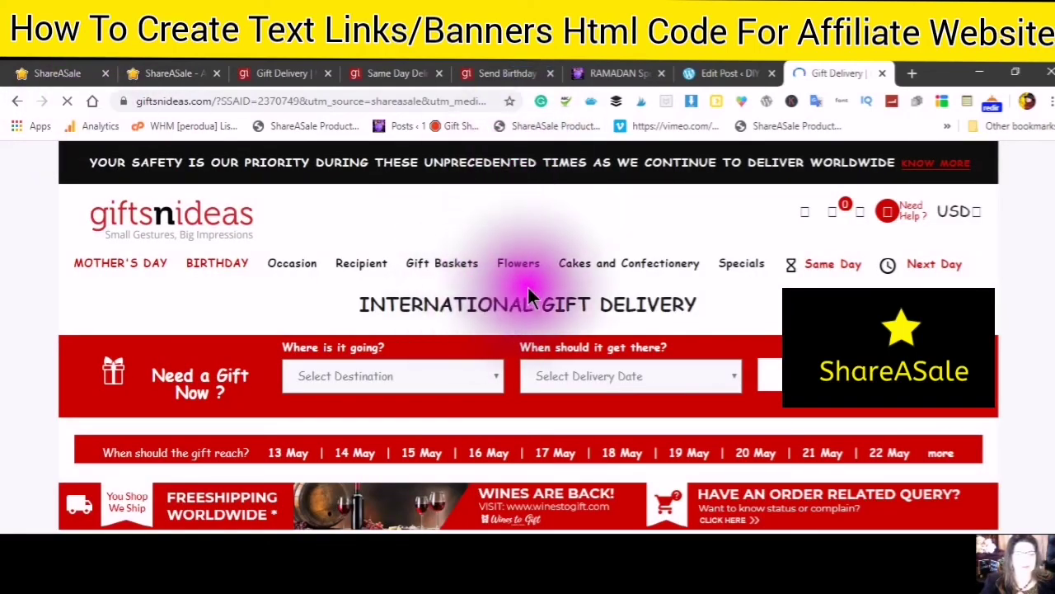
scroll(504, 401, down, 3)
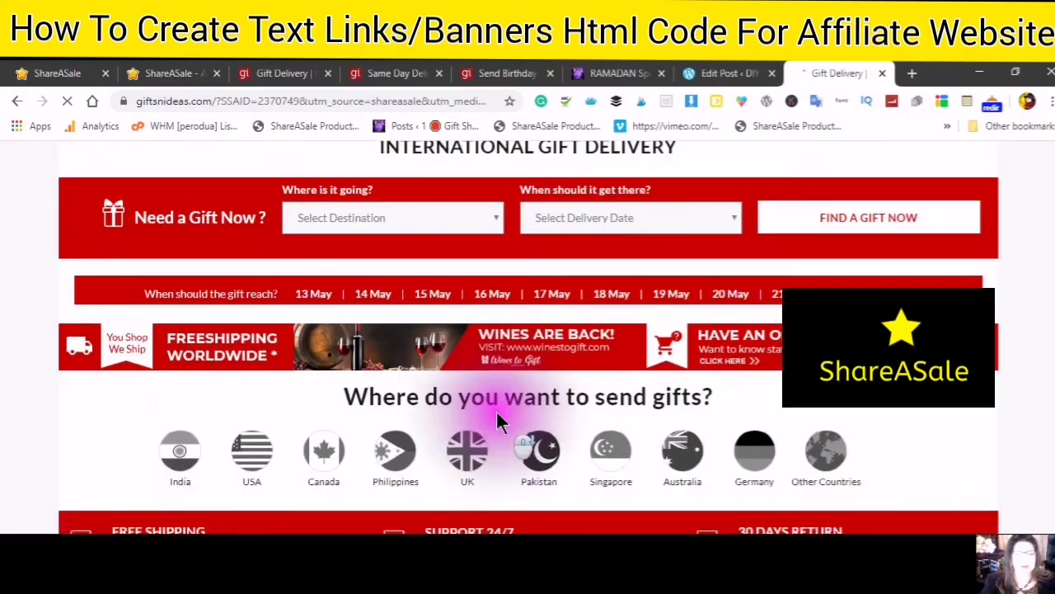
scroll(497, 419, down, 4)
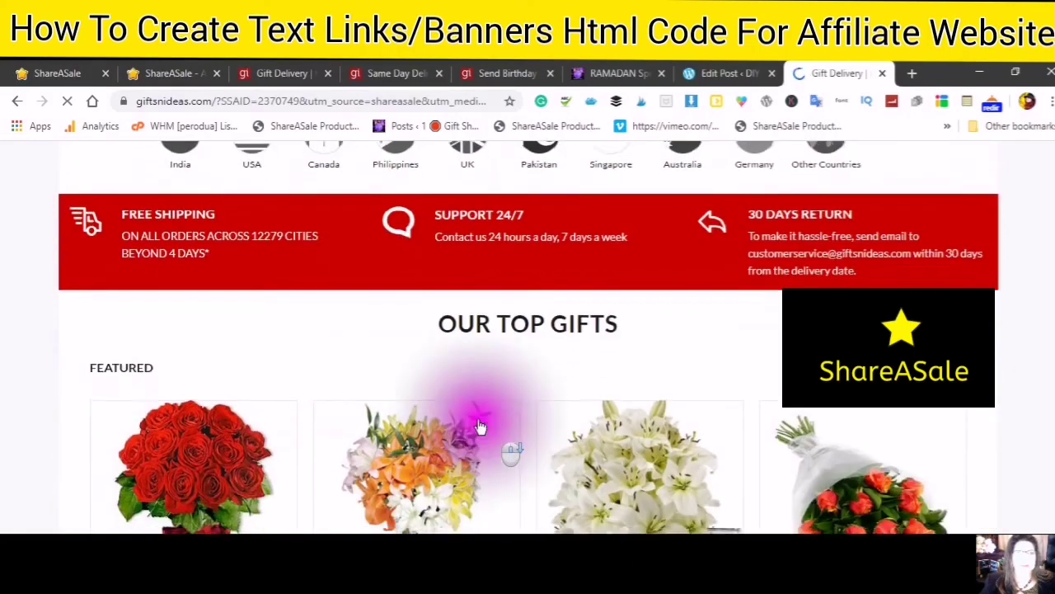
scroll(474, 427, down, 1)
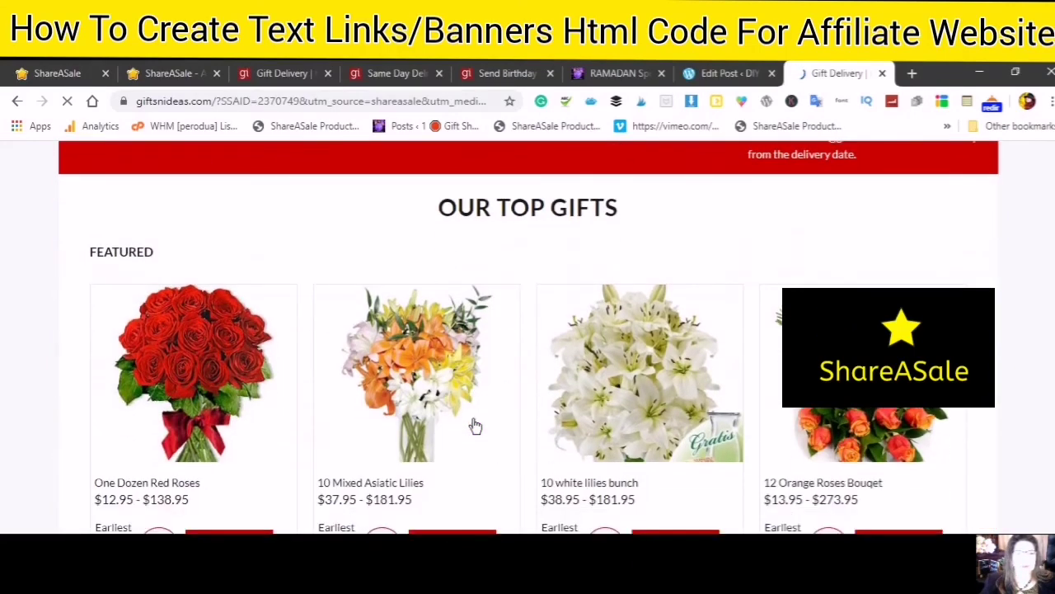
scroll(474, 426, up, 2)
scroll(474, 426, up, 4)
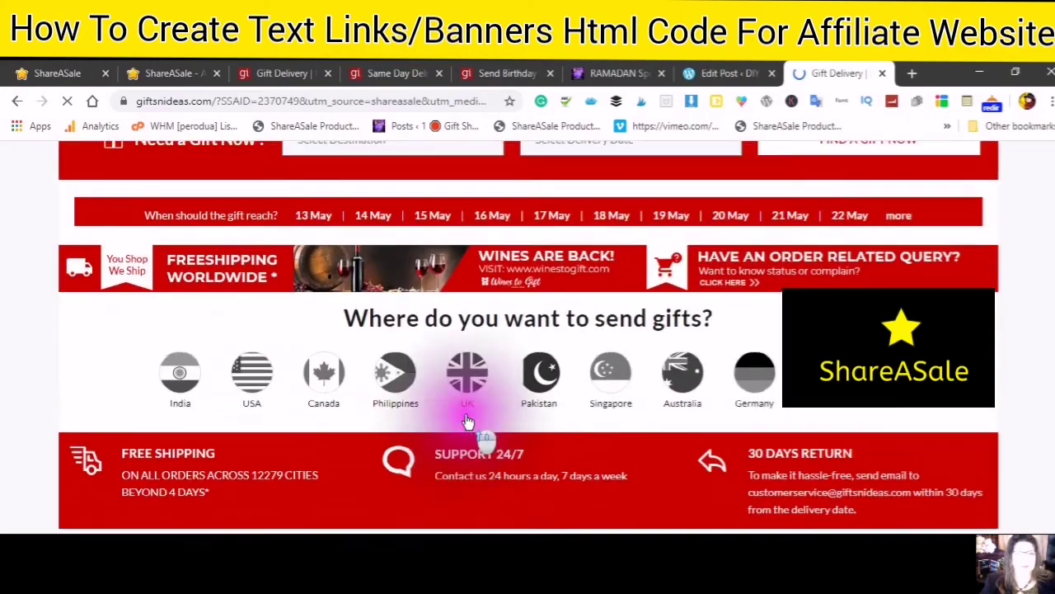
scroll(466, 420, down, 3)
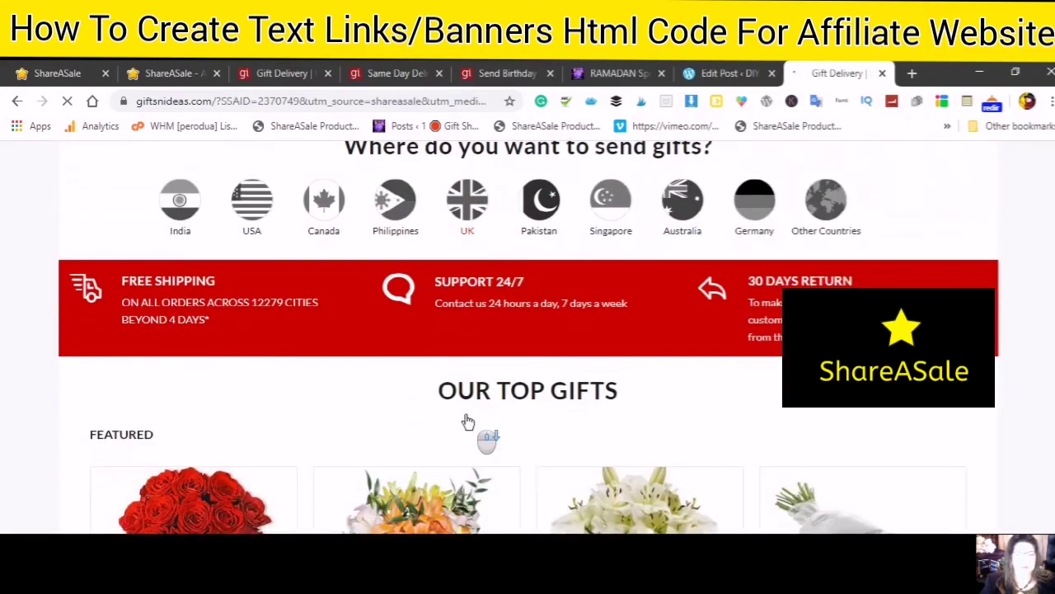
scroll(467, 422, up, 3)
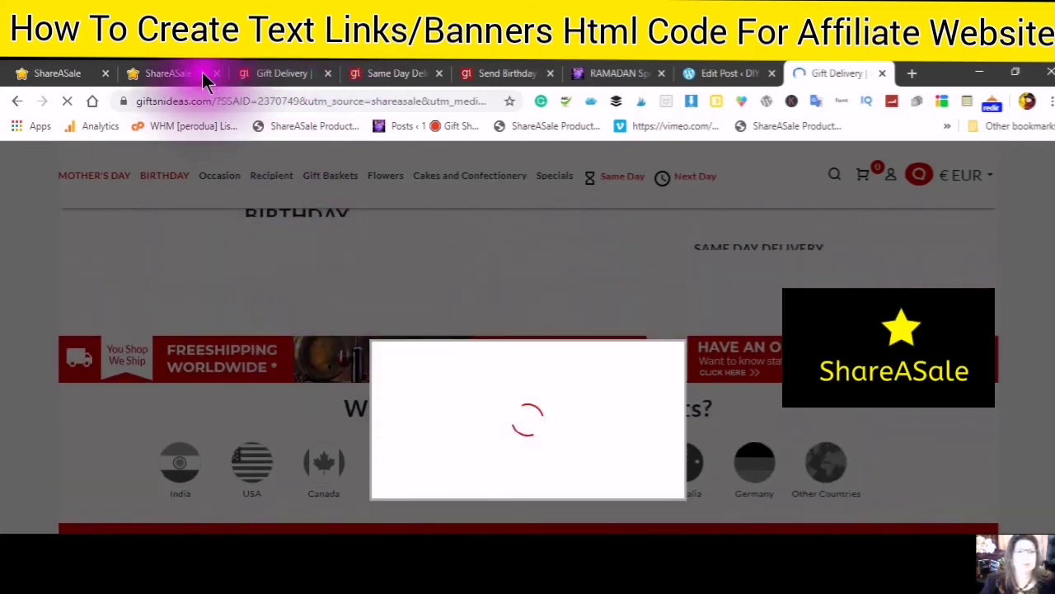
Step: Return to the 120x240-xmas-return-gift banner details in ShareASale and copy its URL-only link again
click(173, 72)
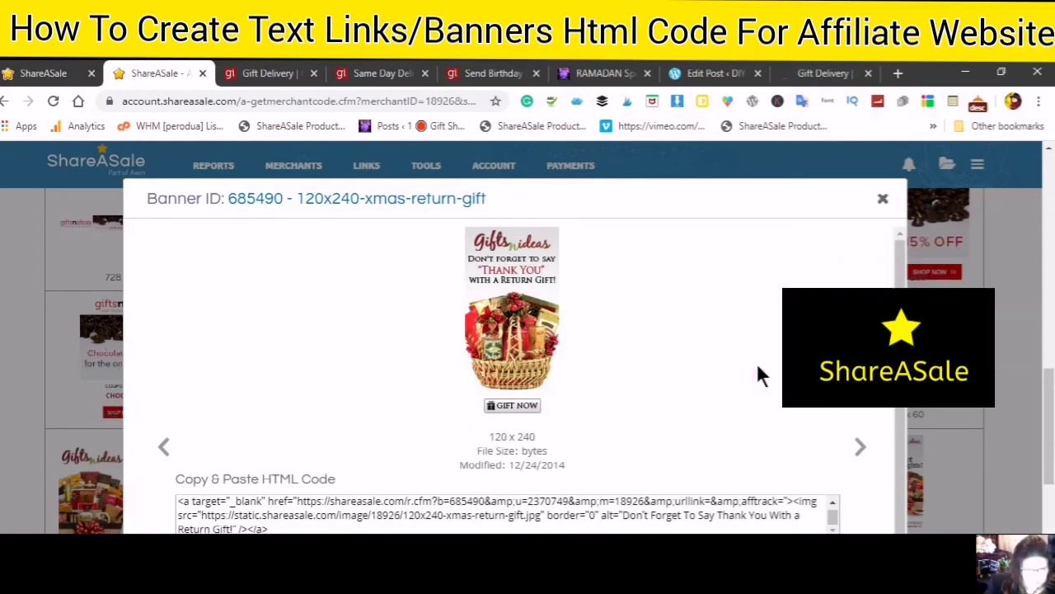
click(537, 492)
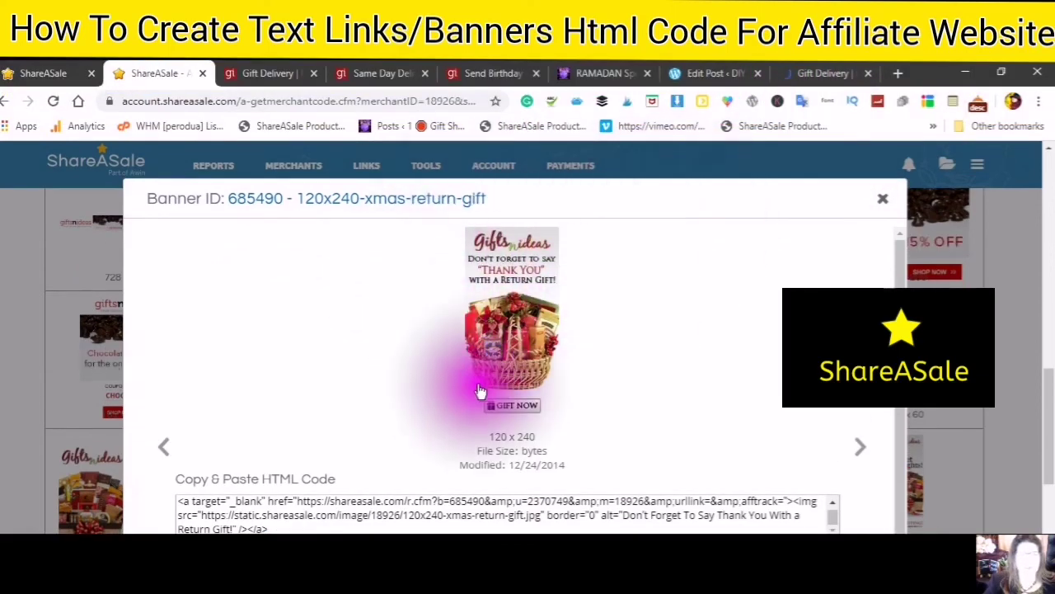
click(339, 468)
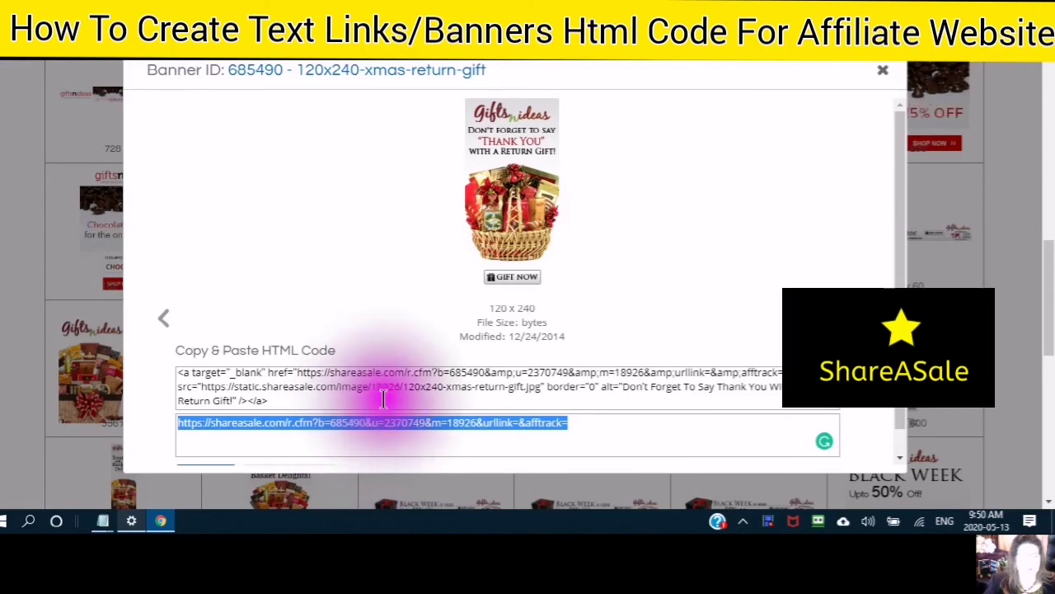
scroll(383, 399, down, 1)
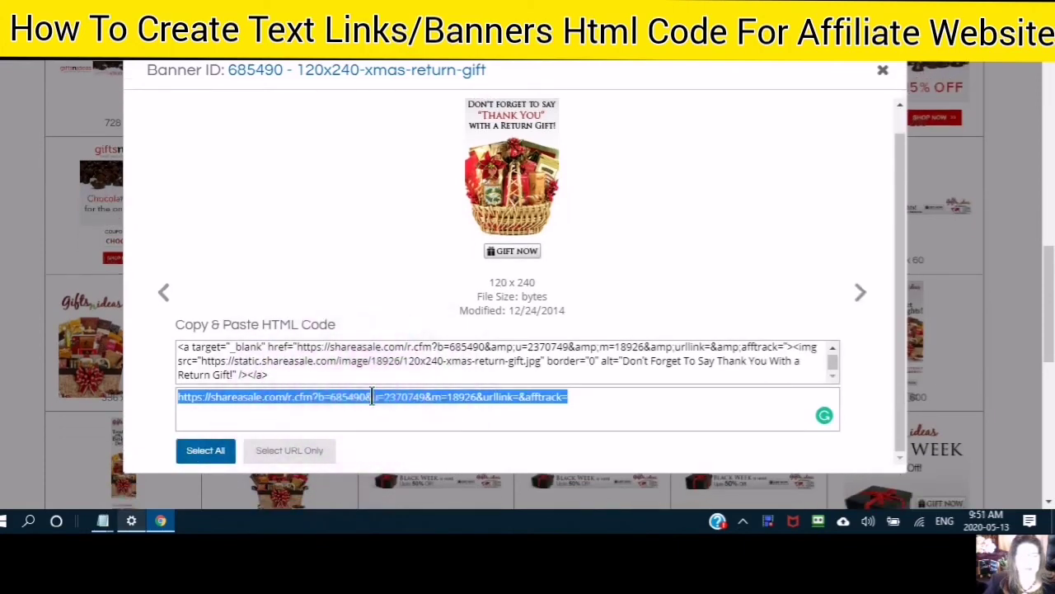
right_click(312, 396)
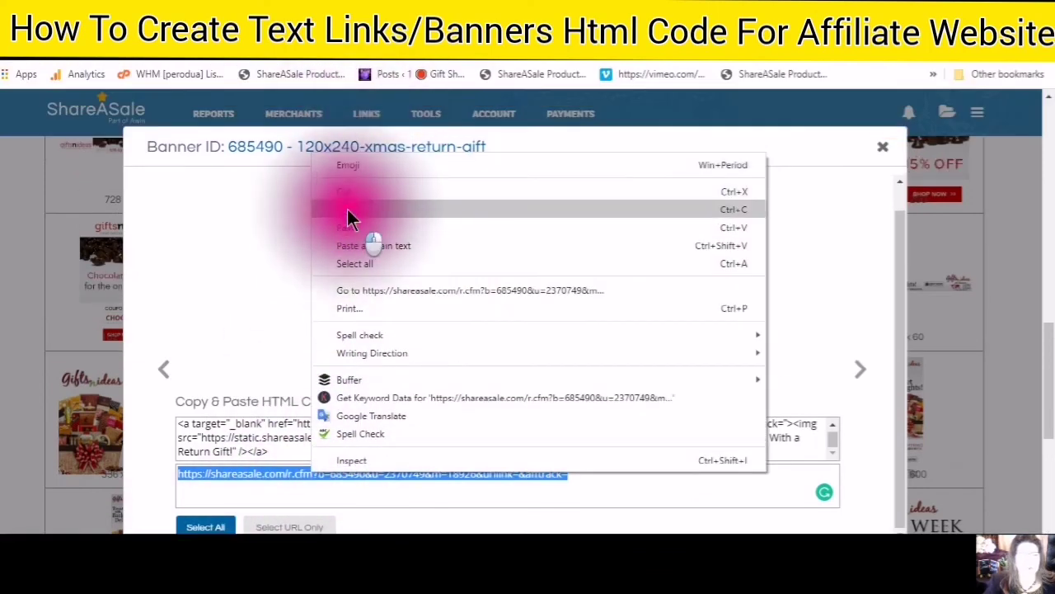
click(347, 208)
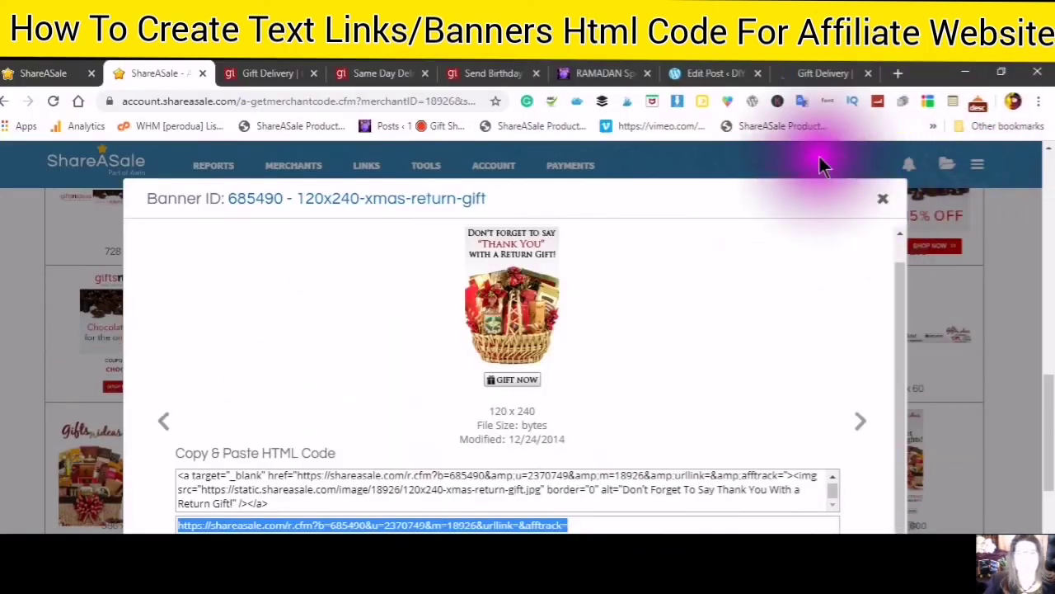
Step: Switch past the WordPress post editor to the published RAMADAN Special Offer post and review it up to the coupon link
click(685, 73)
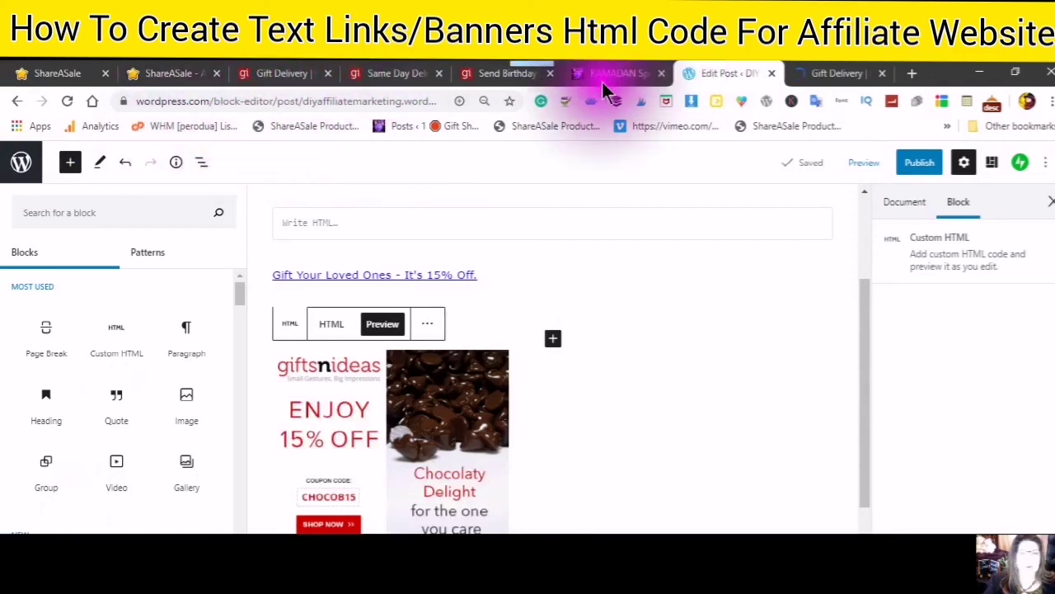
click(600, 73)
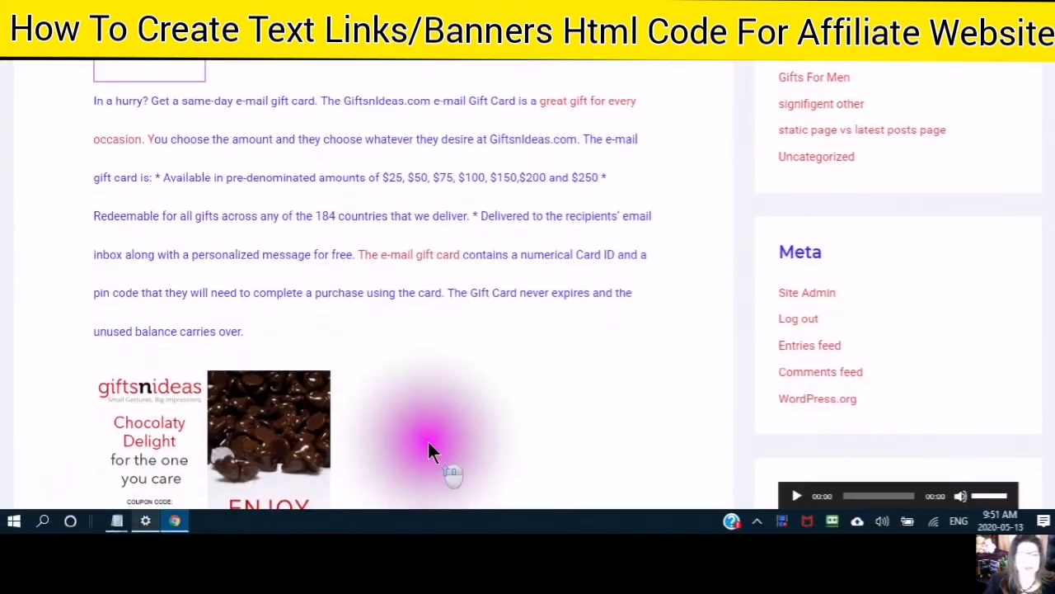
scroll(427, 451, up, 5)
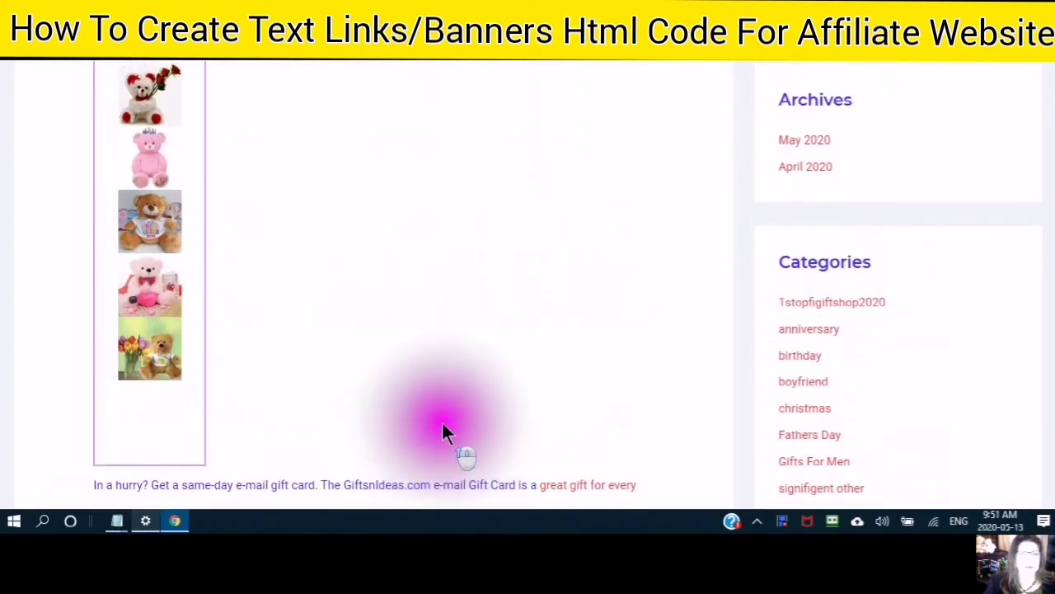
scroll(443, 431, up, 6)
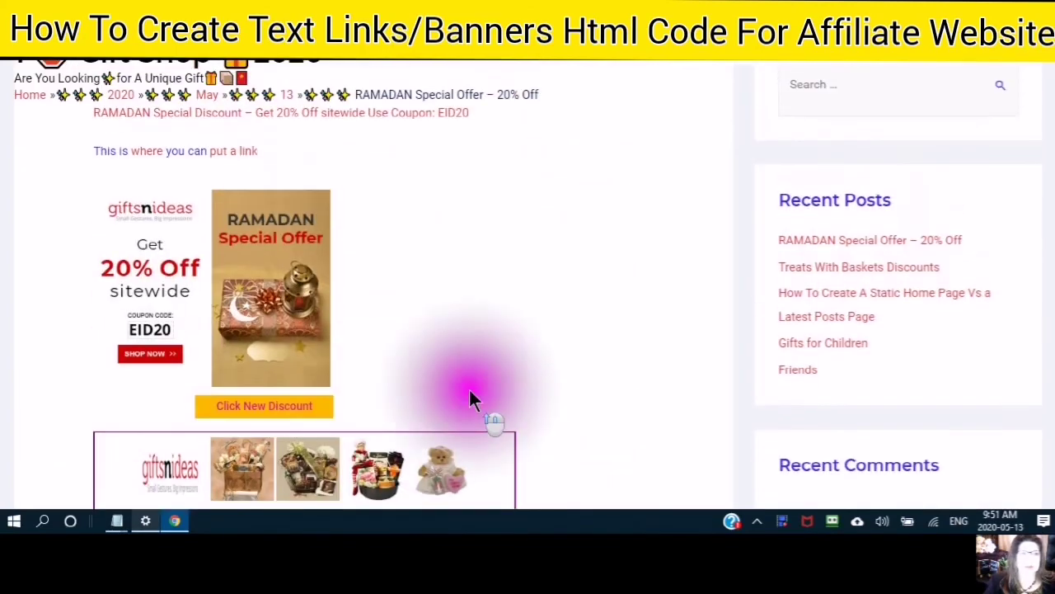
scroll(470, 391, up, 1)
scroll(493, 379, down, 1)
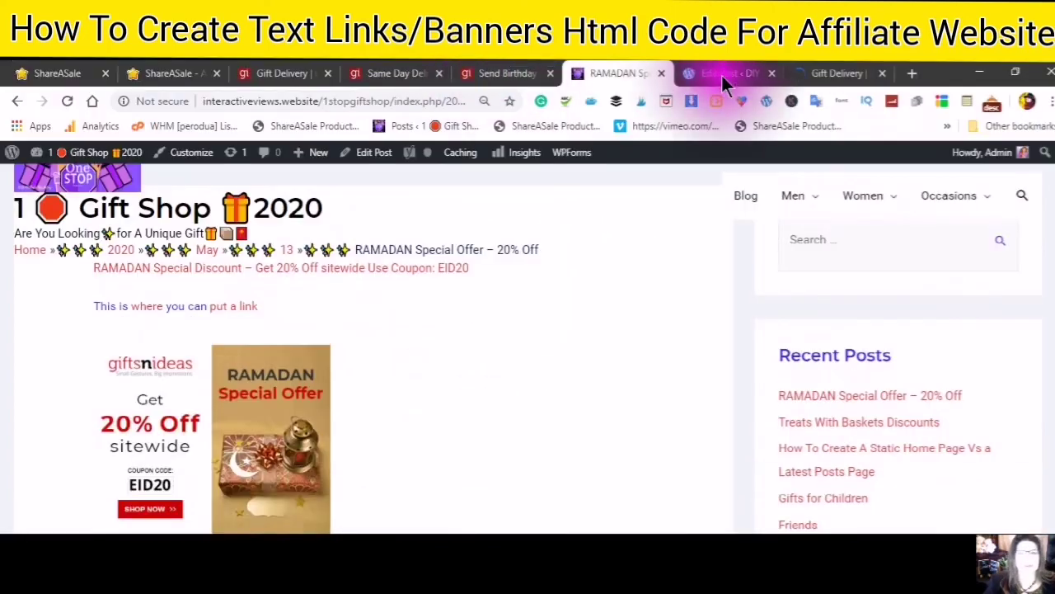
Step: Go back to the Giftsnideas page opened by the banner link and look over its gift category tiles
click(807, 77)
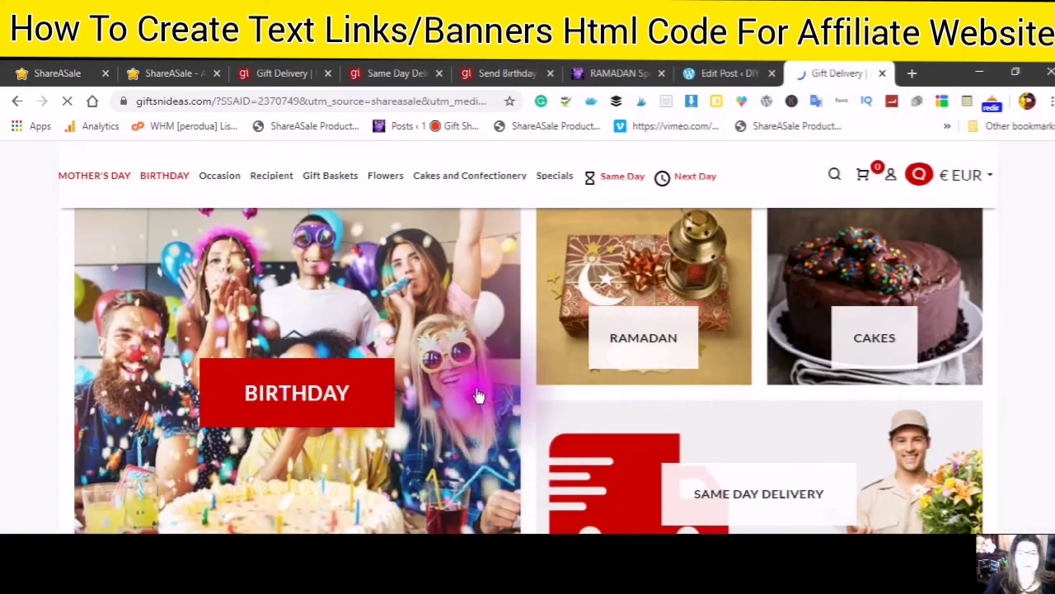
scroll(544, 429, down, 2)
scroll(544, 445, down, 5)
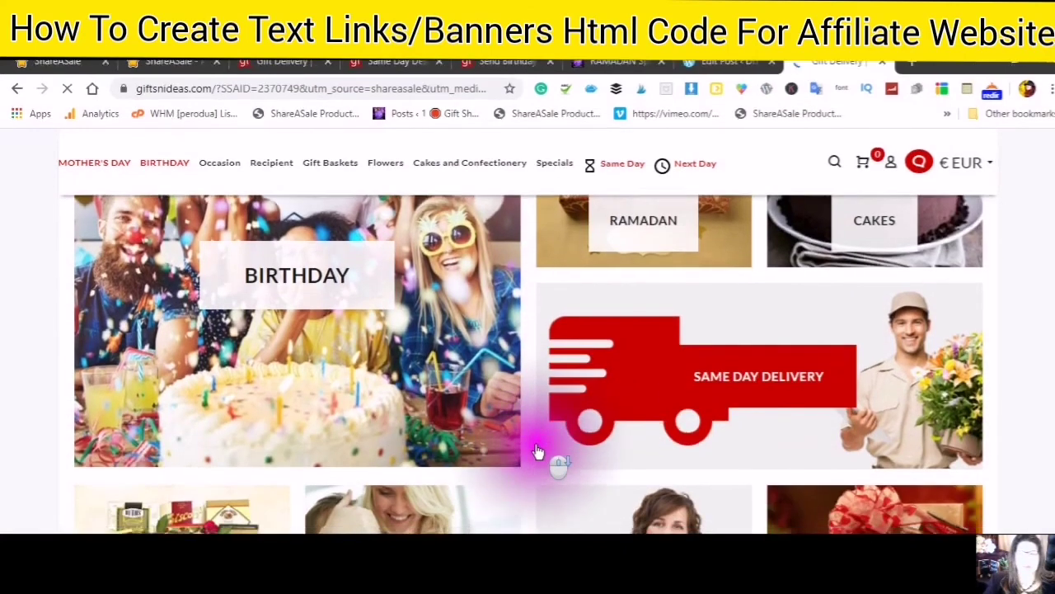
scroll(521, 441, down, 3)
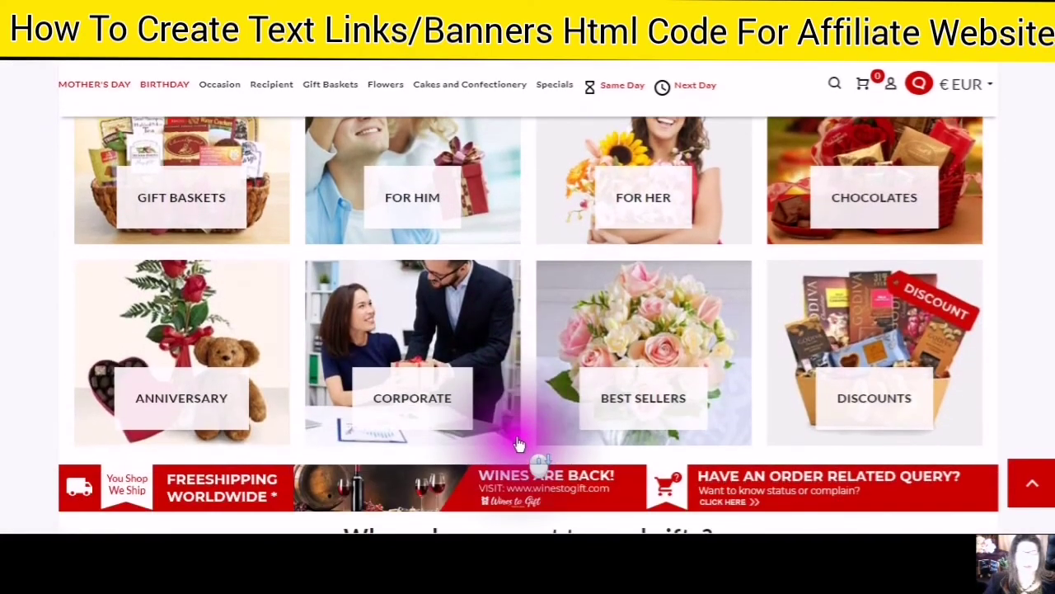
scroll(517, 444, up, 3)
scroll(516, 446, up, 6)
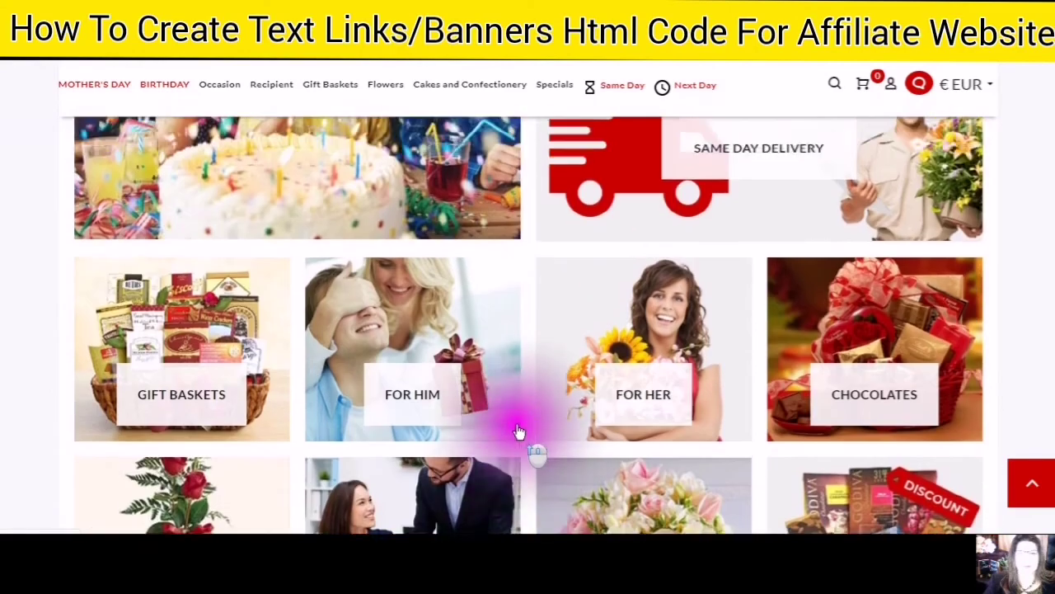
scroll(515, 375, up, 3)
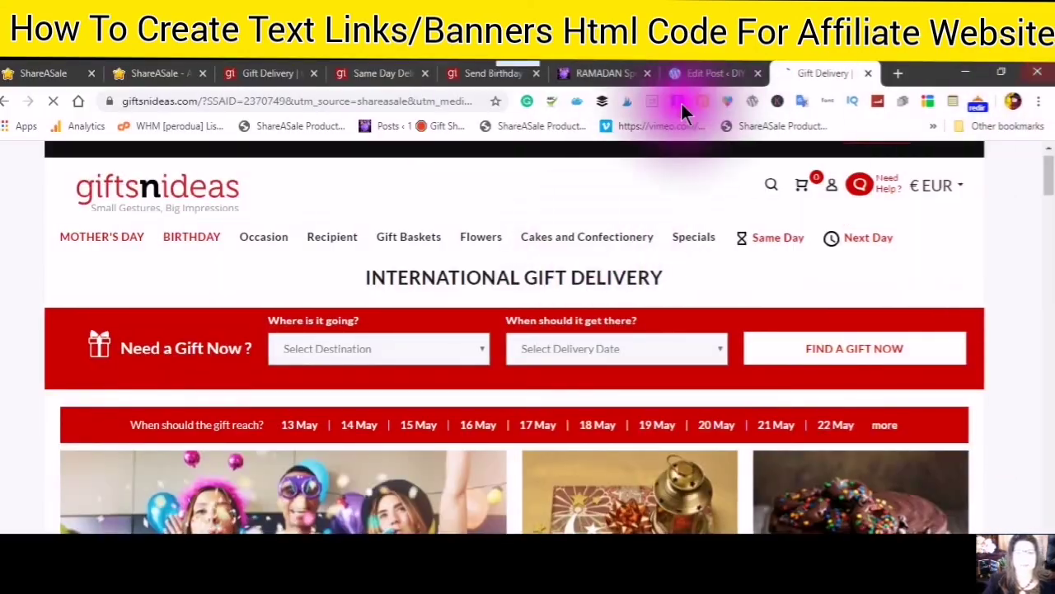
Step: Return to ShareASale and close the 120x240-xmas-return-gift banner details
click(178, 74)
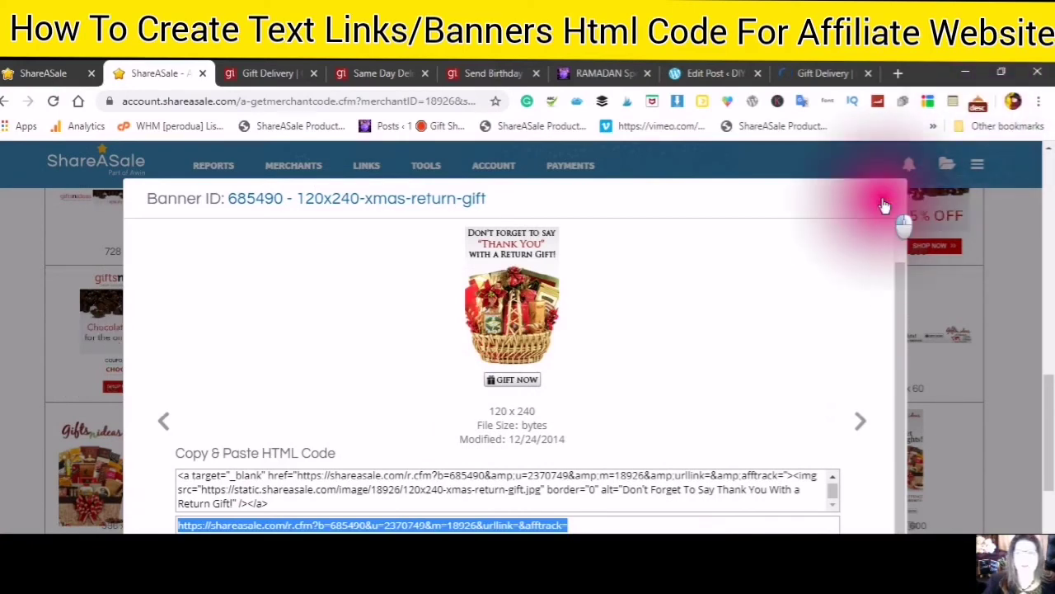
click(882, 205)
click(883, 205)
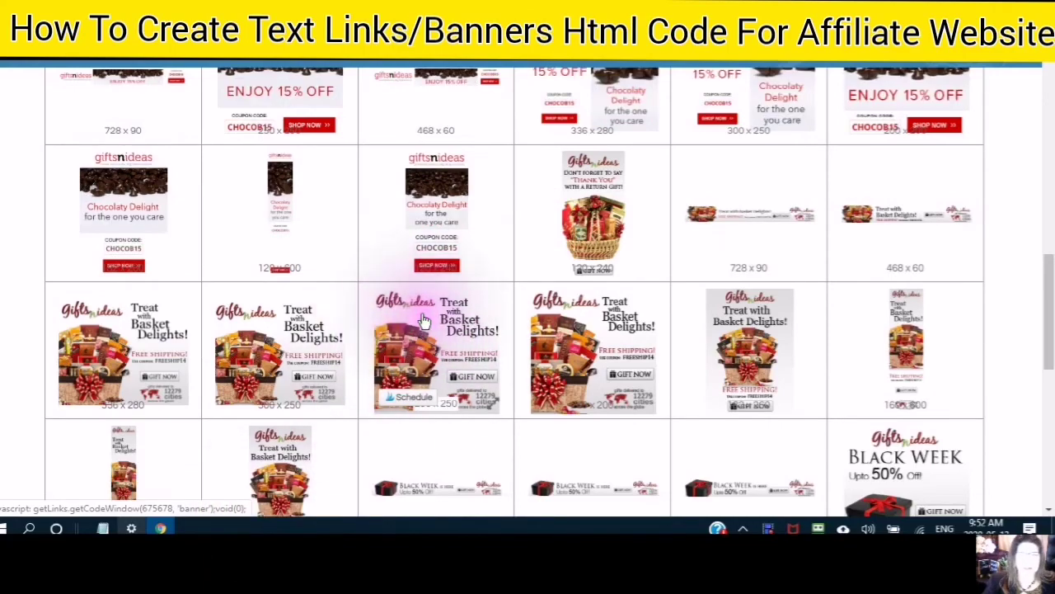
Step: Browse the Giftsnideas.com banner list, from the basket and chocolate banners up to the RAMADAN Special Offer ones
scroll(429, 321, up, 3)
scroll(428, 316, up, 5)
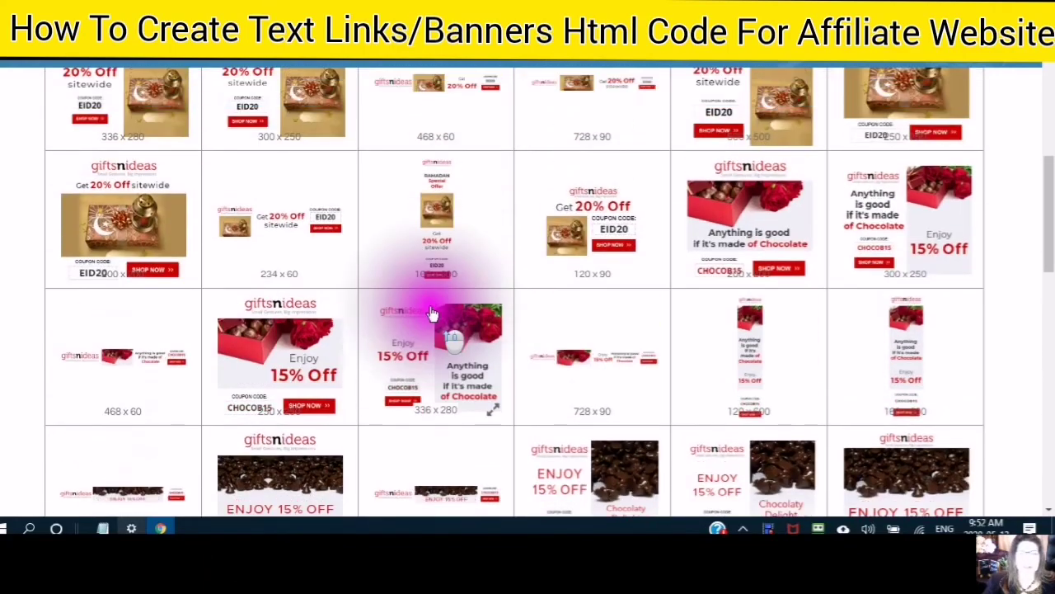
scroll(489, 320, down, 2)
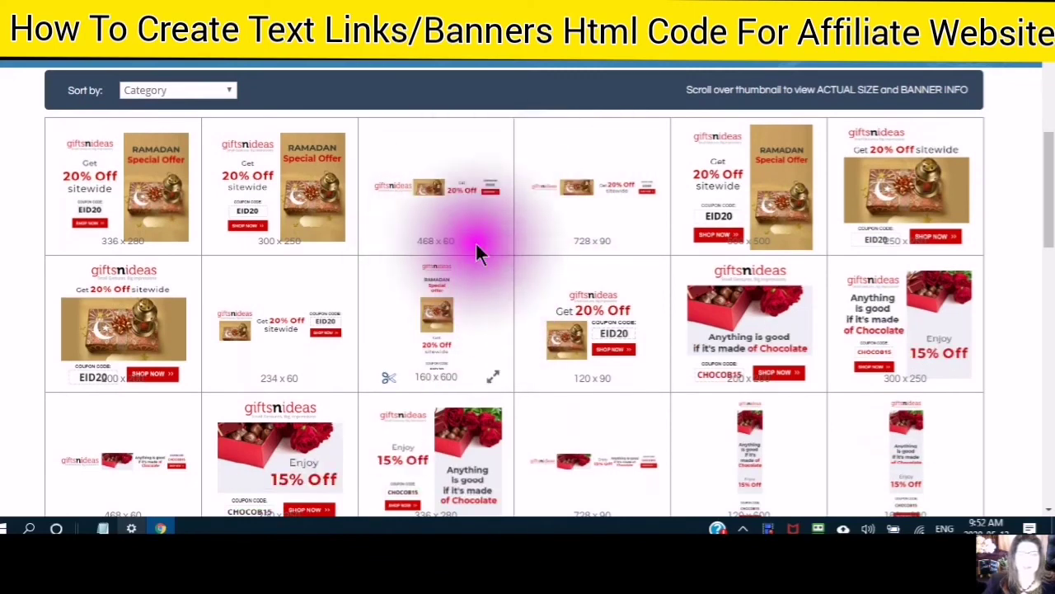
mouse_move(484, 247)
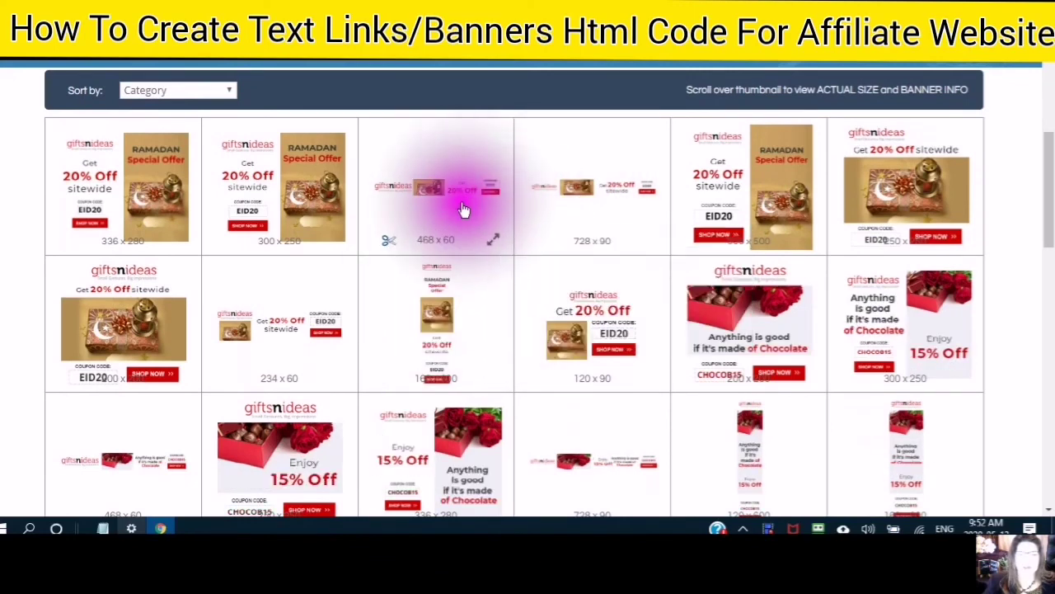
scroll(478, 231, down, 1)
click(523, 207)
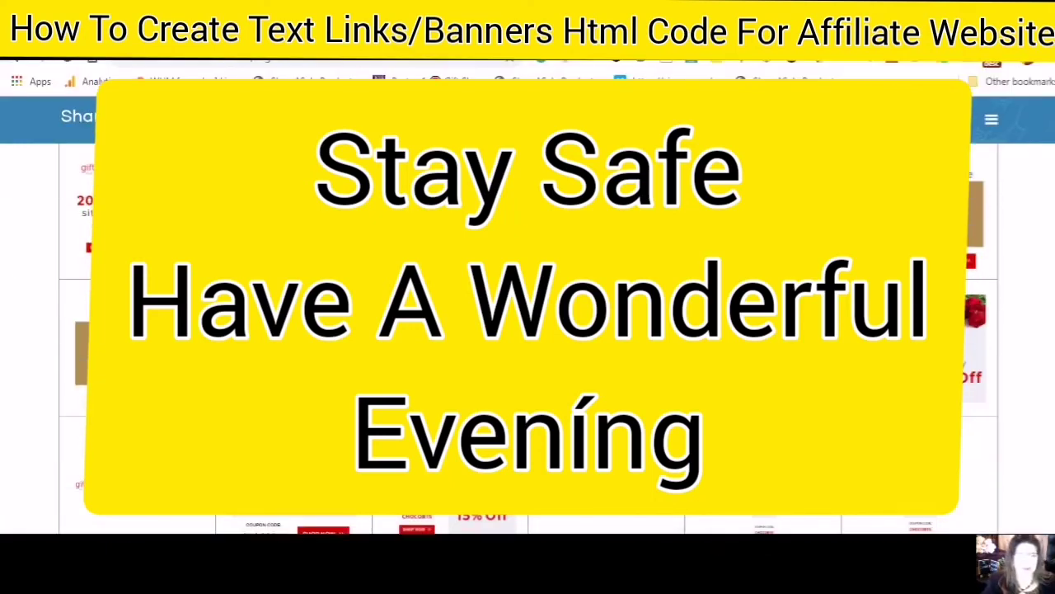
scroll(528, 330, down, 1)
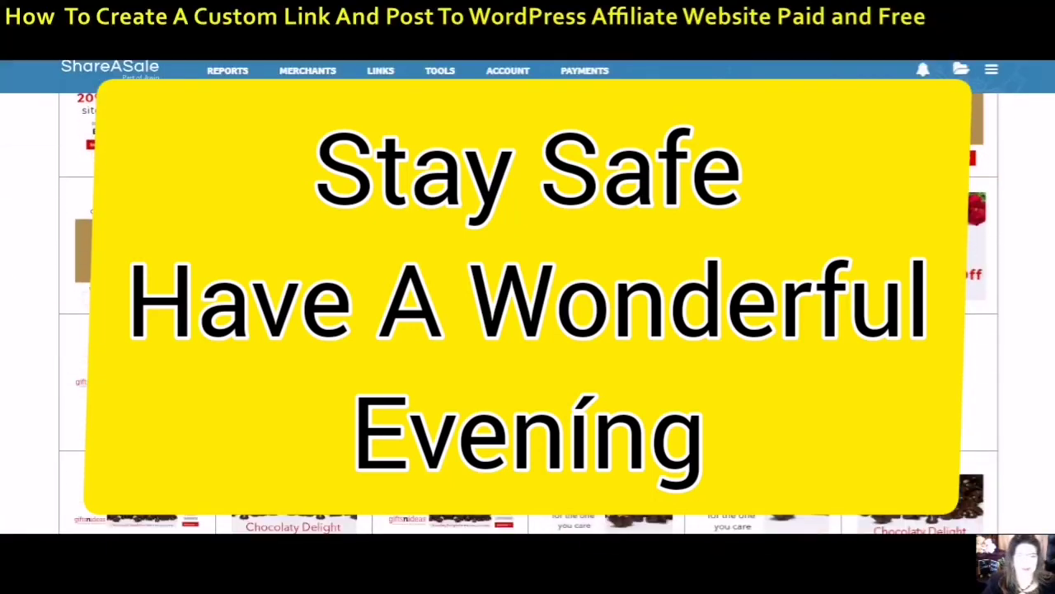